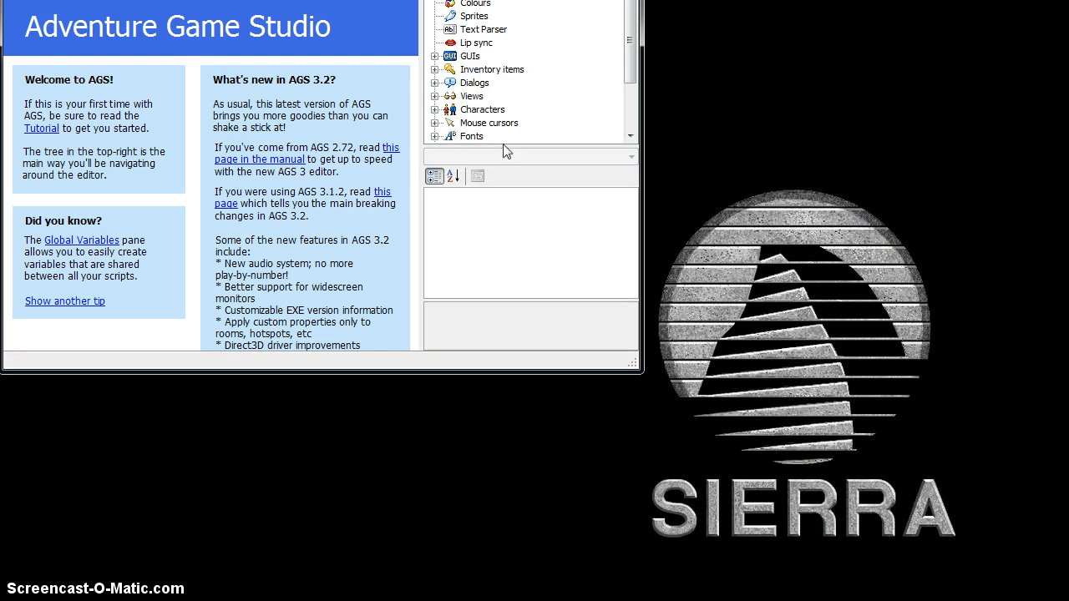
- Reposition the editor window and enlarge it to fill the screen
{"action": "mouse_move", "coordinate": [399, 0]}
{"action": "left_mouse_down"}
{"action": "mouse_move", "coordinate": [408, 26]}
{"action": "mouse_move", "coordinate": [401, 18]}
{"action": "left_mouse_up"}
{"action": "left_click_drag", "start_coordinate": [641, 452], "coordinate": [1062, 595]}
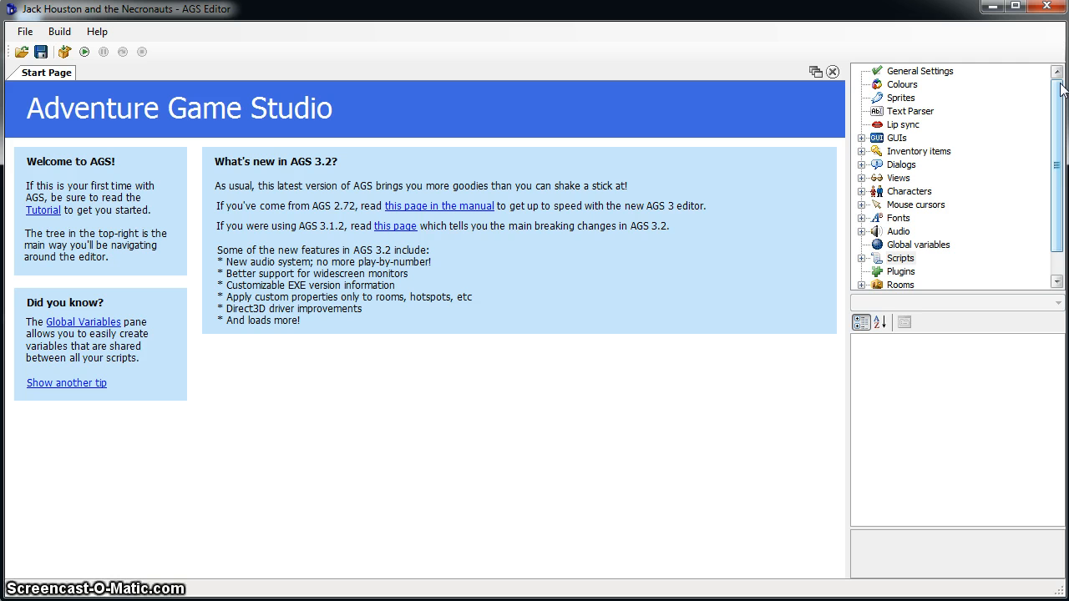
{"action": "left_click", "coordinate": [1055, 259]}
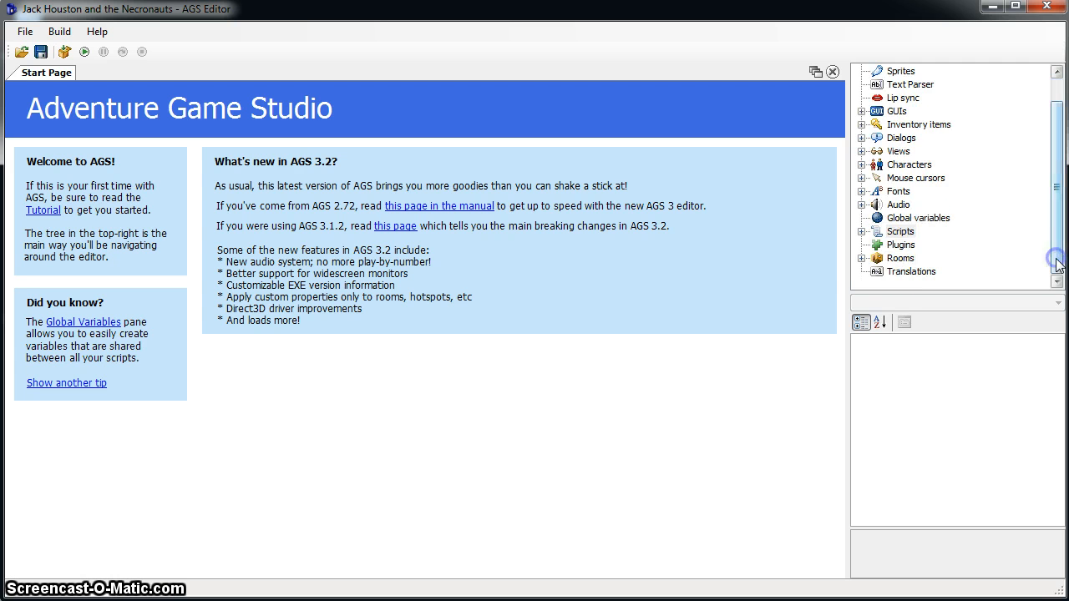
{"action": "left_click_drag", "start_coordinate": [1055, 250], "coordinate": [1056, 150]}
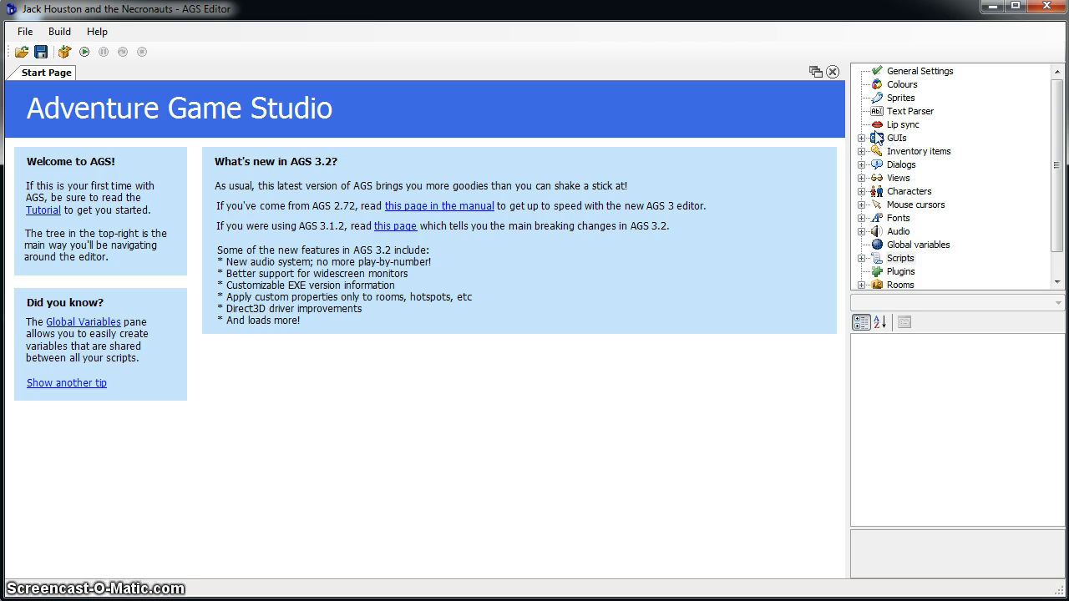
{"action": "left_click", "coordinate": [1055, 264]}
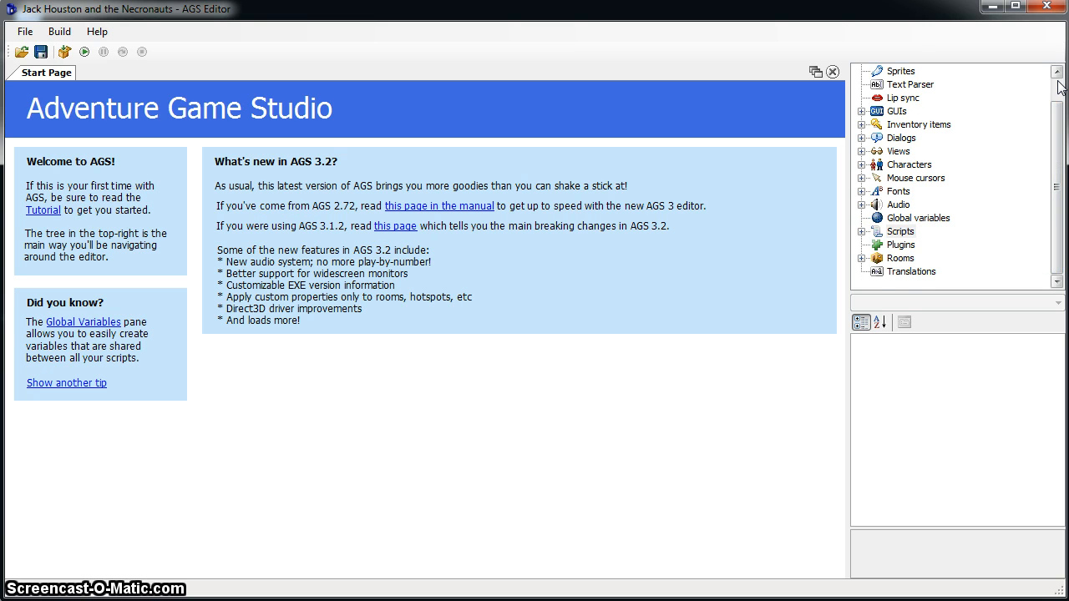
{"action": "scroll", "coordinate": [1060, 87], "scroll_direction": "up", "scroll_amount": 1}
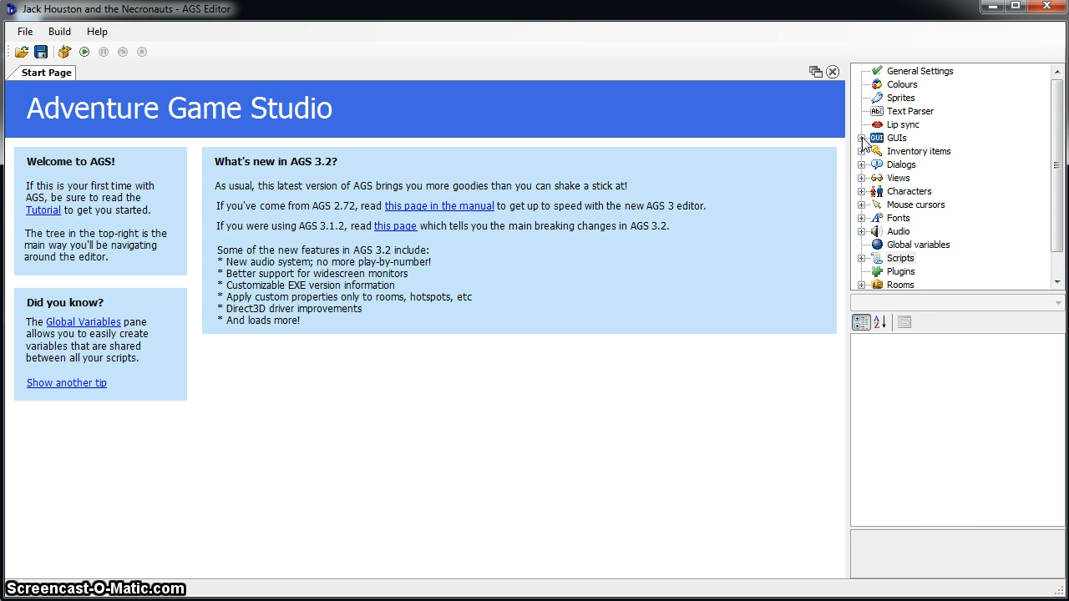
{"action": "left_click", "coordinate": [1058, 71]}
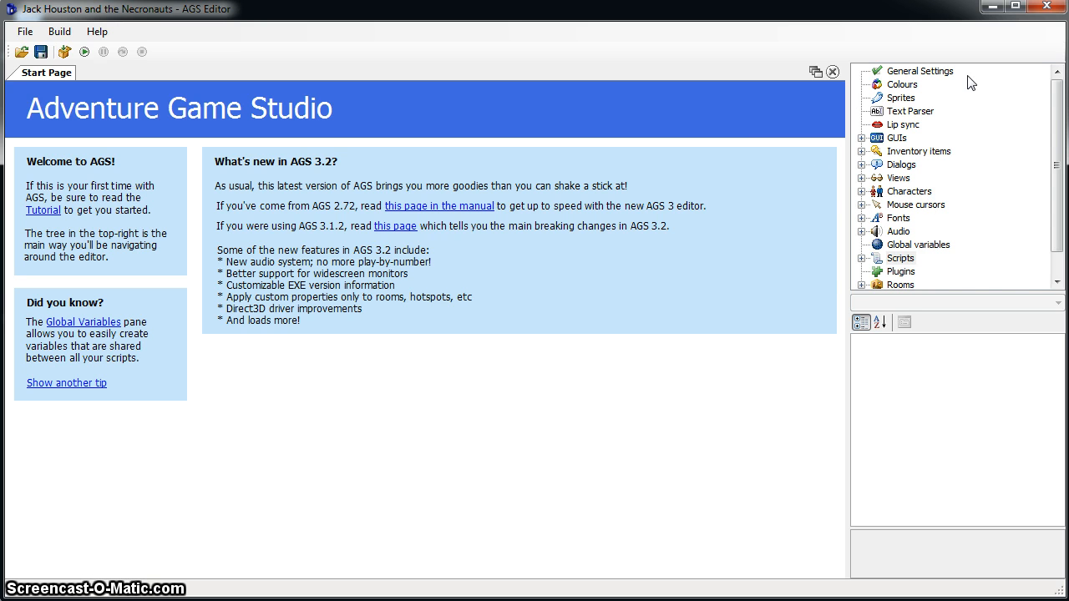
- Open the General Settings and view the available choices for the game's resolution
{"action": "double_click", "coordinate": [922, 76]}
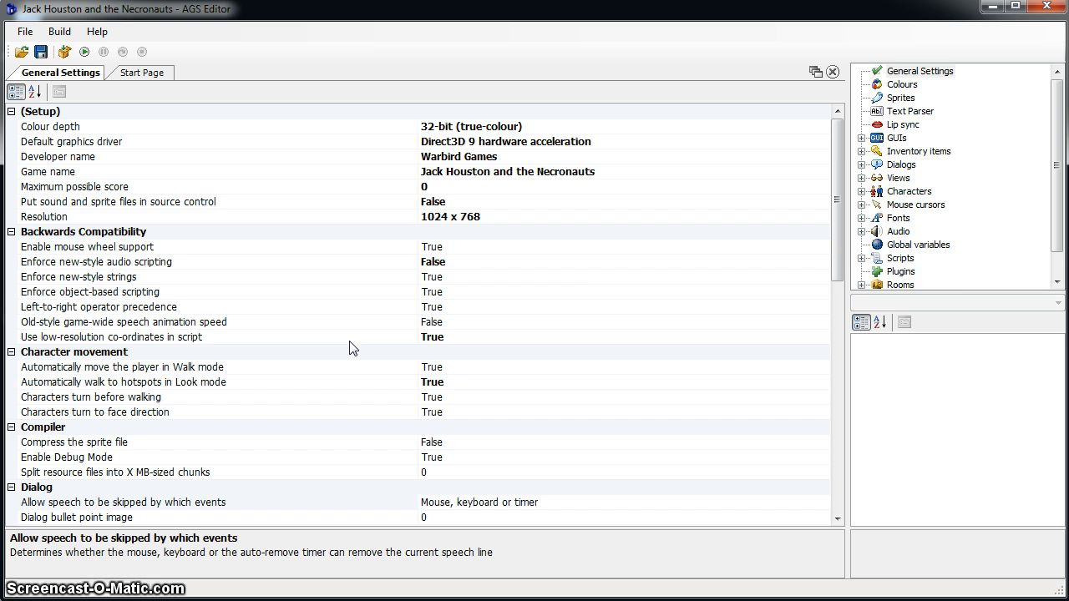
{"action": "mouse_move", "coordinate": [838, 144]}
{"action": "left_mouse_down"}
{"action": "mouse_move", "coordinate": [834, 346]}
{"action": "mouse_move", "coordinate": [840, 125]}
{"action": "left_mouse_up"}
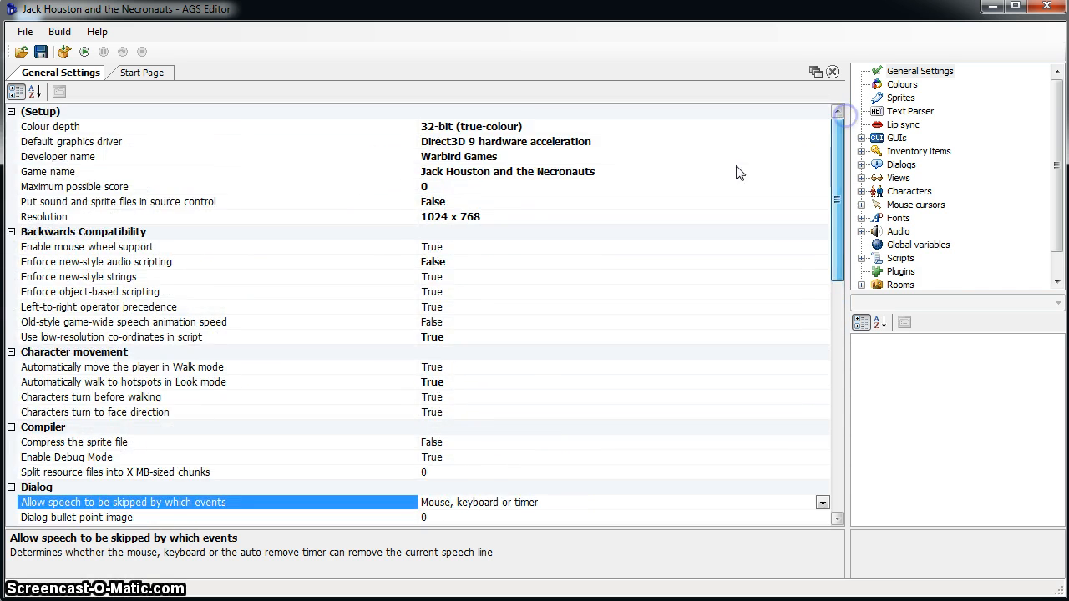
{"action": "left_click", "coordinate": [480, 217]}
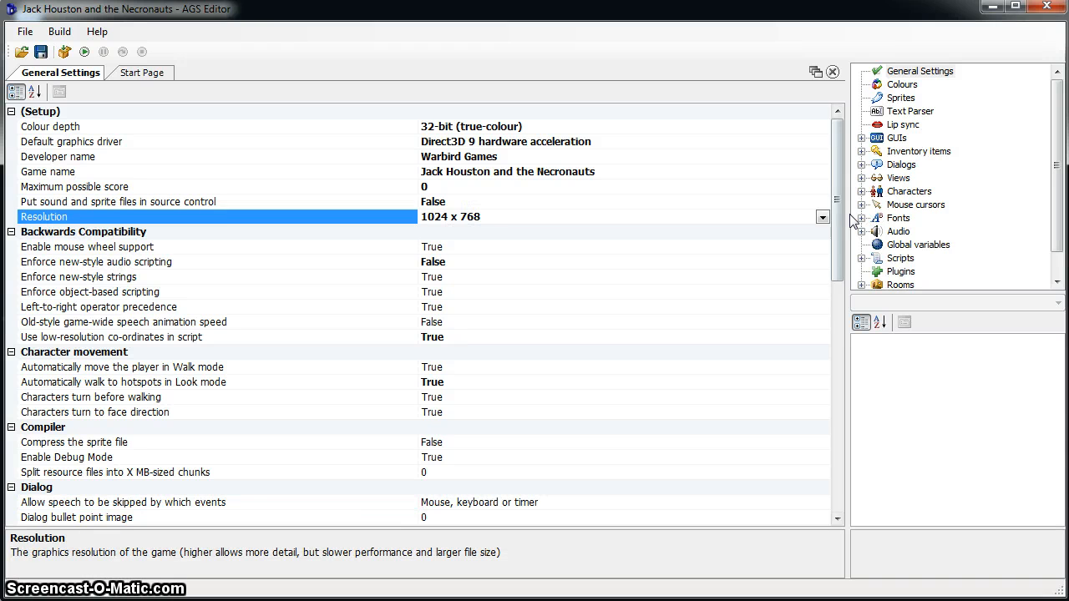
{"action": "left_click", "coordinate": [823, 217]}
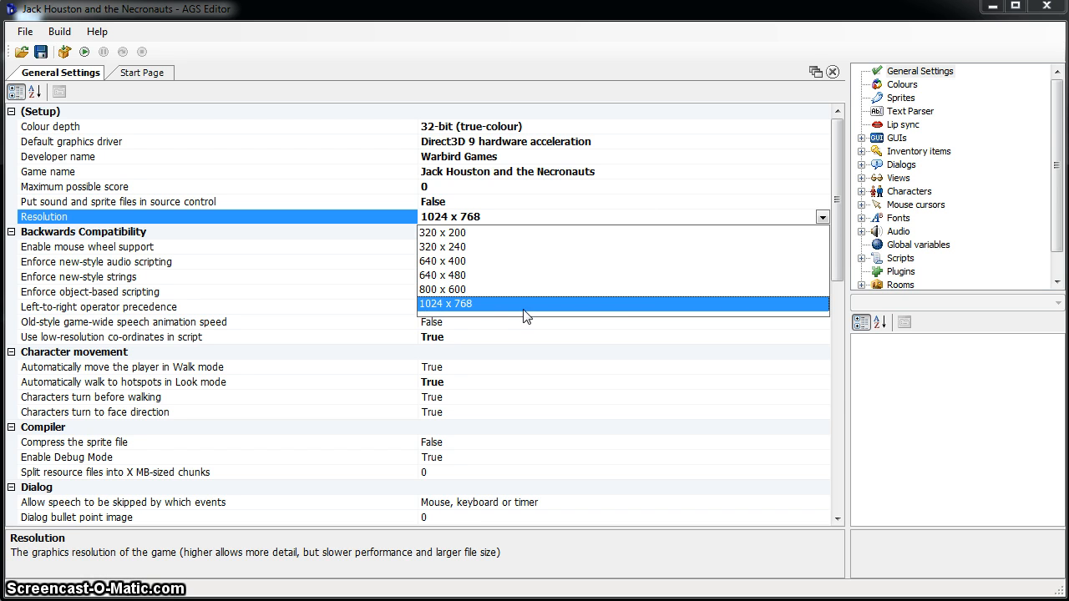
{"action": "left_click", "coordinate": [822, 217]}
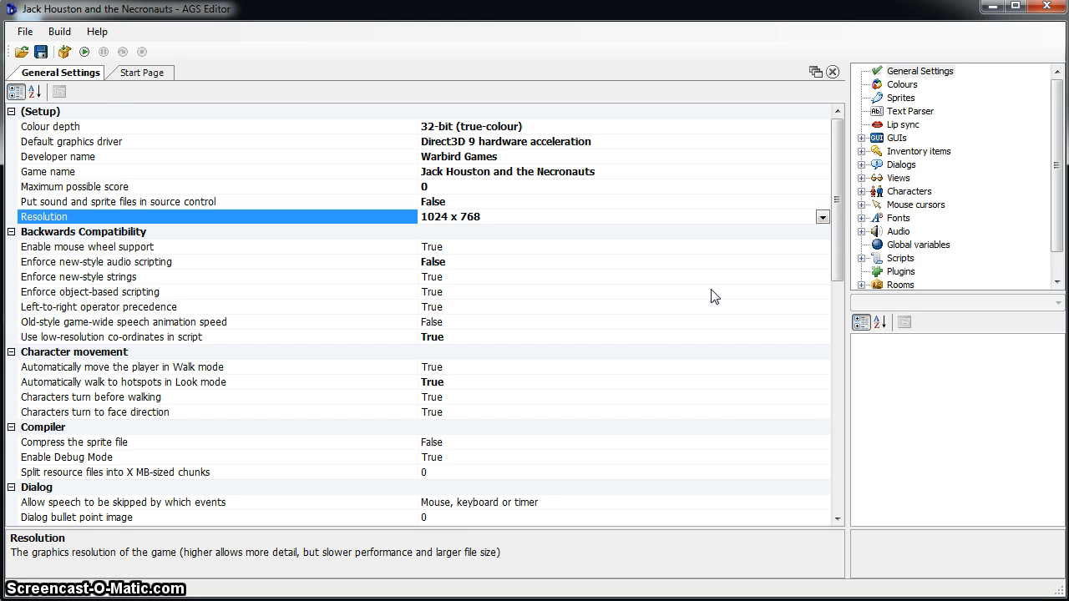
{"action": "left_click_drag", "start_coordinate": [839, 213], "coordinate": [846, 234]}
- Enlarge the project tree pane to fit all entries down to Translations
{"action": "left_click", "coordinate": [912, 87]}
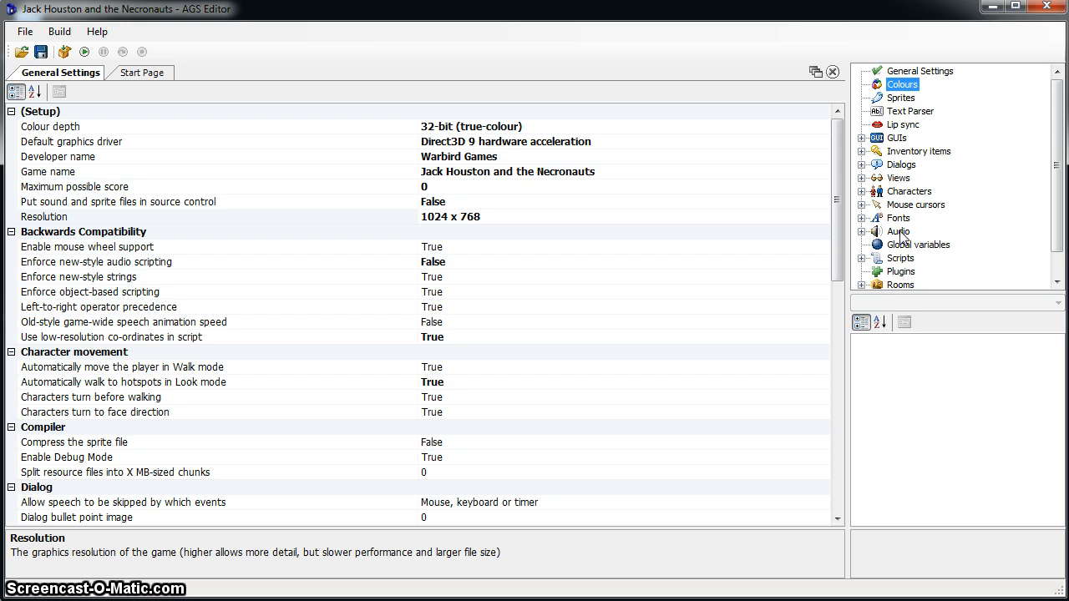
{"action": "left_click_drag", "start_coordinate": [882, 294], "coordinate": [886, 316]}
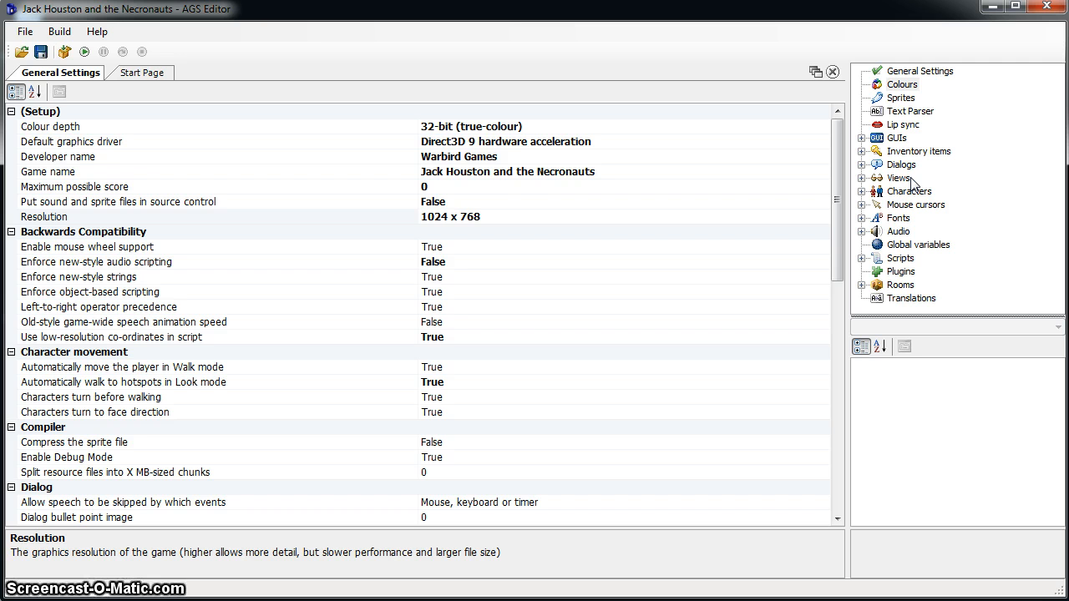
- Open the sprite collection and look through the Text Parser word list
{"action": "double_click", "coordinate": [908, 99]}
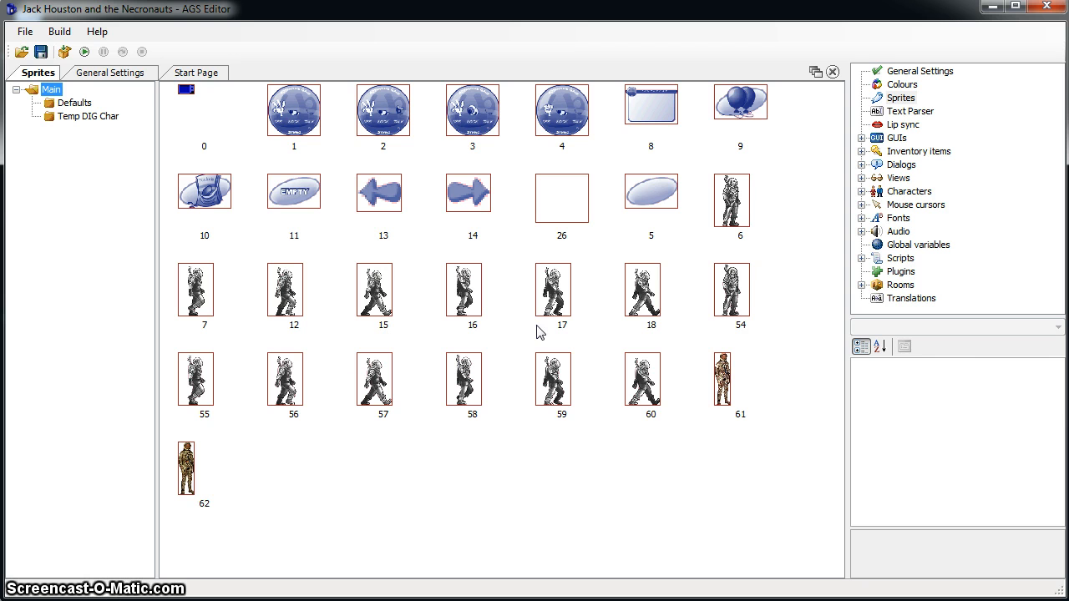
{"action": "double_click", "coordinate": [909, 112]}
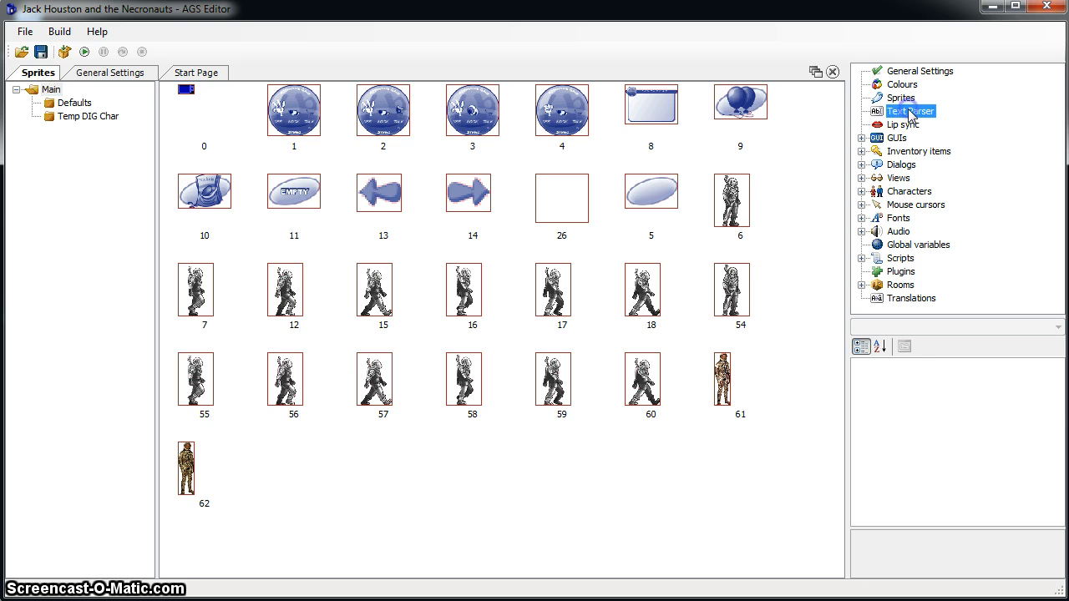
{"action": "scroll", "coordinate": [191, 313], "scroll_direction": "down", "scroll_amount": 2}
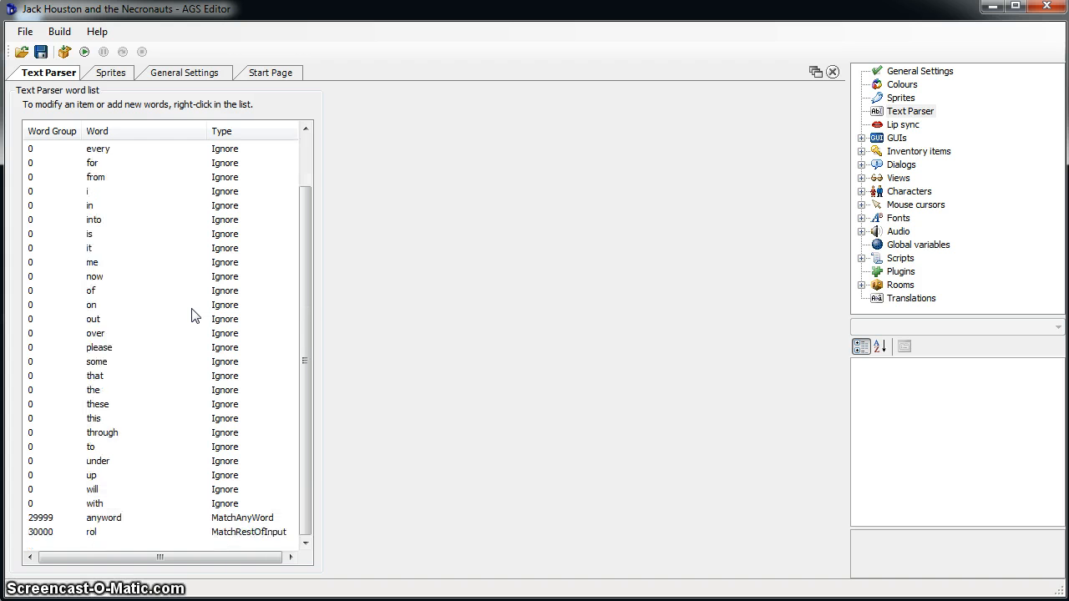
{"action": "scroll", "coordinate": [191, 313], "scroll_direction": "up", "scroll_amount": 2}
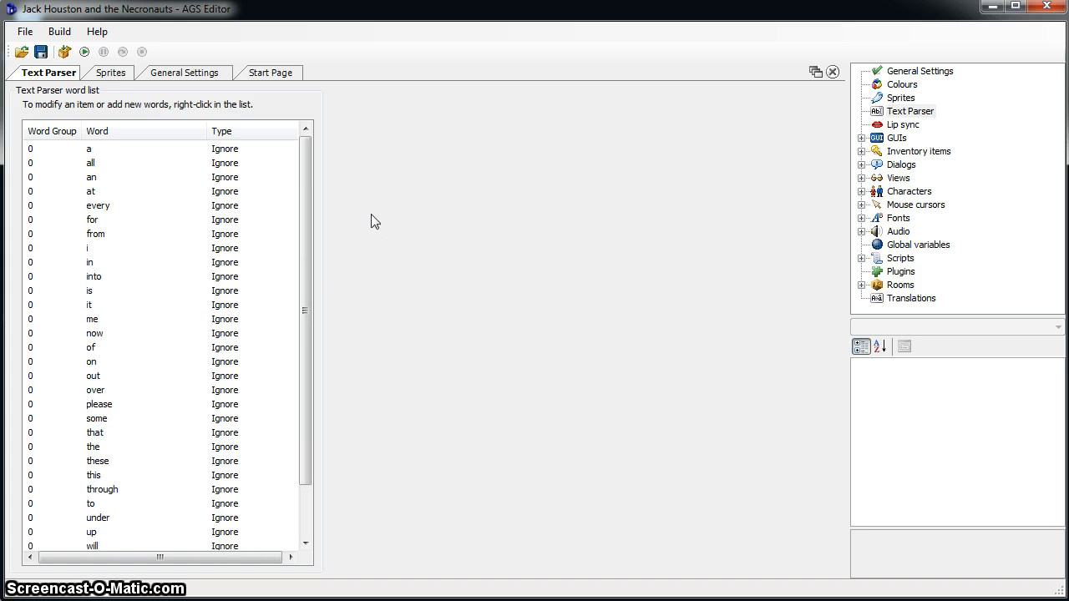
{"action": "left_click", "coordinate": [302, 522]}
{"action": "left_click_drag", "start_coordinate": [303, 522], "coordinate": [279, 208]}
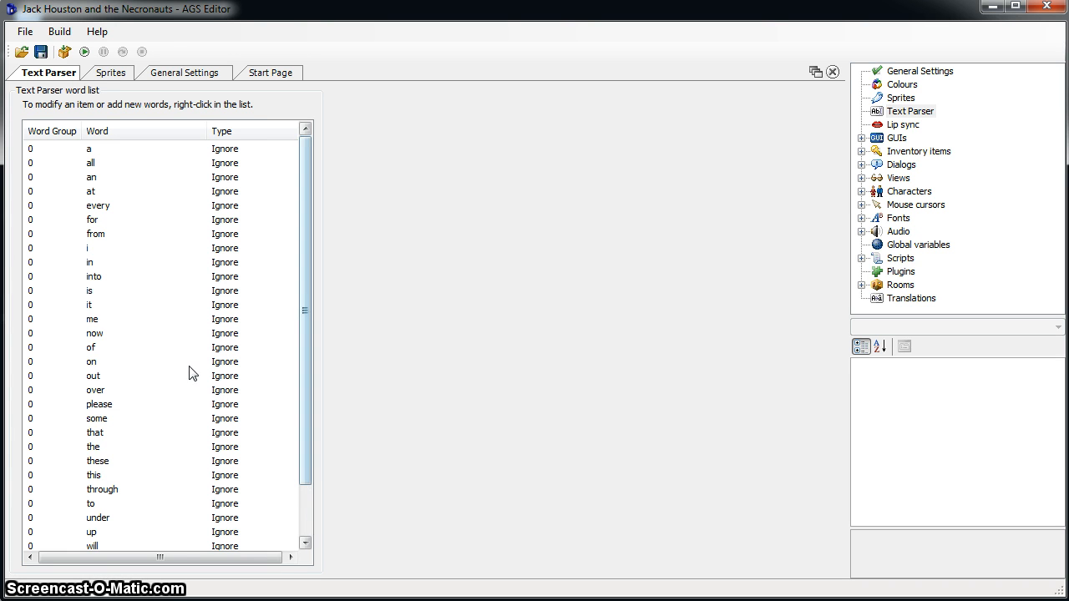
- Expand the inventory items and view the settings of iBalloons, iBagNickels, iInvItem3 and iInvItem4
{"action": "left_click", "coordinate": [861, 151]}
{"action": "left_click", "coordinate": [905, 140]}
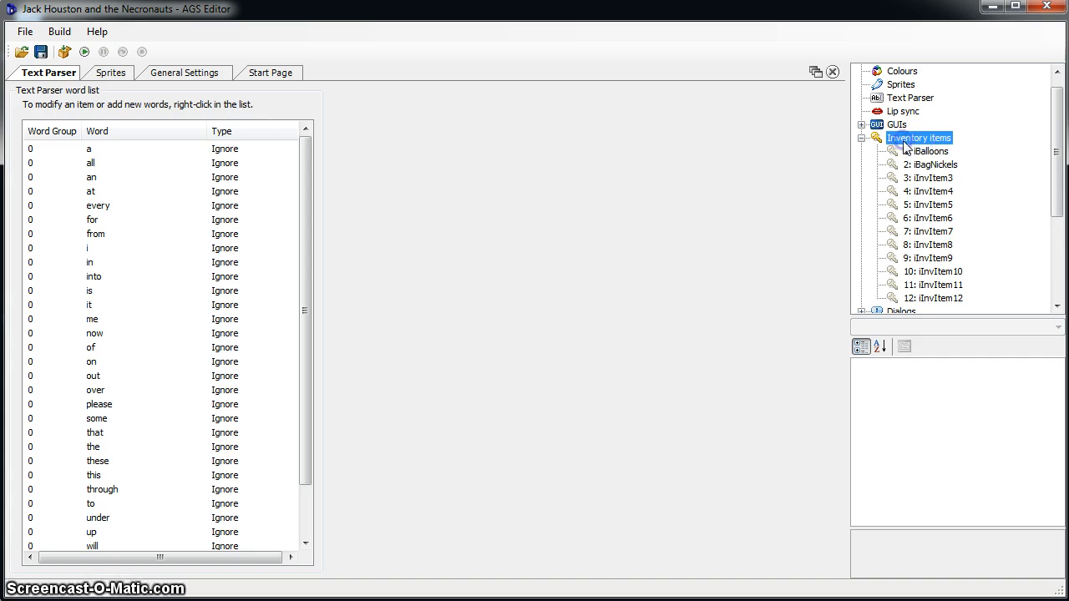
{"action": "double_click", "coordinate": [908, 140]}
{"action": "double_click", "coordinate": [908, 140]}
{"action": "double_click", "coordinate": [922, 152]}
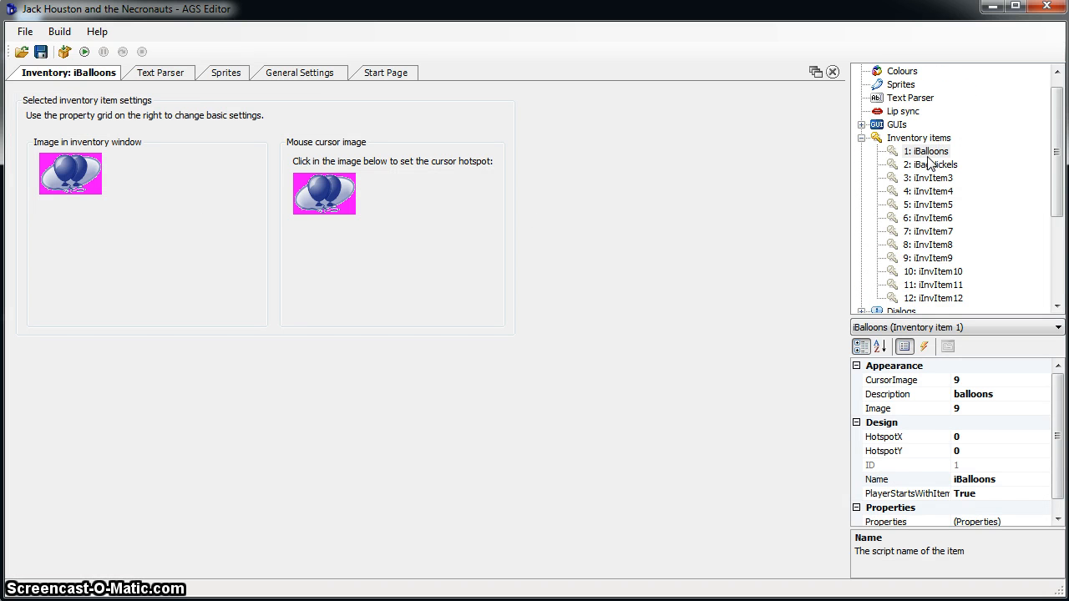
{"action": "double_click", "coordinate": [931, 166]}
{"action": "double_click", "coordinate": [940, 178]}
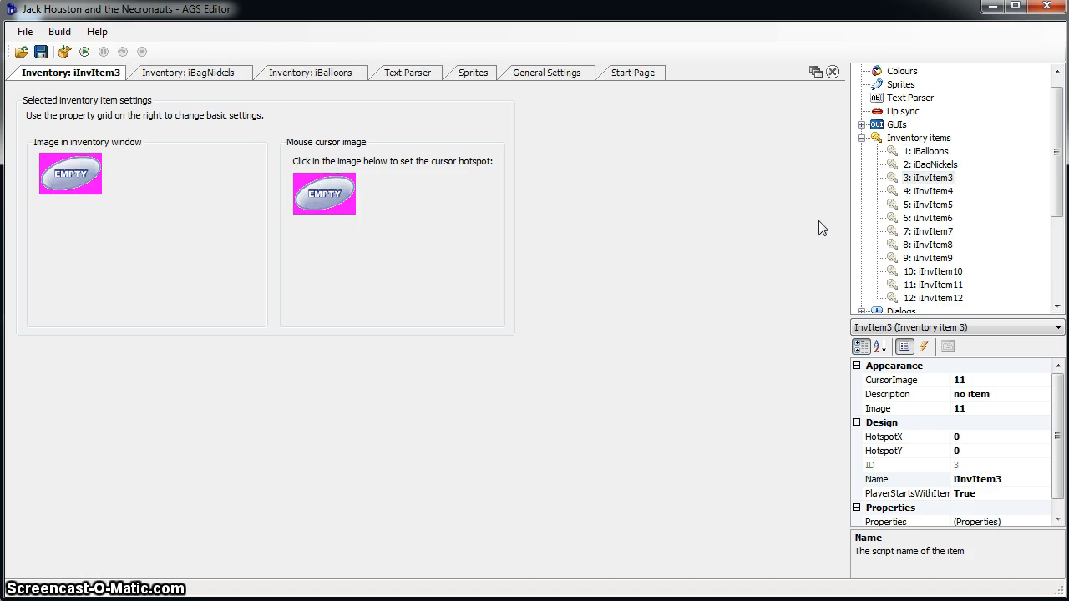
{"action": "double_click", "coordinate": [933, 192]}
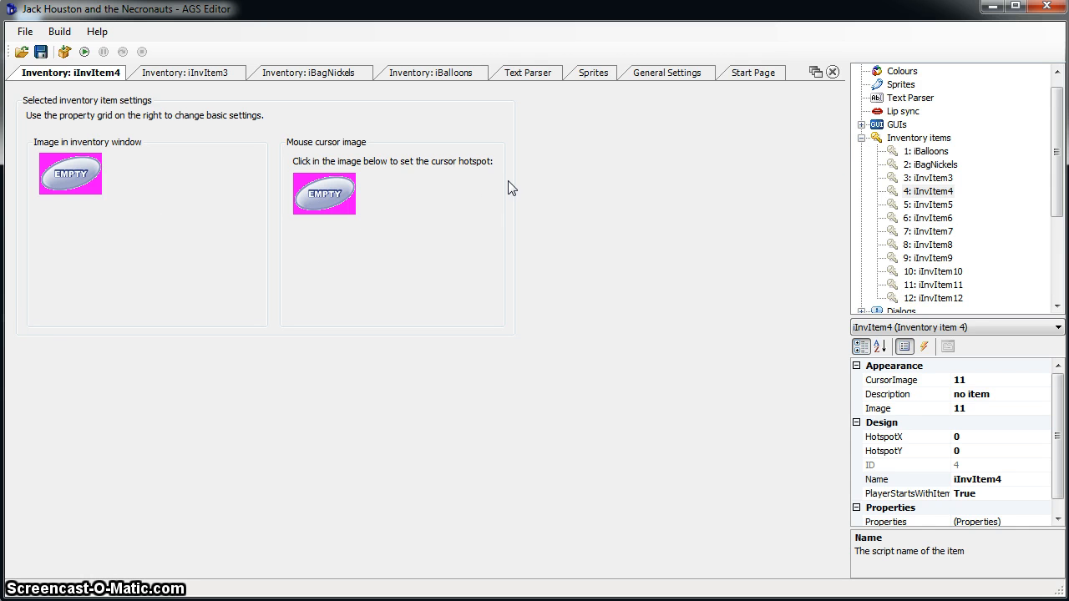
- Open dialog 0 and create its first option with the text "What monkey?"
{"action": "left_click", "coordinate": [862, 138]}
{"action": "left_click", "coordinate": [861, 165]}
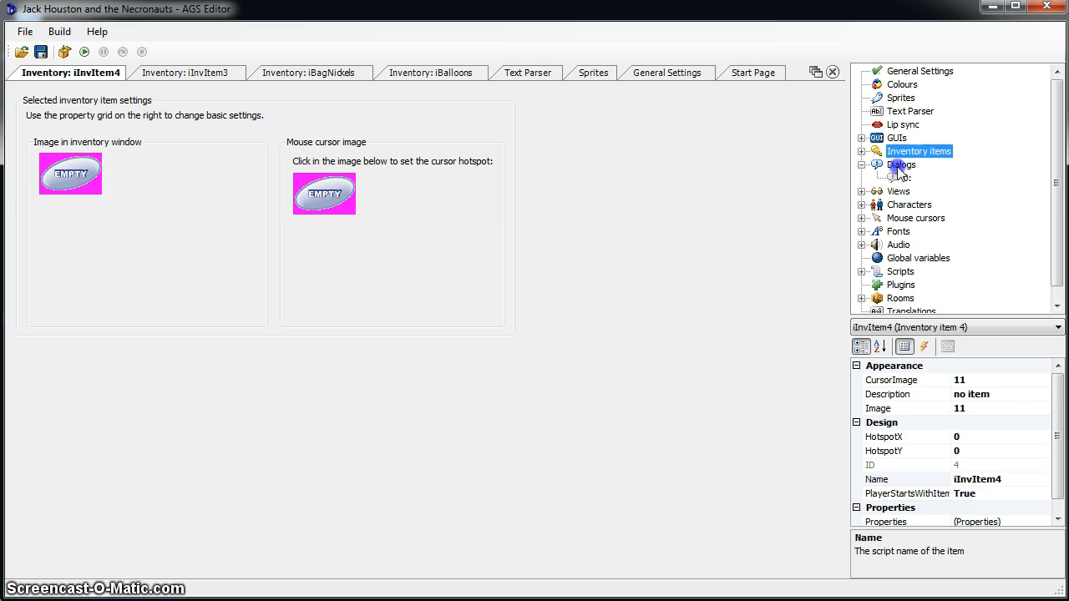
{"action": "double_click", "coordinate": [902, 178]}
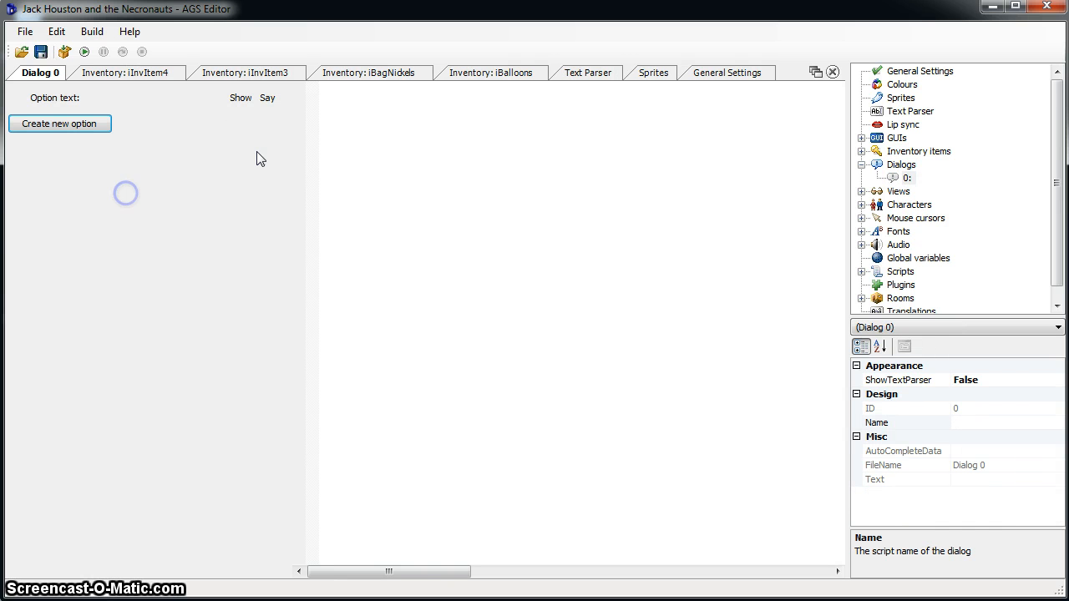
{"action": "left_click", "coordinate": [100, 127]}
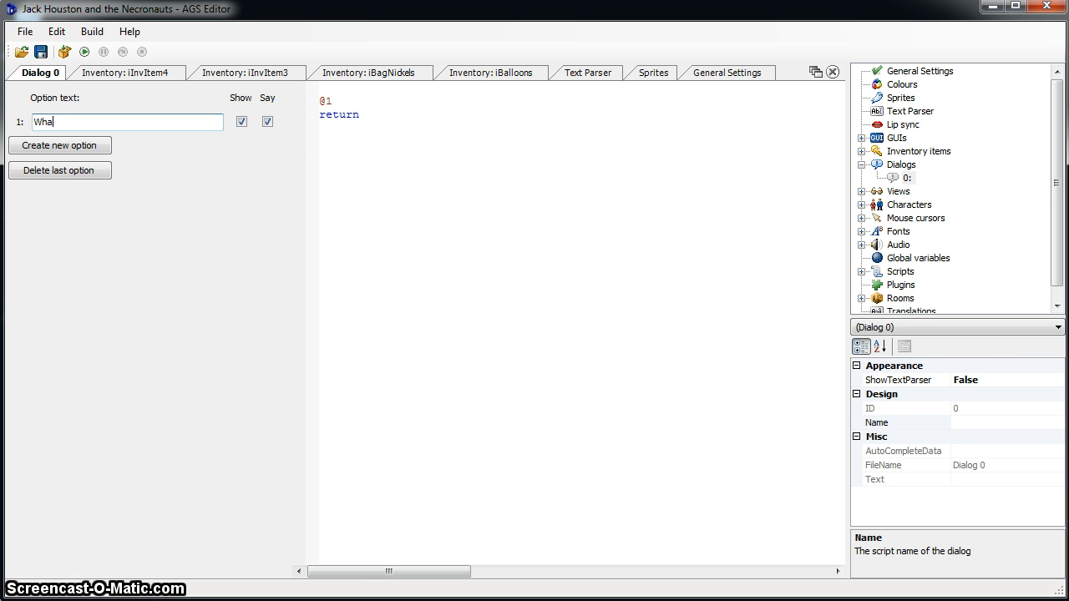
{"action": "type", "text": "monke"}
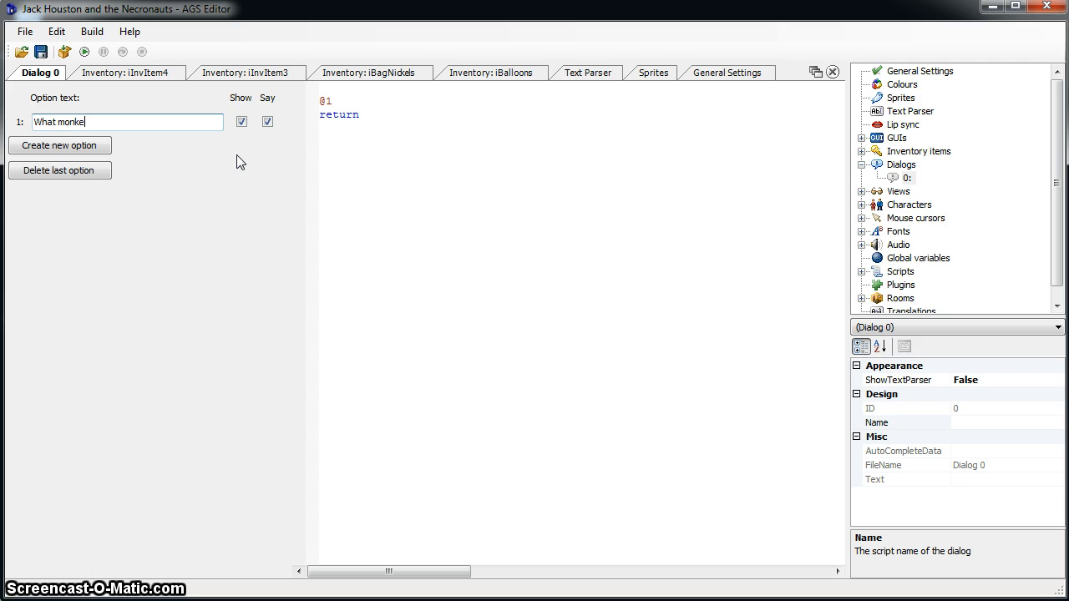
{"action": "type", "text": "y?"}
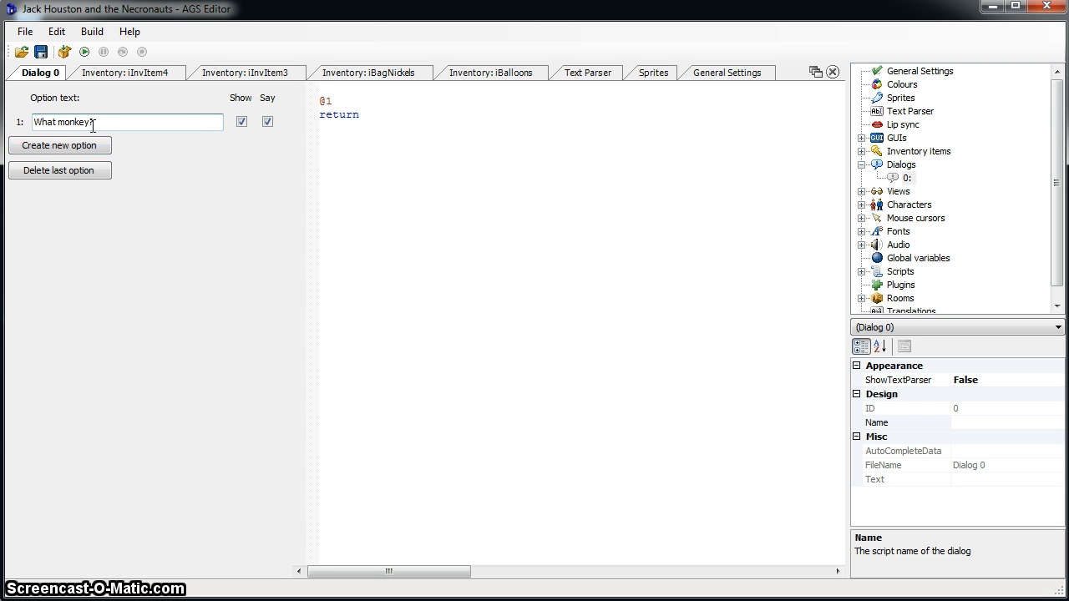
- Add two more dialog options reading "You took it, and you know it!" and "Tell me the secret of Monkey Island!!!"
{"action": "left_click", "coordinate": [42, 150]}
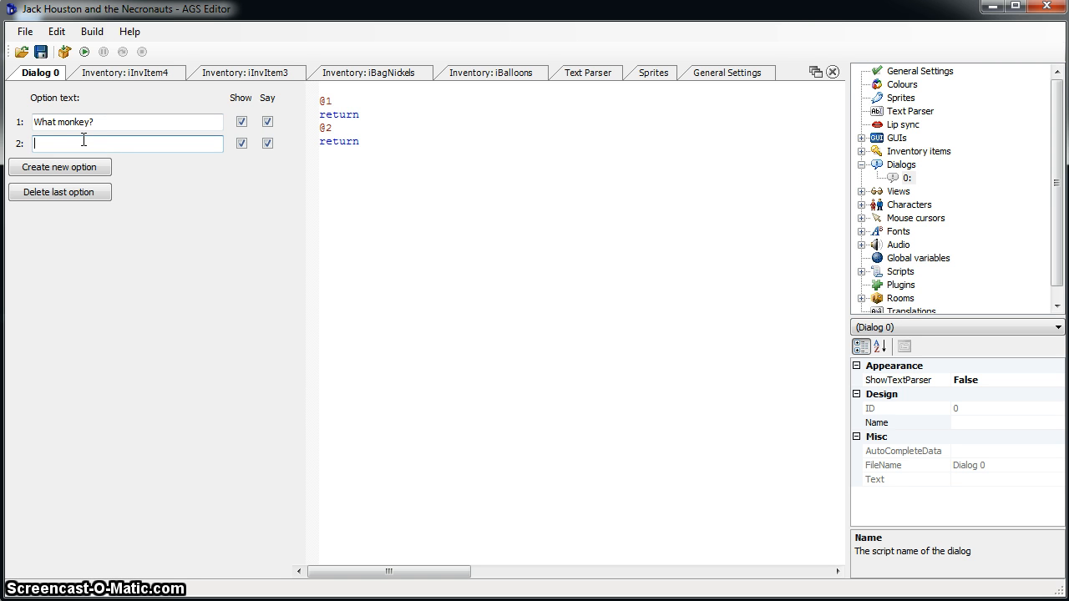
{"action": "type", "text": "You took it, and you know it!"}
{"action": "left_click", "coordinate": [103, 165]}
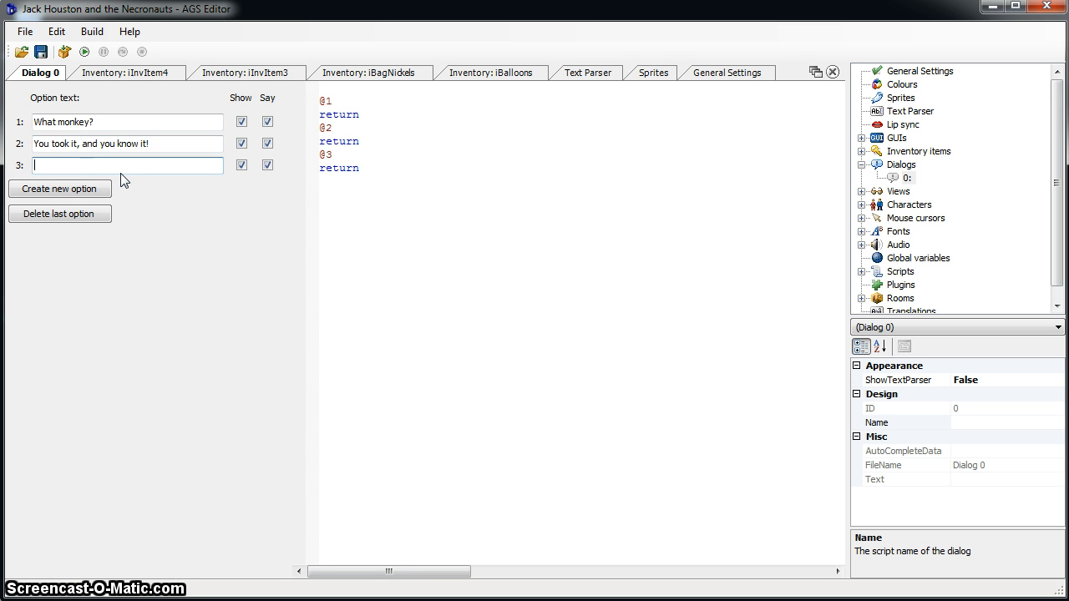
{"action": "type", "text": "Tell me the secret of Monkey Island!!!"}
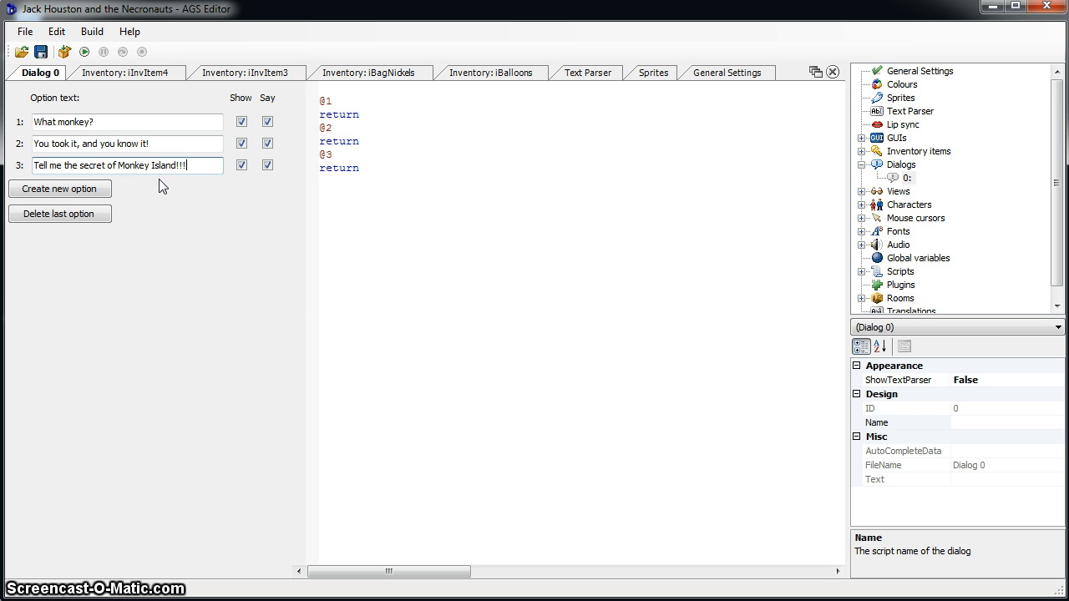
- Examine the dialog script's option entries and the text, Show and Say settings of the first option
{"action": "left_click", "coordinate": [351, 112]}
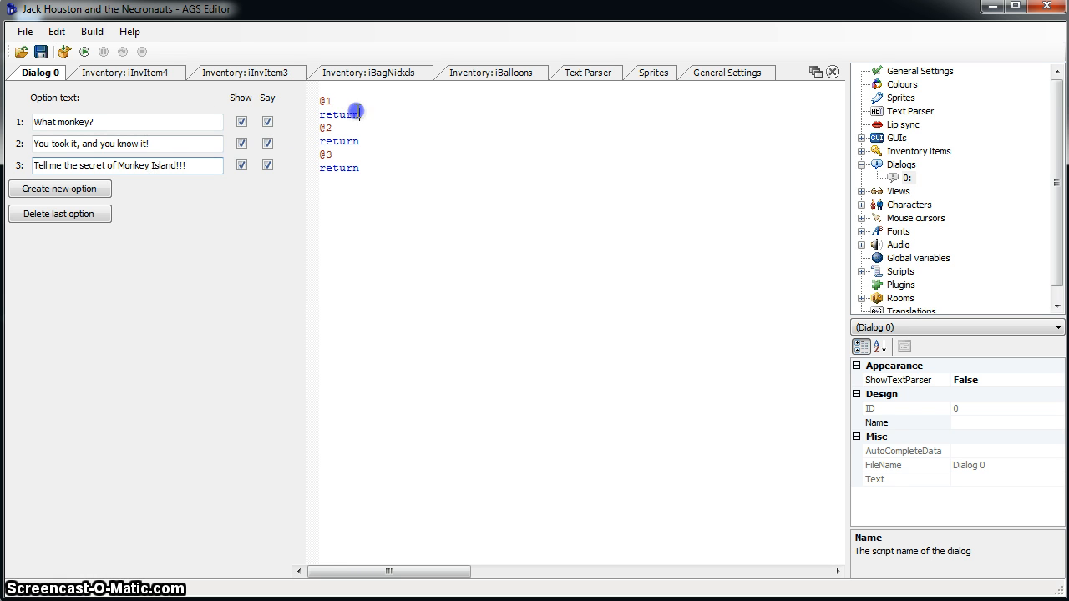
{"action": "left_click", "coordinate": [382, 157]}
{"action": "left_click", "coordinate": [362, 101]}
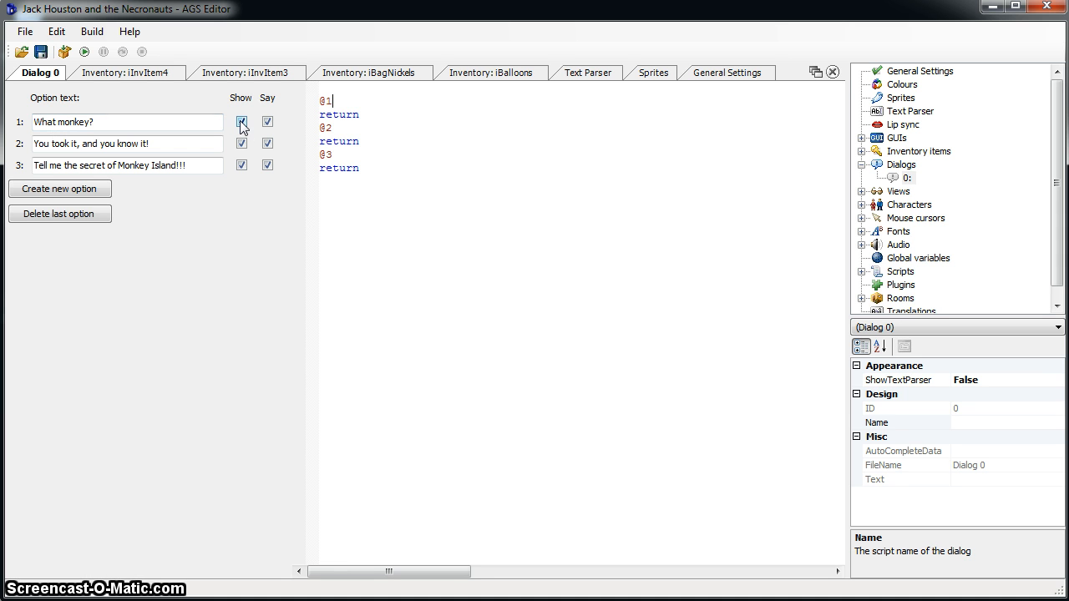
{"action": "left_click_drag", "start_coordinate": [107, 121], "coordinate": [13, 122]}
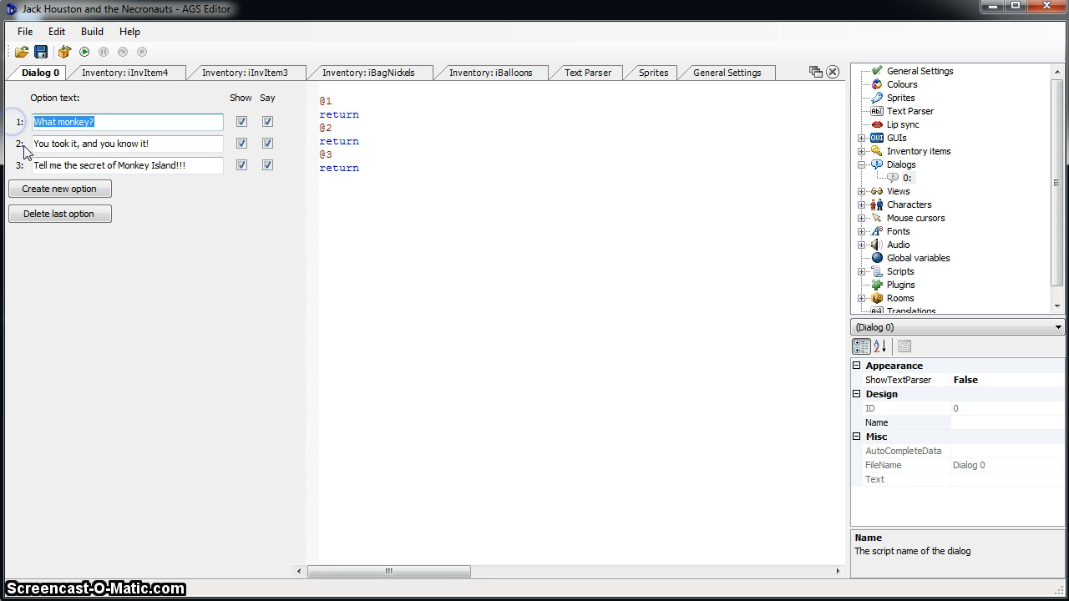
{"action": "left_click", "coordinate": [116, 123]}
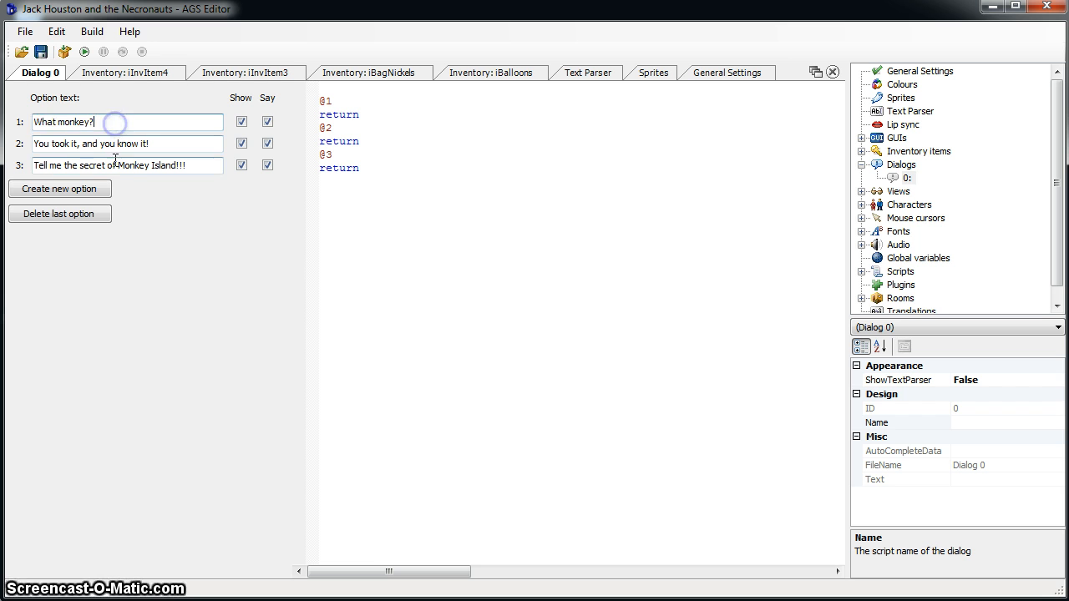
{"action": "left_click", "coordinate": [267, 121]}
{"action": "left_click", "coordinate": [267, 121]}
{"action": "left_click", "coordinate": [195, 122]}
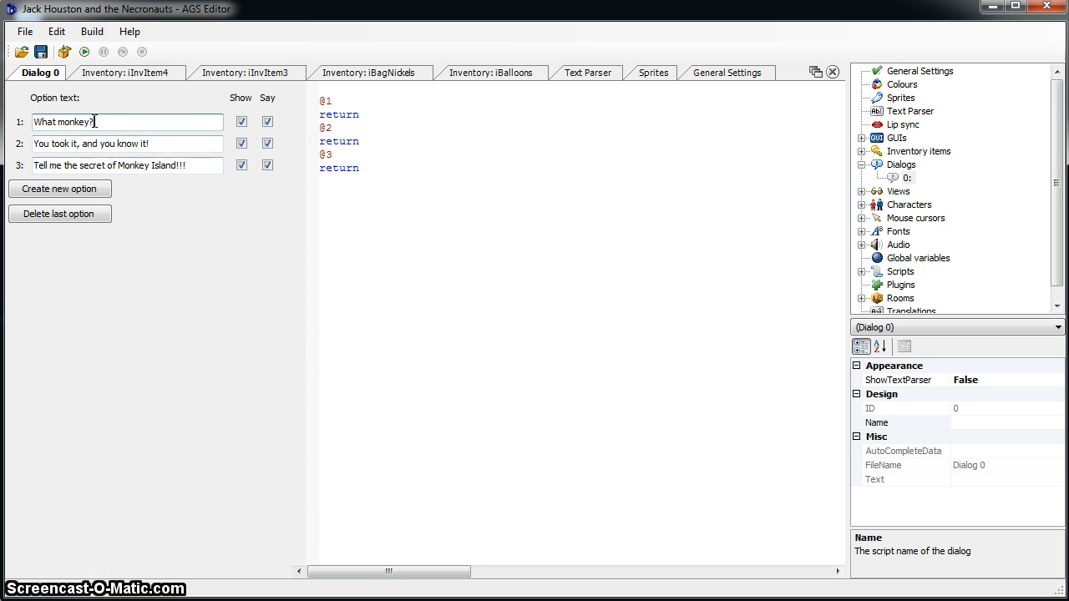
- Turn off Say for the first dialog option and change its text to "Ask about the monkey"
{"action": "left_click_drag", "start_coordinate": [107, 122], "coordinate": [27, 125]}
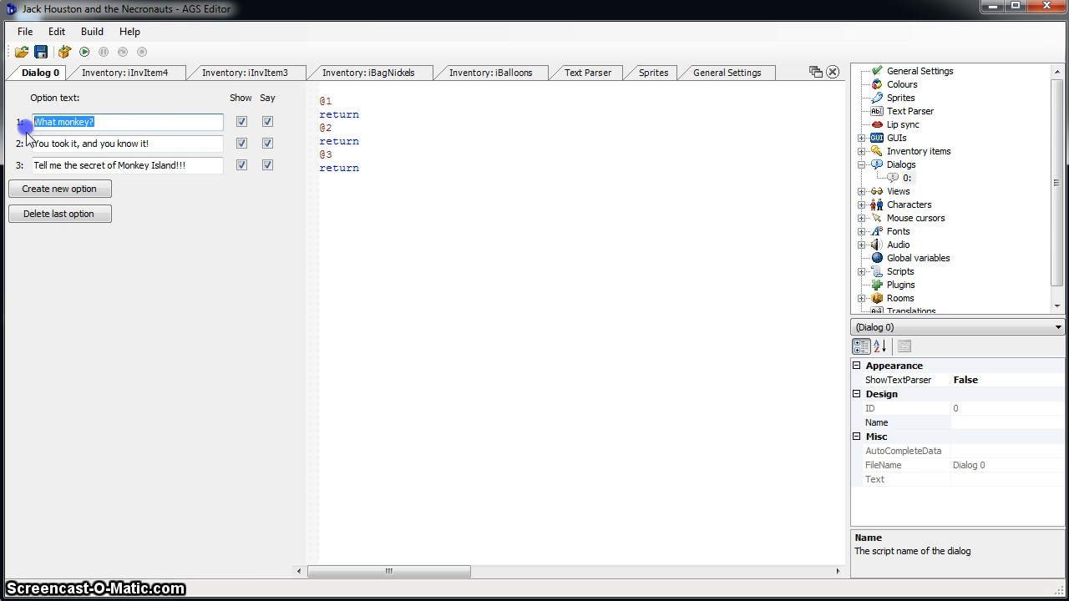
{"action": "left_click", "coordinate": [104, 122]}
{"action": "left_click", "coordinate": [268, 122]}
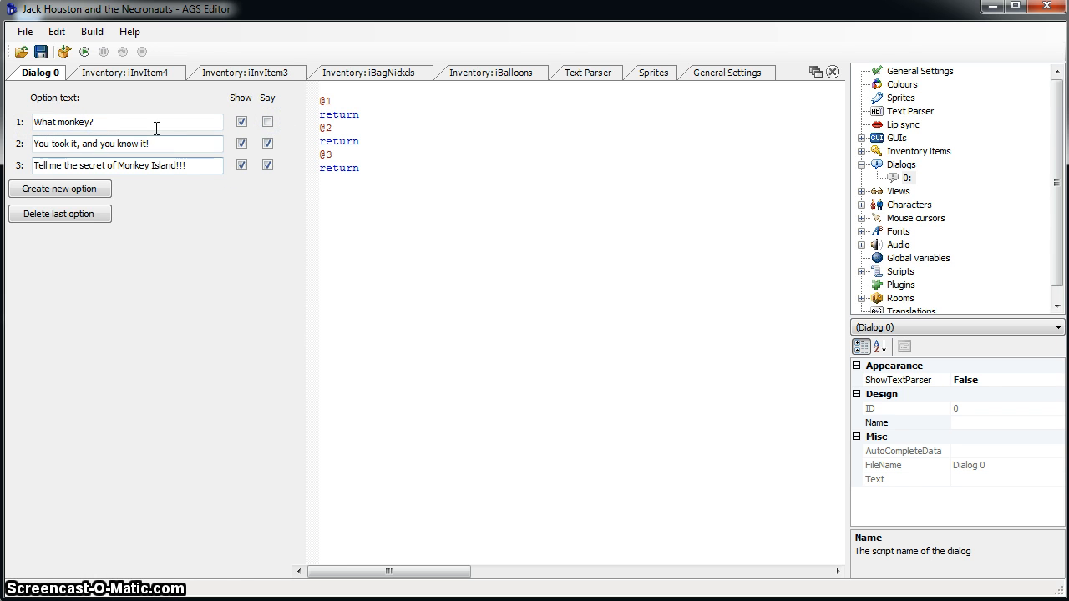
{"action": "left_click_drag", "start_coordinate": [93, 122], "coordinate": [33, 122]}
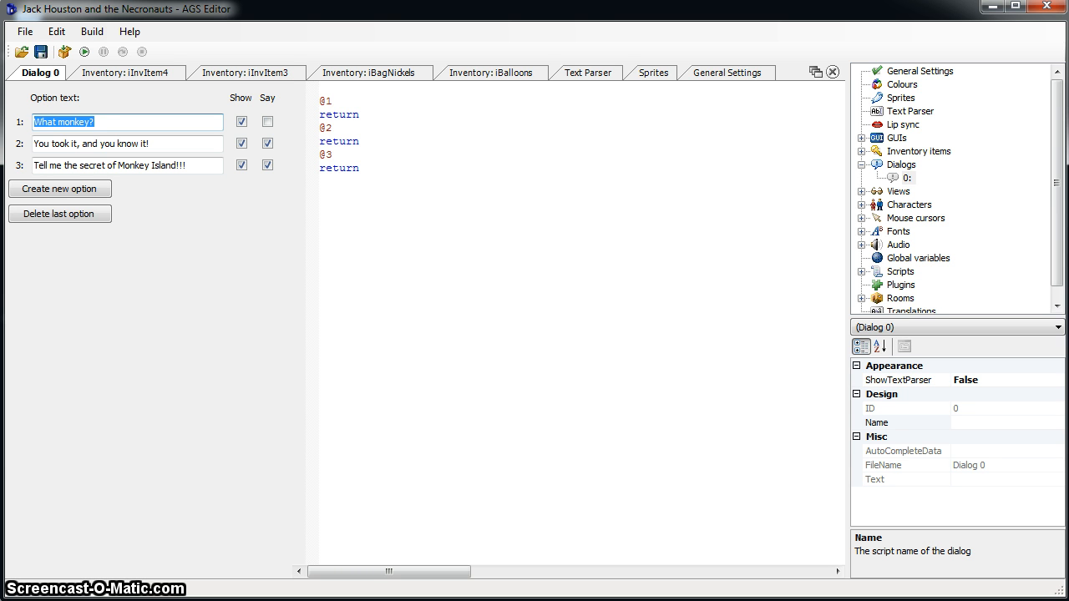
{"action": "type", "text": "Ask about the"}
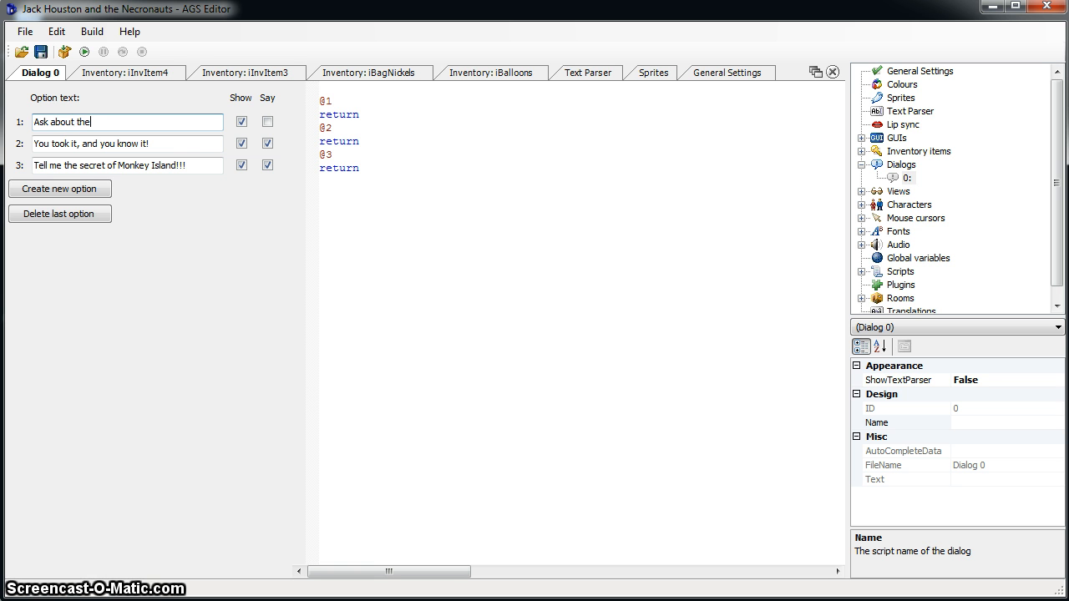
{"action": "type", "text": " monkey"}
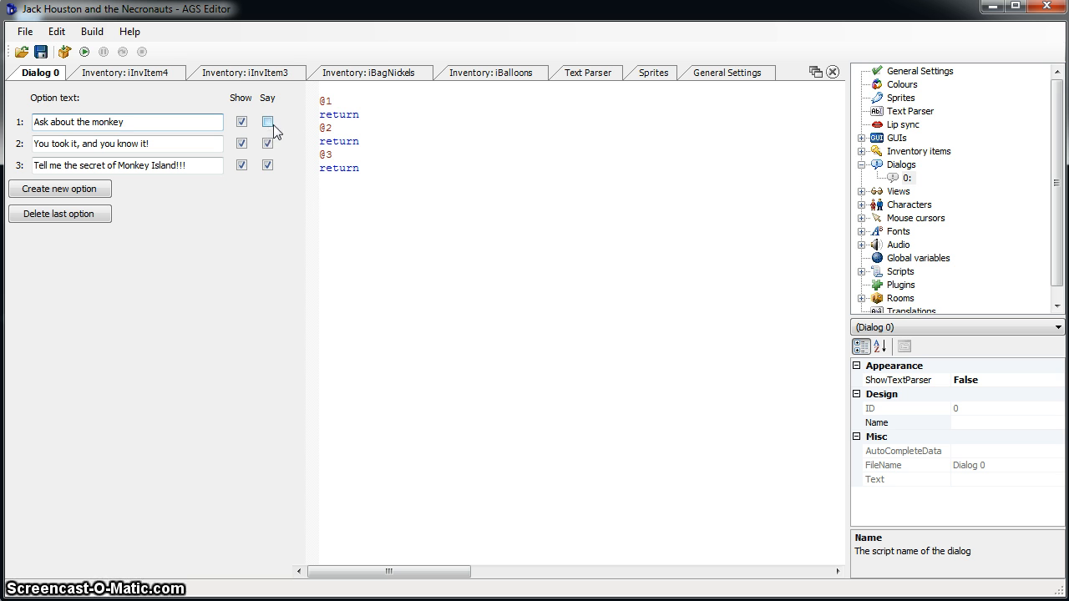
- Try adding a line for the character Jack below @1 in the dialog script
{"action": "left_click", "coordinate": [415, 105]}
{"action": "left_click", "coordinate": [413, 104]}
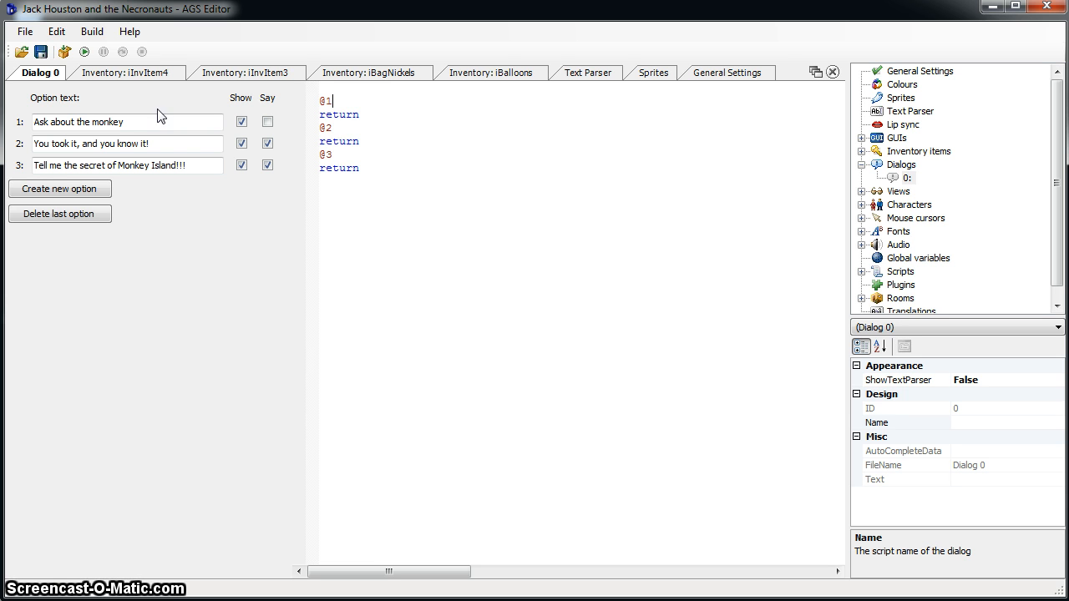
{"action": "left_click", "coordinate": [372, 106]}
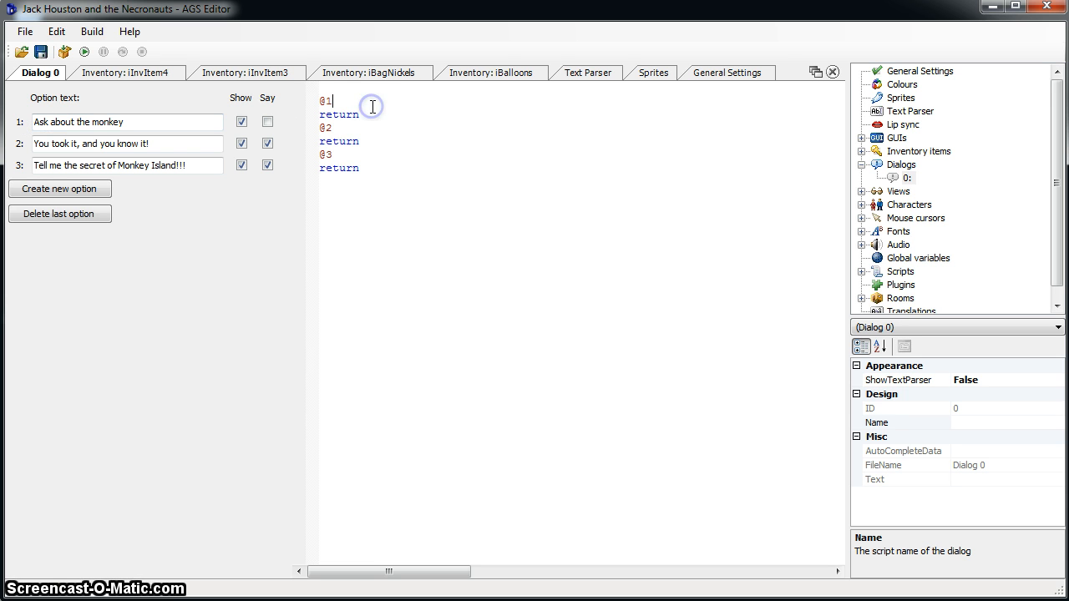
{"action": "key", "text": "Return"}
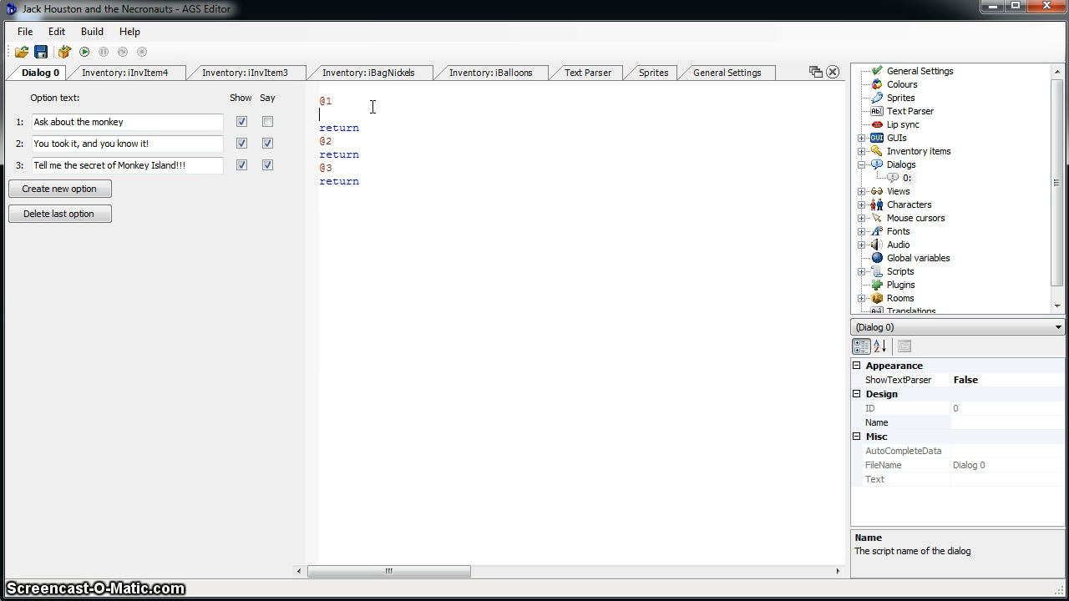
{"action": "type", "text": "Jack"}
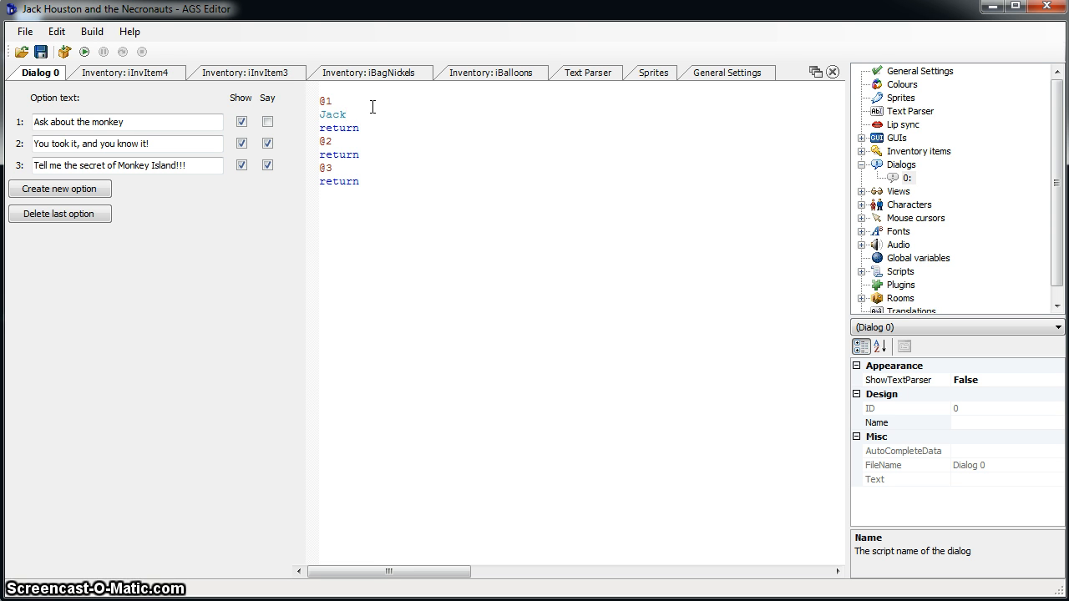
{"action": "key", "text": "BackSpace"}
{"action": "key", "text": "BackSpace"}
{"action": "key", "text": "BackSpace"}
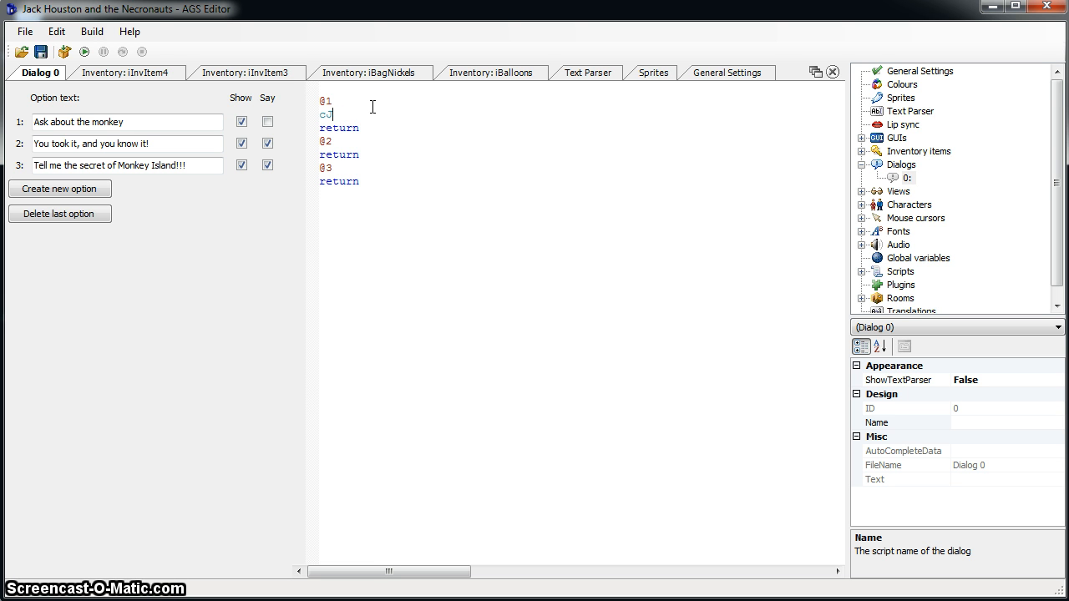
{"action": "type", "text": "say"}
{"action": "key", "text": "BackSpace"}
{"action": "key", "text": "BackSpace"}
{"action": "key", "text": "BackSpace"}
{"action": "key", "text": "BackSpace"}
{"action": "key", "text": "BackSpace"}
{"action": "key", "text": "BackSpace"}
{"action": "key", "text": "BackSpace"}
{"action": "key", "text": "BackSpace"}
{"action": "key", "text": "BackSpace"}
{"action": "key", "text": "BackSpace"}
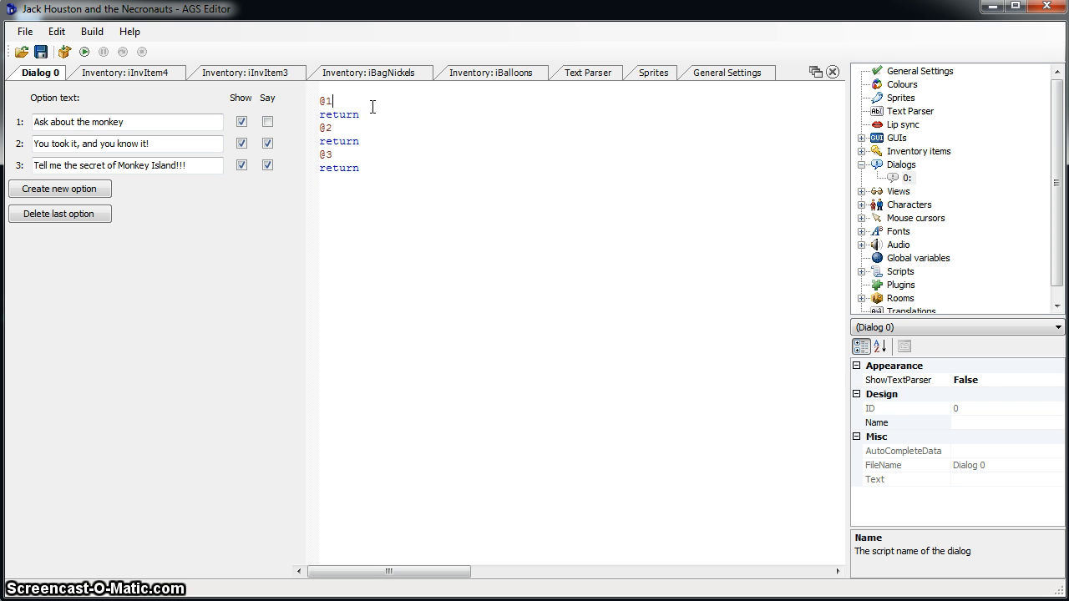
- Insert an empty line below @1 in the dialog script, trying out a placeholder speech line on it and removing that text
{"action": "key", "text": "Return"}
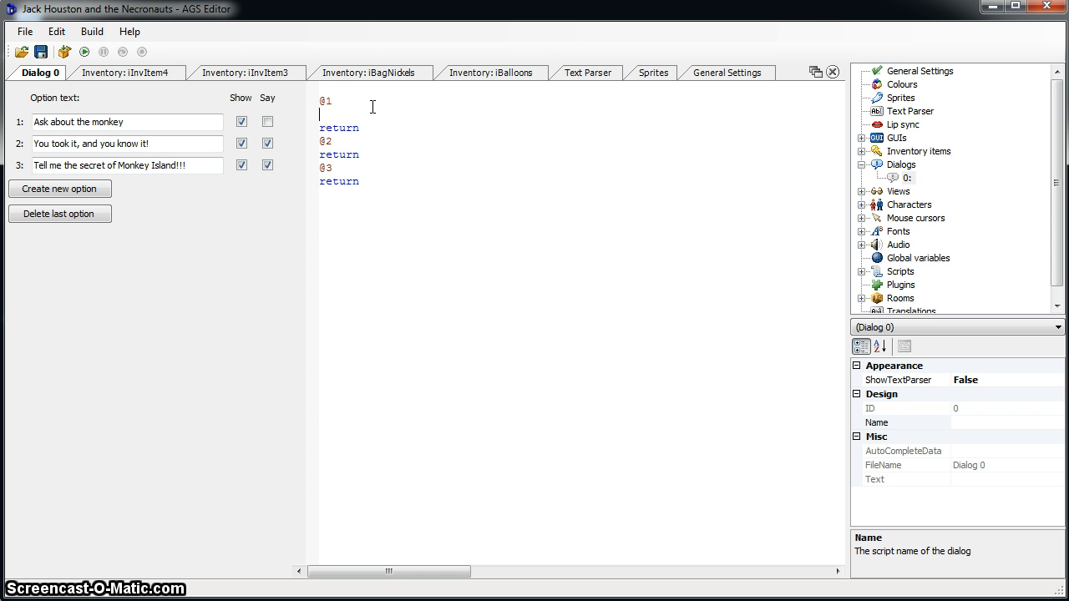
{"action": "type", "text": "ck: sgsgsgf"}
{"action": "key", "text": "BackSpace"}
{"action": "key", "text": "BackSpace"}
{"action": "key", "text": "BackSpace"}
{"action": "key", "text": "BackSpace"}
{"action": "key", "text": "BackSpace"}
{"action": "key", "text": "BackSpace"}
{"action": "left_click", "coordinate": [342, 212]}
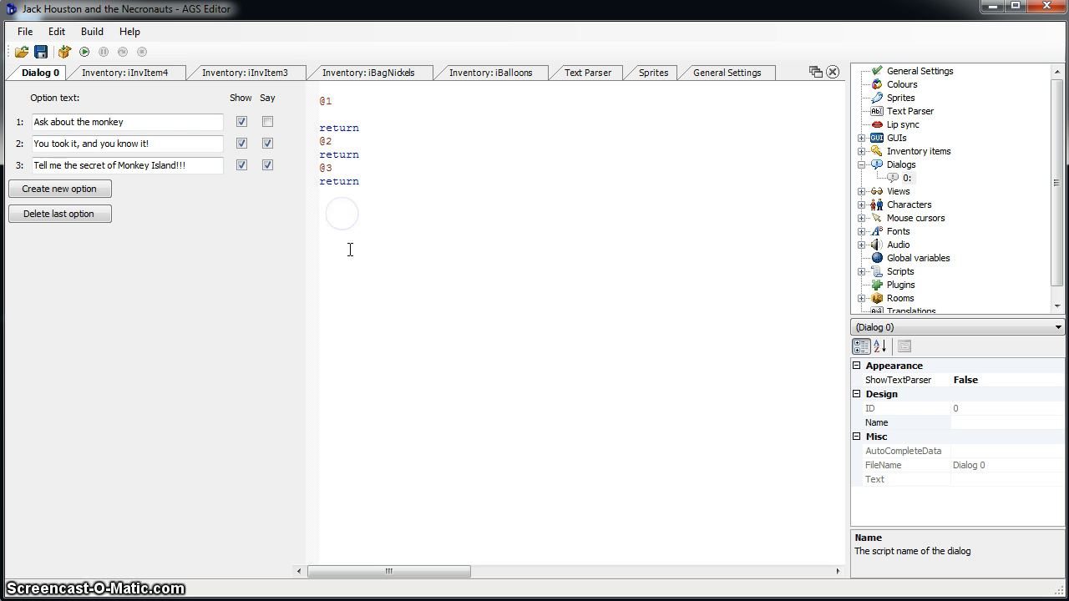
{"action": "left_click", "coordinate": [368, 173]}
{"action": "left_click", "coordinate": [369, 214]}
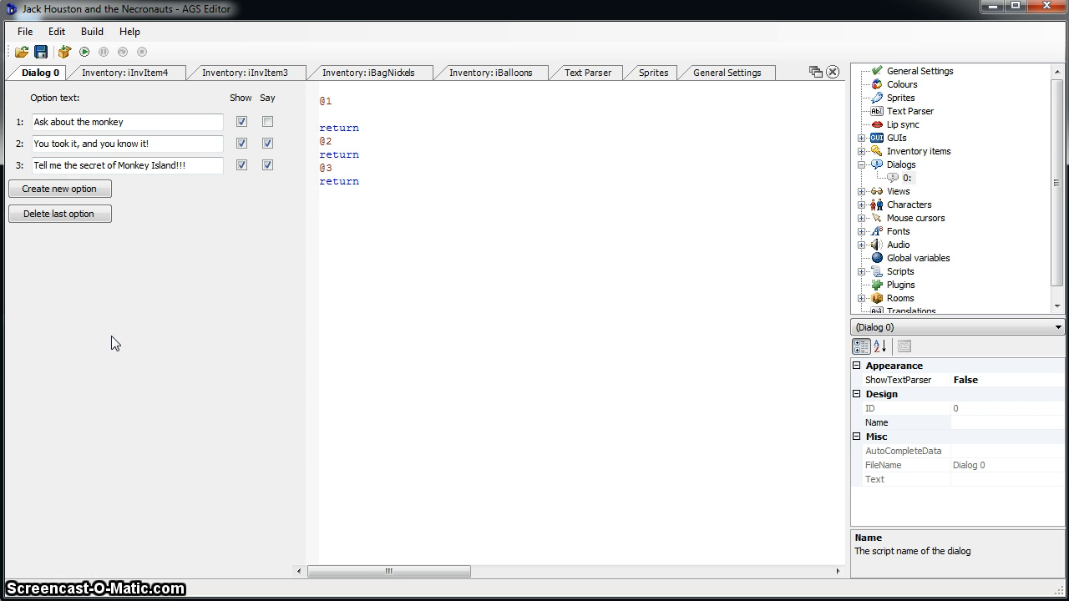
- Create dialog options 4, 5 and 6 without text and turn off Show for each of them
{"action": "left_click", "coordinate": [40, 189]}
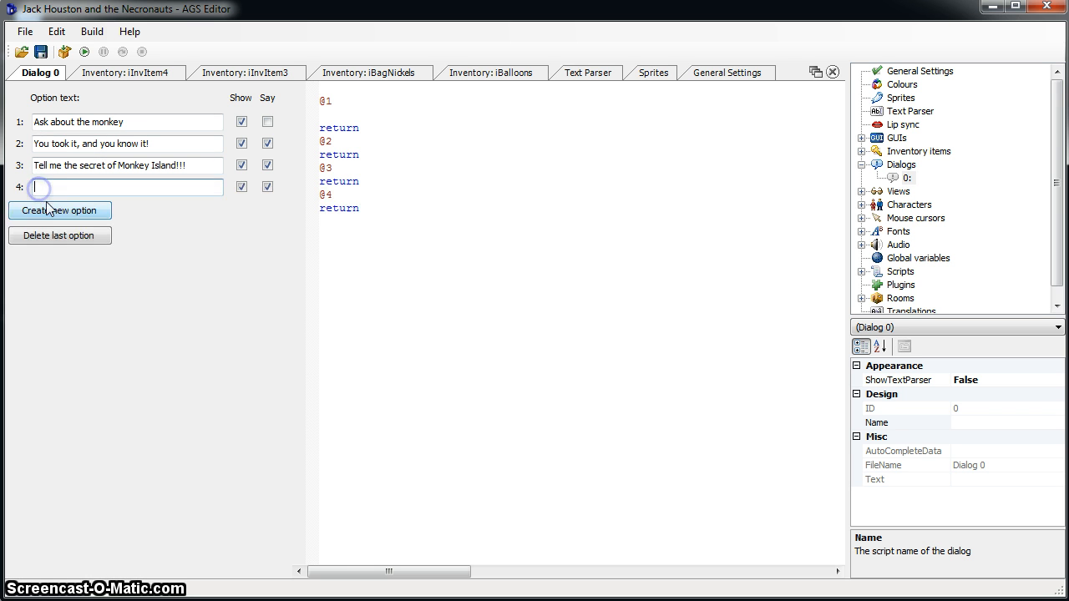
{"action": "left_click", "coordinate": [48, 209]}
{"action": "left_click", "coordinate": [59, 233]}
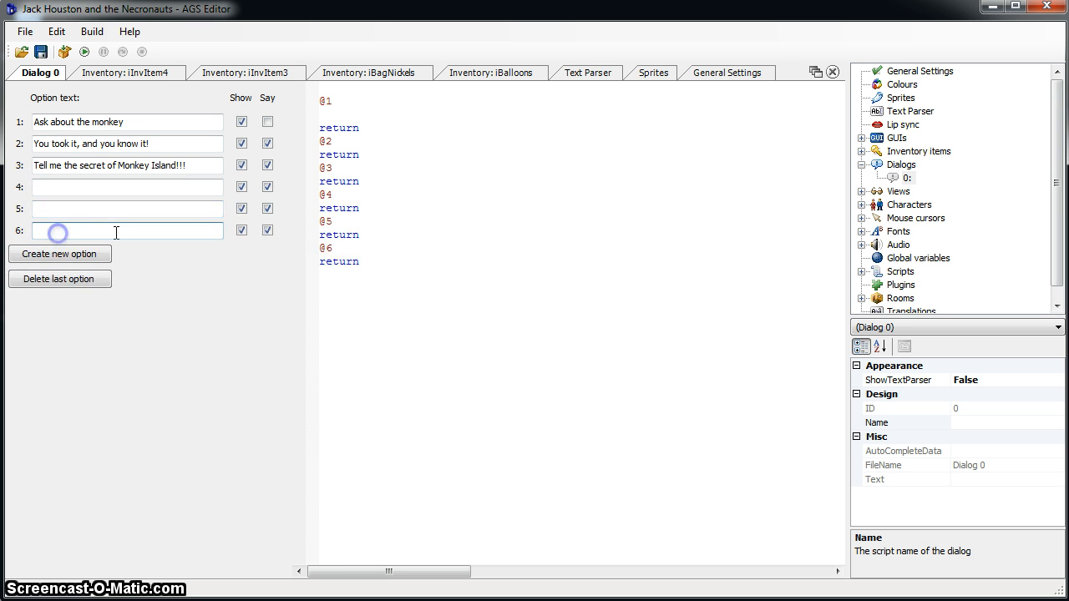
{"action": "left_click", "coordinate": [241, 187]}
{"action": "left_click", "coordinate": [239, 232]}
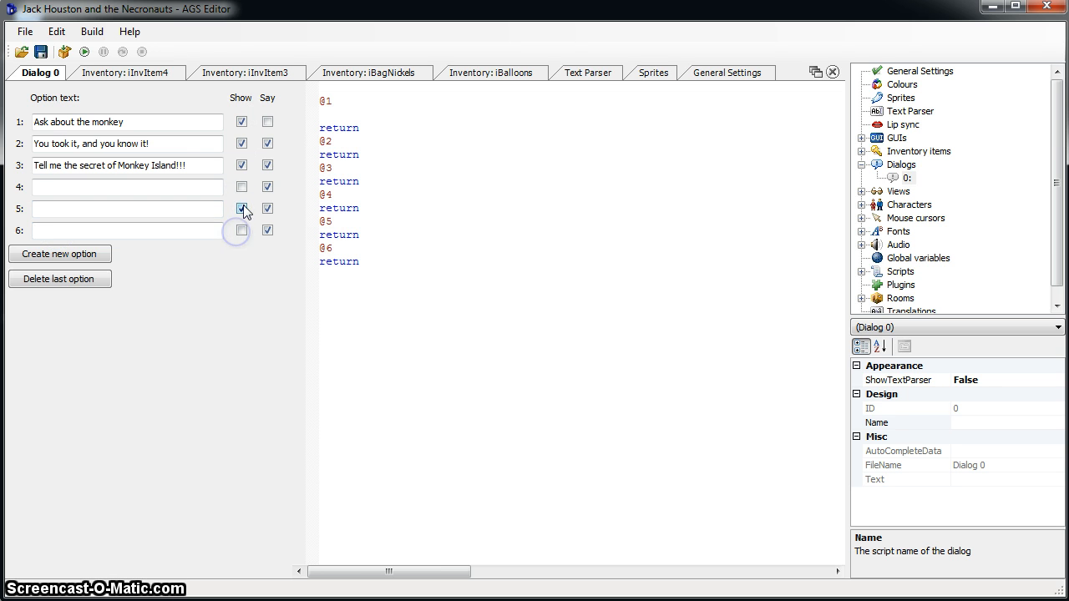
{"action": "left_click", "coordinate": [242, 209]}
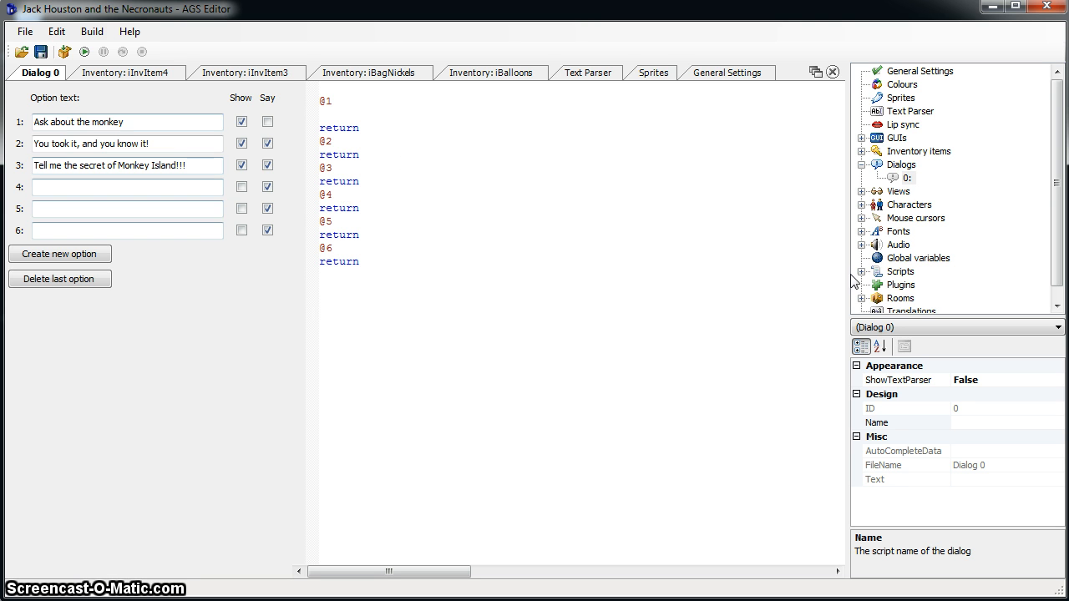
{"action": "left_click", "coordinate": [902, 165]}
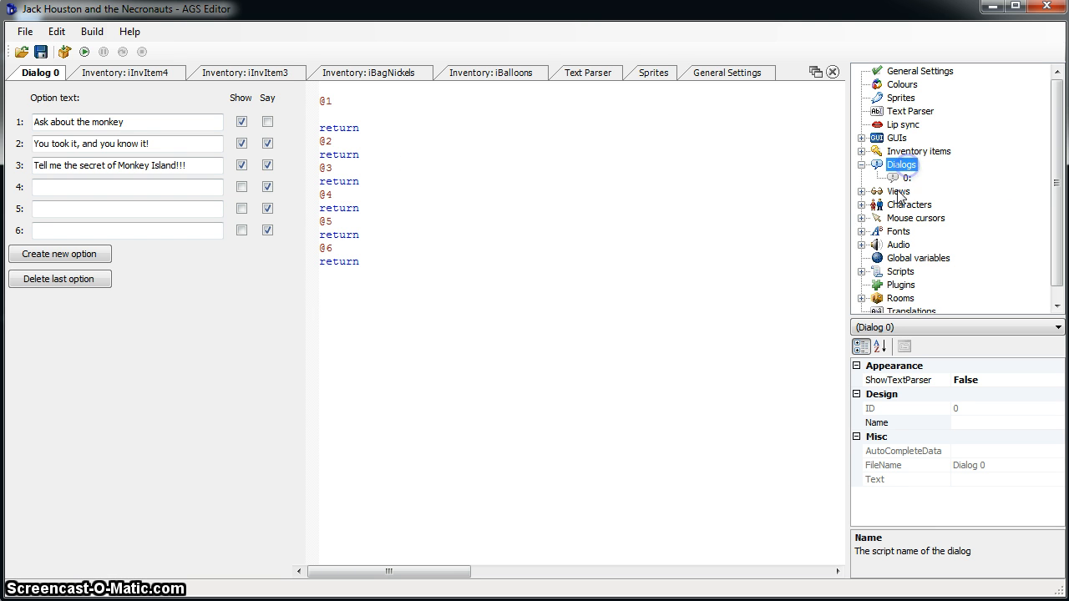
{"action": "left_click", "coordinate": [411, 281]}
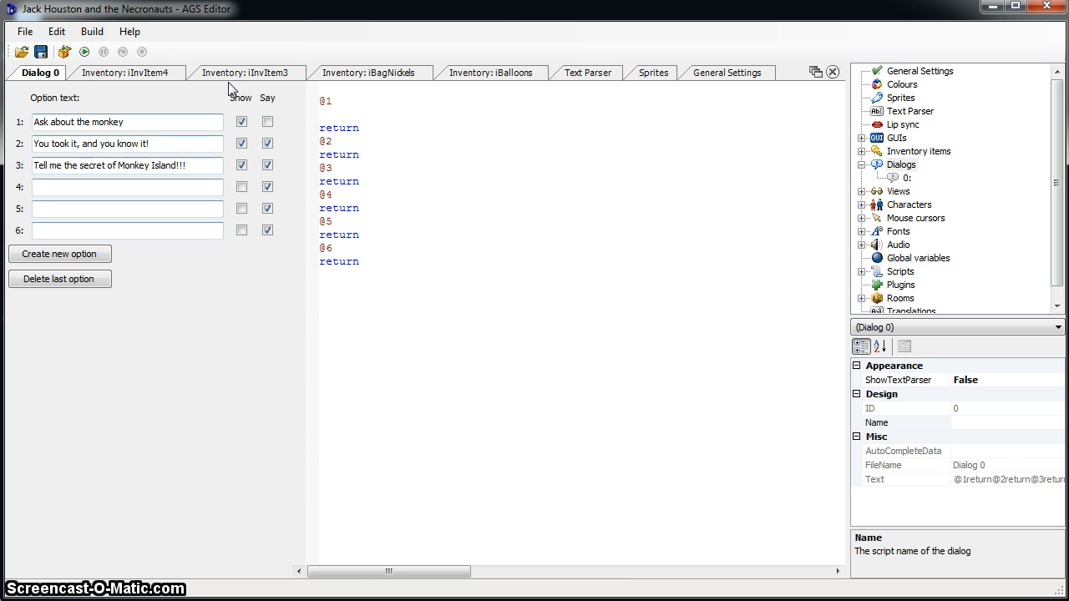
- Expand the project's views and open vJackTest to see its walking animation loops
{"action": "left_click", "coordinate": [904, 193]}
{"action": "left_click", "coordinate": [862, 193]}
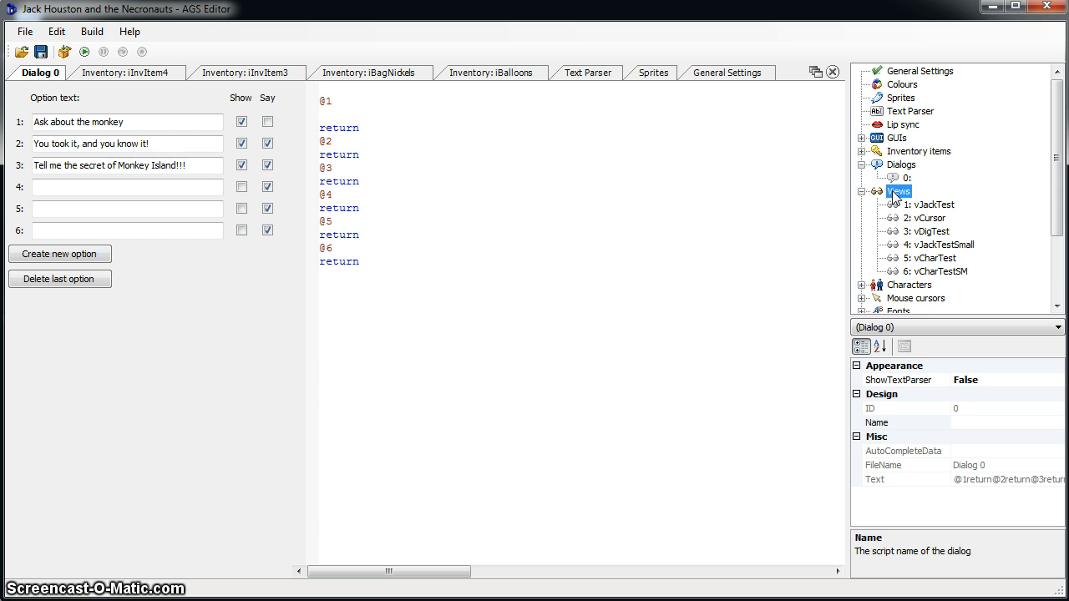
{"action": "double_click", "coordinate": [895, 194]}
{"action": "double_click", "coordinate": [896, 193]}
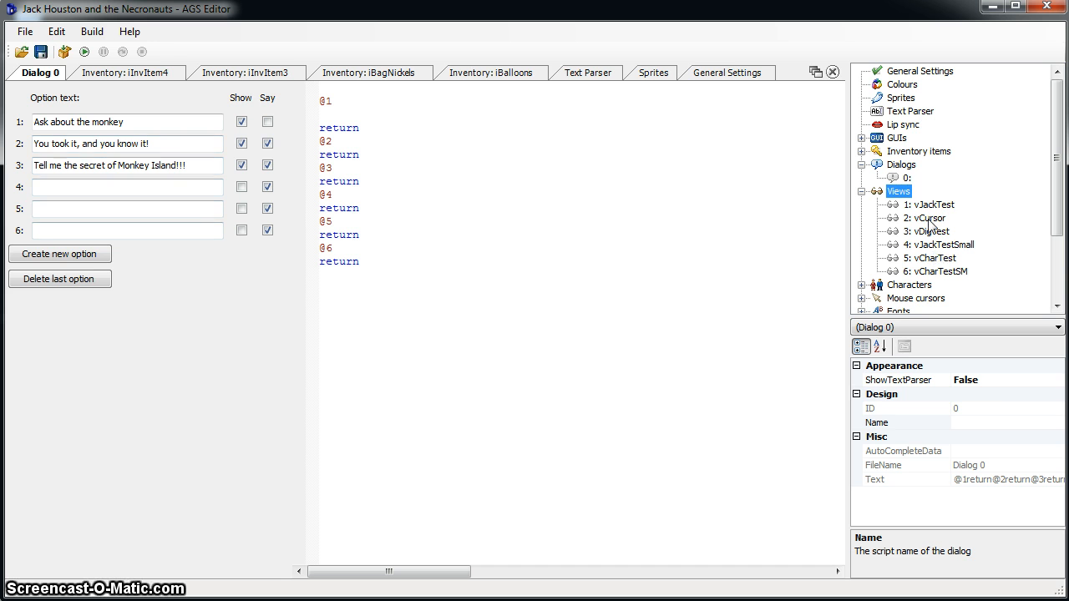
{"action": "double_click", "coordinate": [928, 204]}
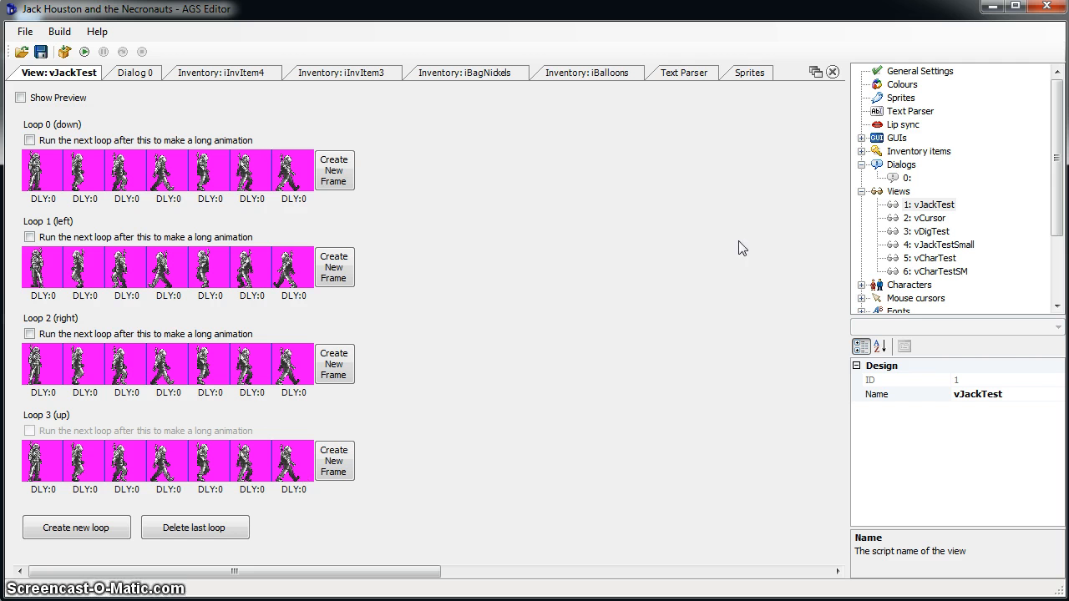
- Collapse the views, expand the characters and open the settings of cJack
{"action": "left_click", "coordinate": [861, 191]}
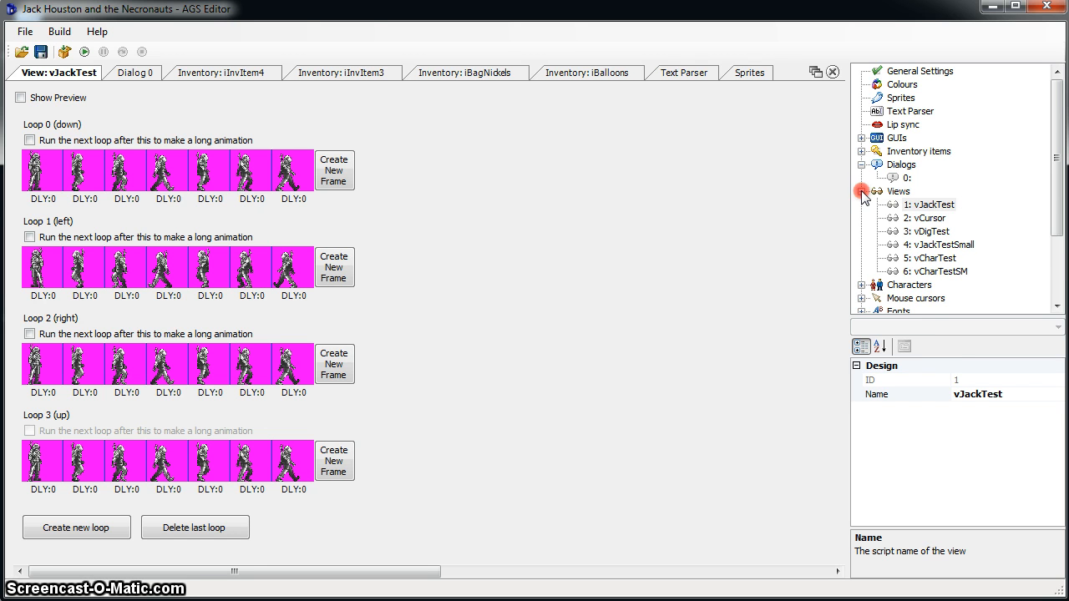
{"action": "left_click", "coordinate": [853, 182]}
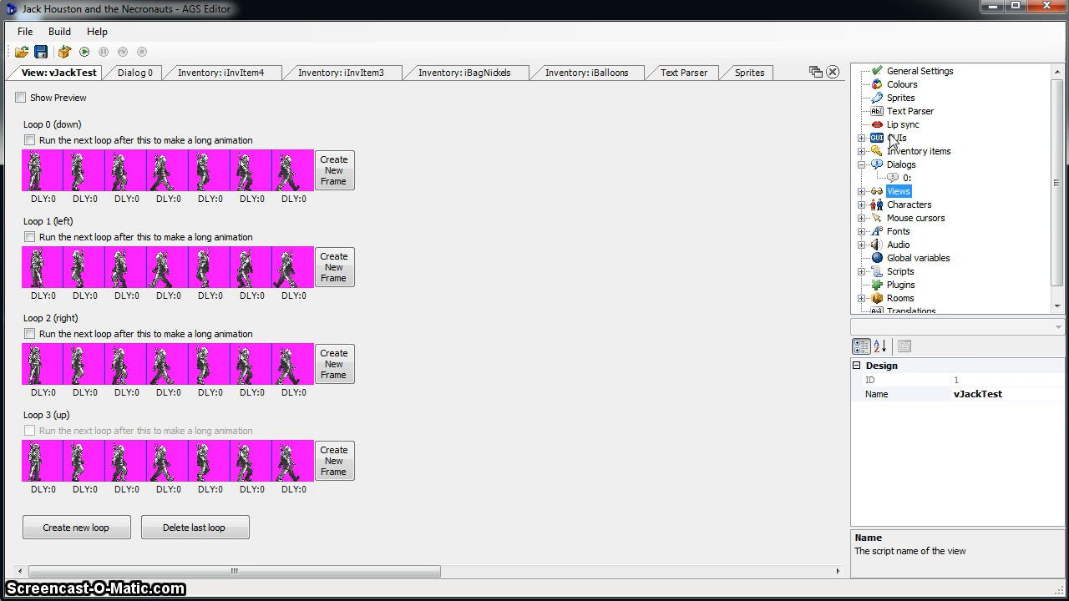
{"action": "left_click", "coordinate": [900, 97]}
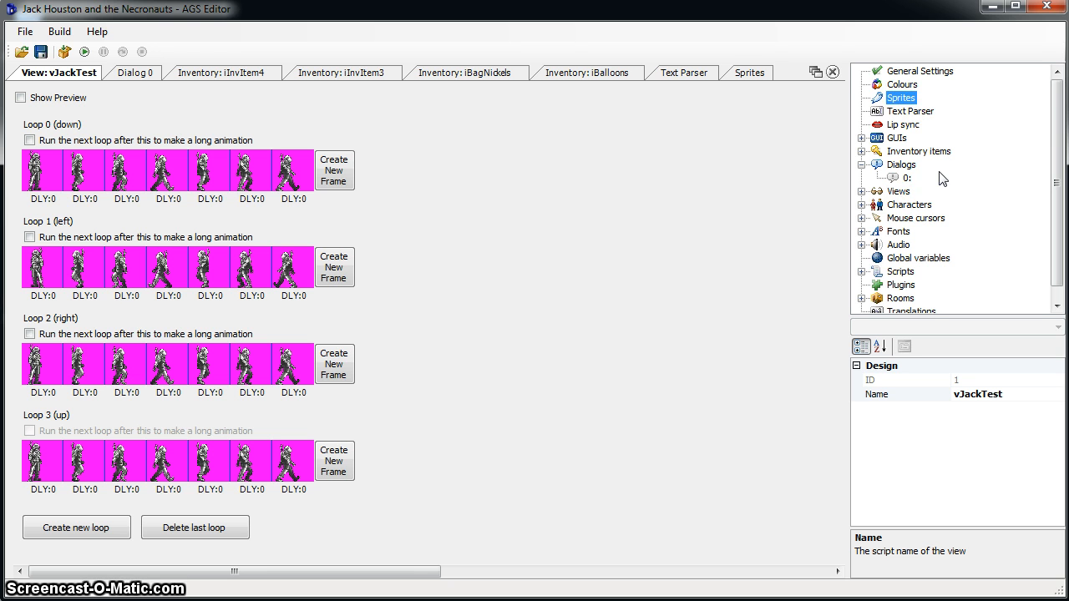
{"action": "left_click", "coordinate": [899, 194]}
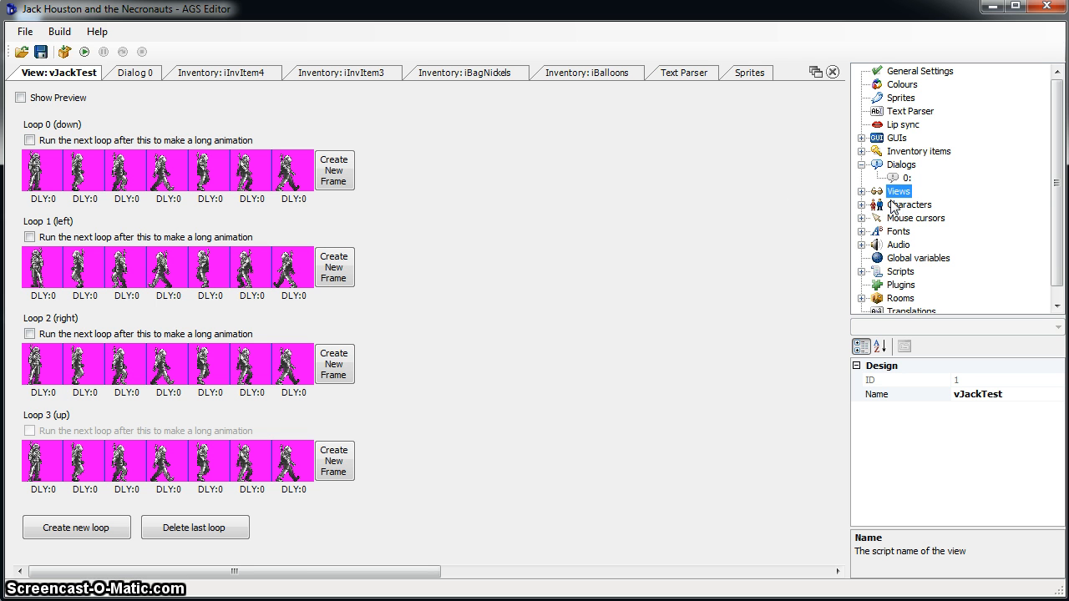
{"action": "left_click", "coordinate": [894, 207]}
{"action": "left_click", "coordinate": [861, 205]}
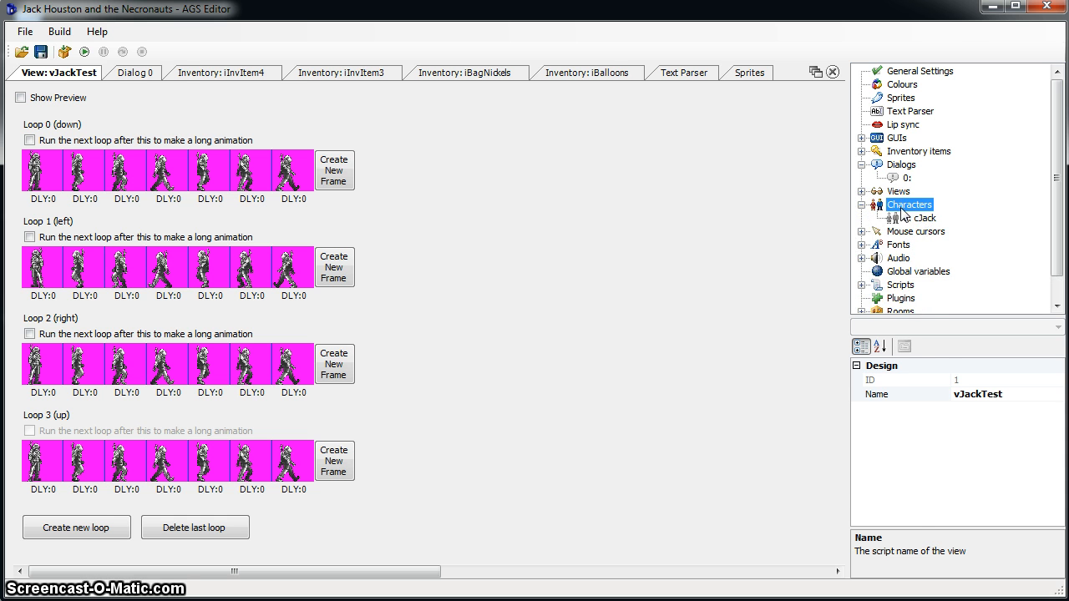
{"action": "double_click", "coordinate": [928, 220]}
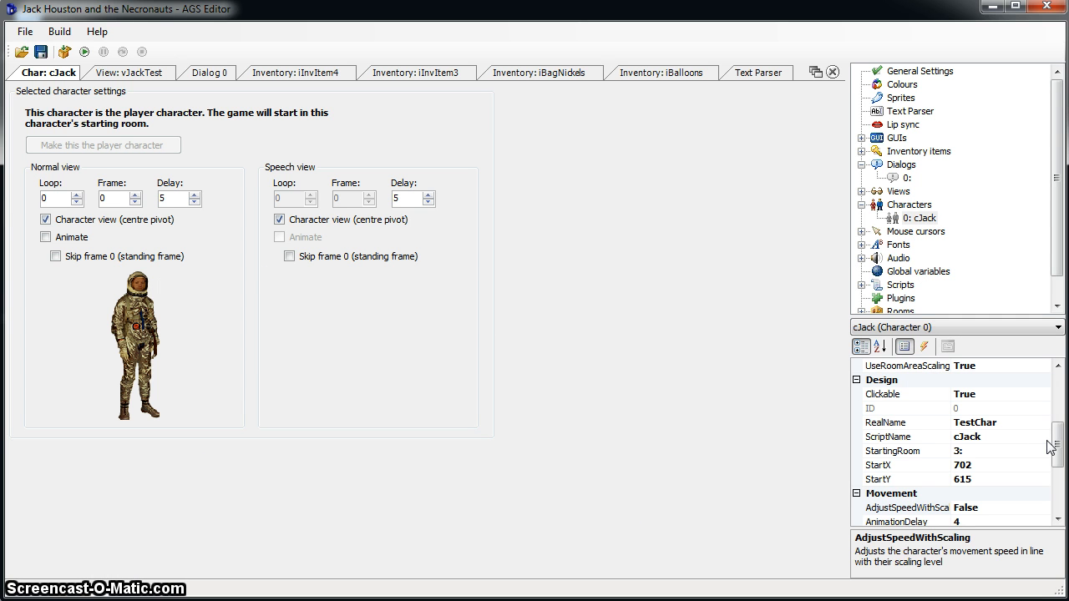
- Examine cJack's design properties, including its ScriptName, RealName, starting room and start coordinates
{"action": "left_click_drag", "start_coordinate": [1054, 448], "coordinate": [1059, 451]}
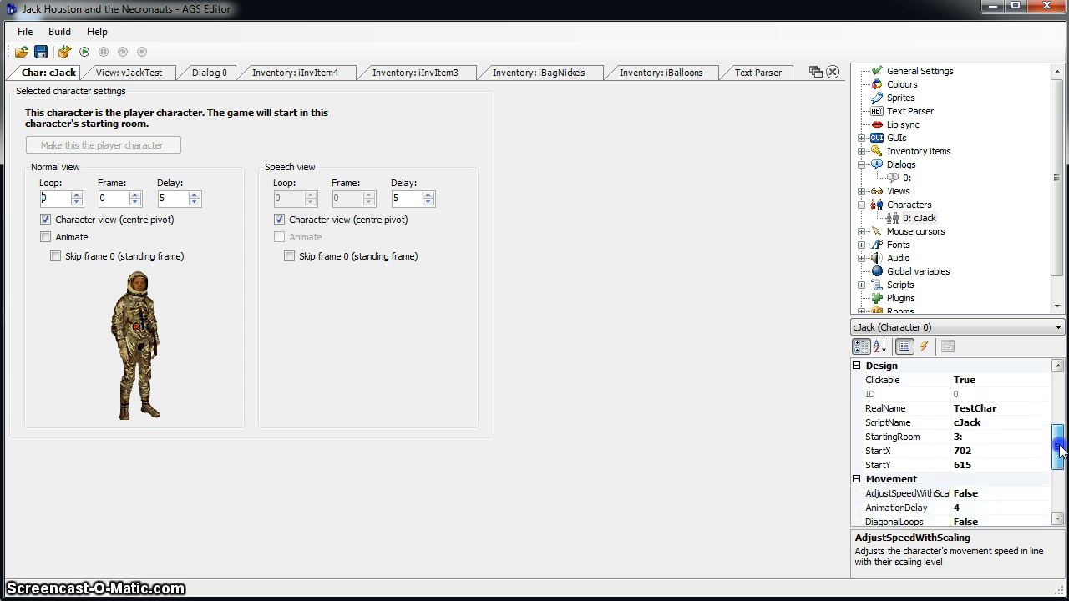
{"action": "left_click", "coordinate": [959, 423]}
{"action": "scroll", "coordinate": [1034, 447], "scroll_direction": "up", "scroll_amount": 2}
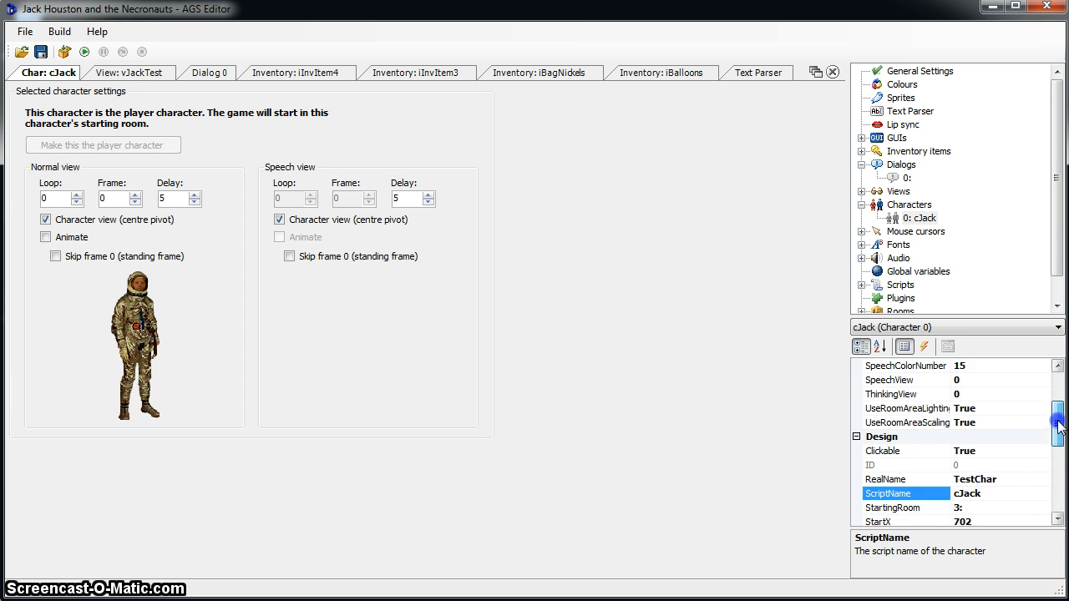
{"action": "scroll", "coordinate": [1019, 453], "scroll_direction": "down", "scroll_amount": 1}
{"action": "left_click_drag", "start_coordinate": [1057, 456], "coordinate": [1058, 450]}
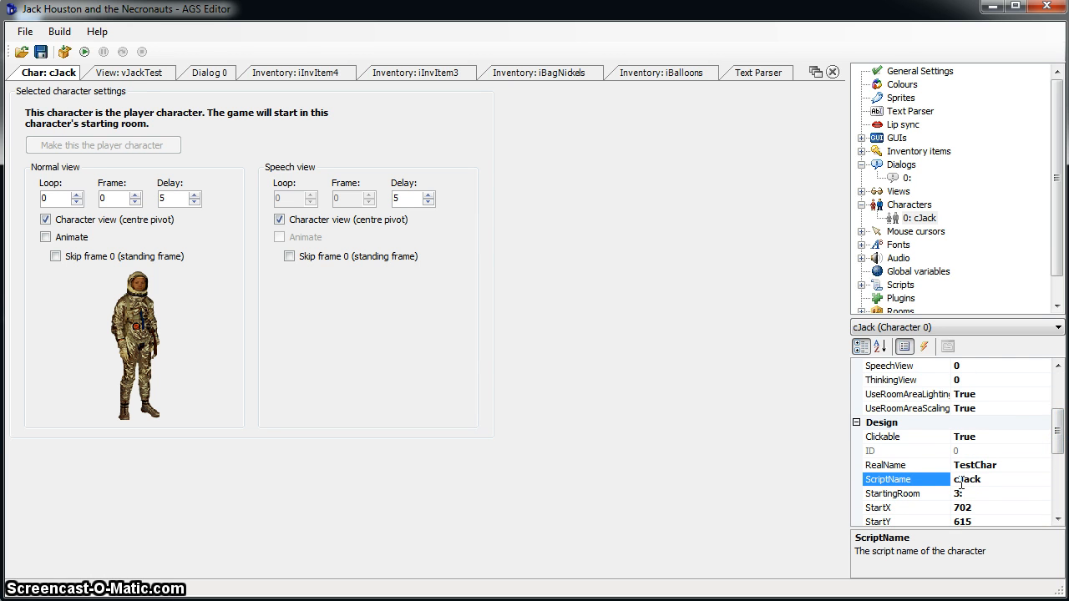
{"action": "left_click_drag", "start_coordinate": [1059, 451], "coordinate": [1059, 465]}
{"action": "left_click", "coordinate": [953, 437]}
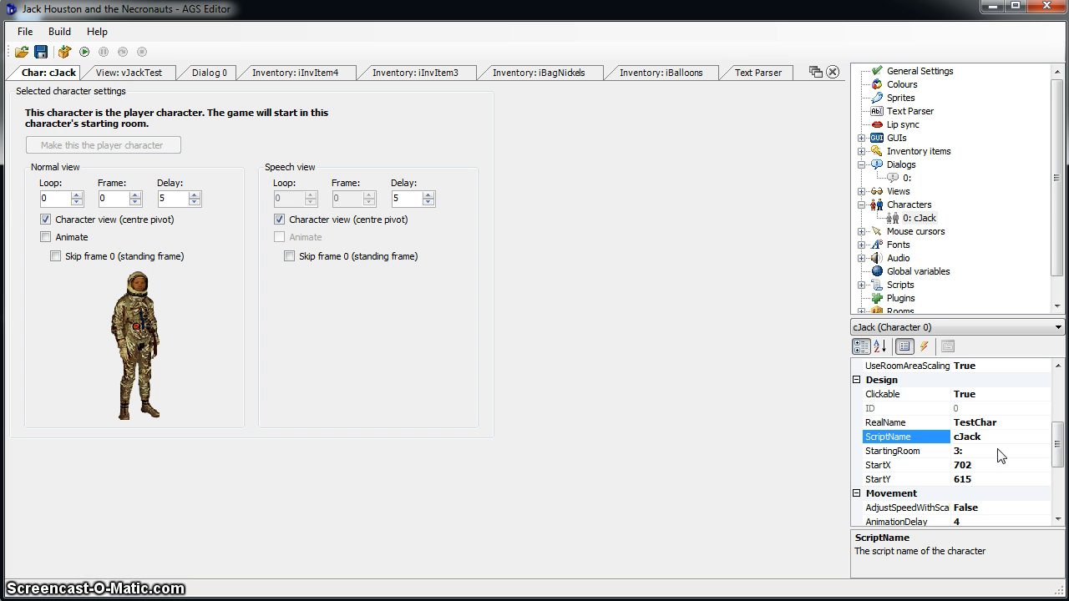
{"action": "left_click", "coordinate": [953, 439]}
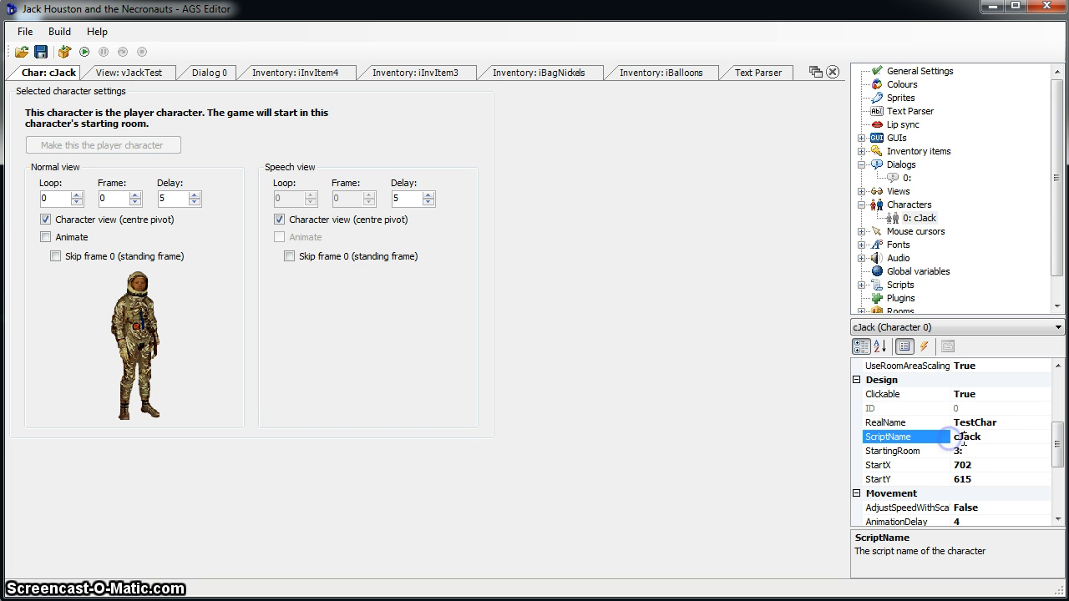
{"action": "mouse_move", "coordinate": [1057, 451]}
{"action": "left_mouse_down"}
{"action": "mouse_move", "coordinate": [1061, 401]}
{"action": "mouse_move", "coordinate": [1058, 453]}
{"action": "left_mouse_up"}
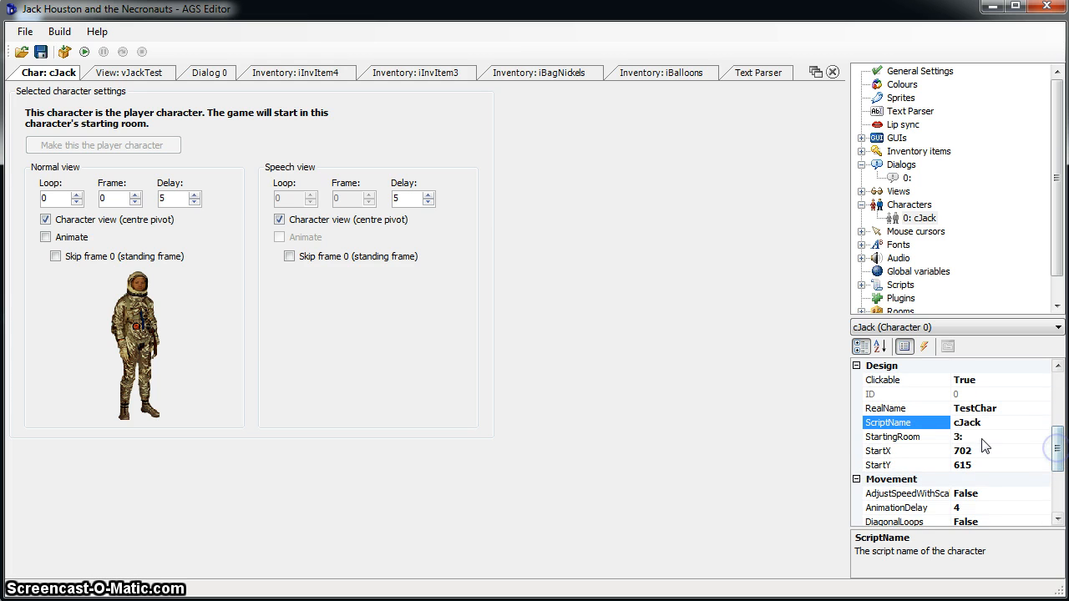
- Examine cJack's StartingRoom, StartX and StartY fields and review its appearance and movement properties
{"action": "left_click", "coordinate": [962, 437]}
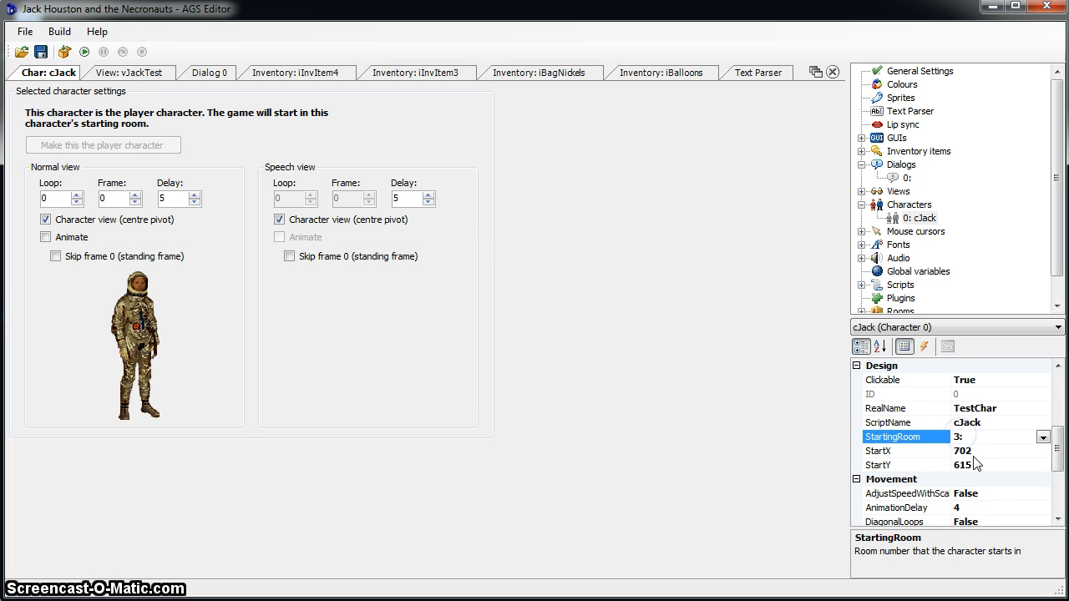
{"action": "left_click", "coordinate": [969, 451]}
{"action": "left_click", "coordinate": [974, 465]}
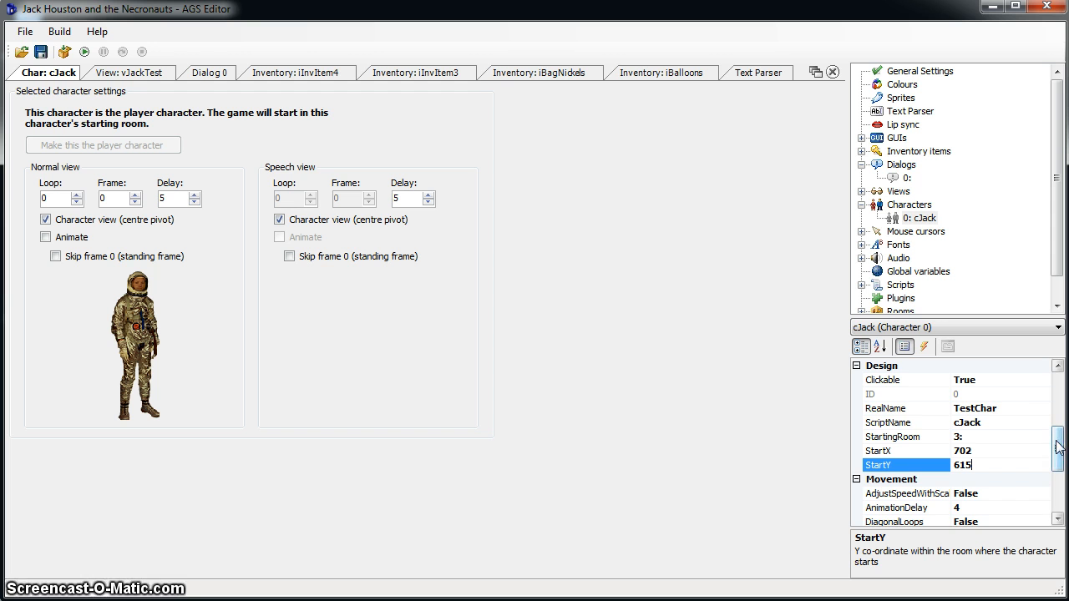
{"action": "left_click_drag", "start_coordinate": [1059, 448], "coordinate": [1055, 401]}
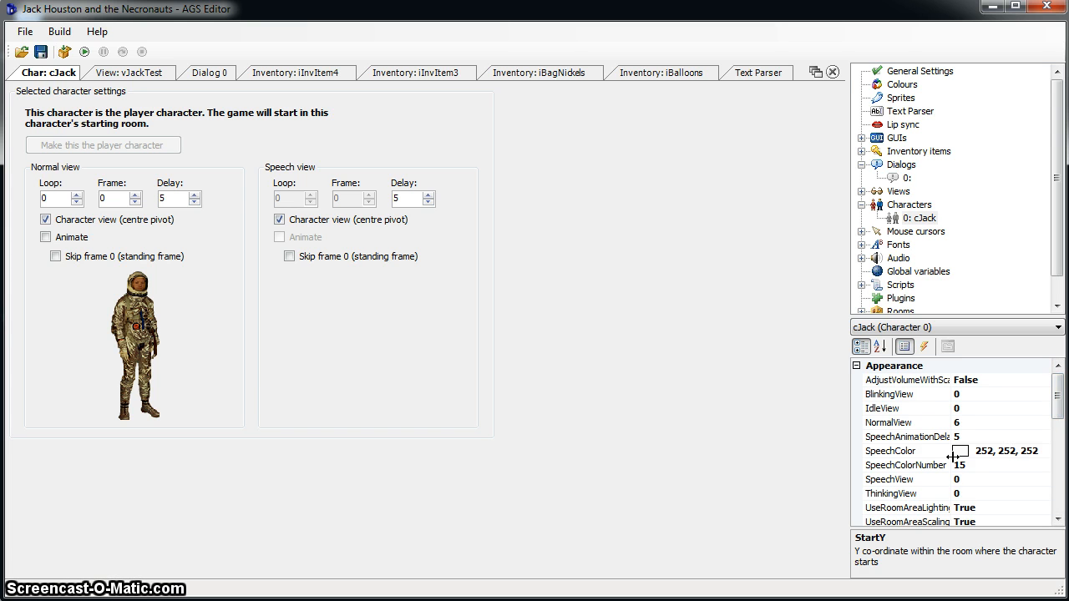
{"action": "left_click_drag", "start_coordinate": [1058, 405], "coordinate": [1057, 496]}
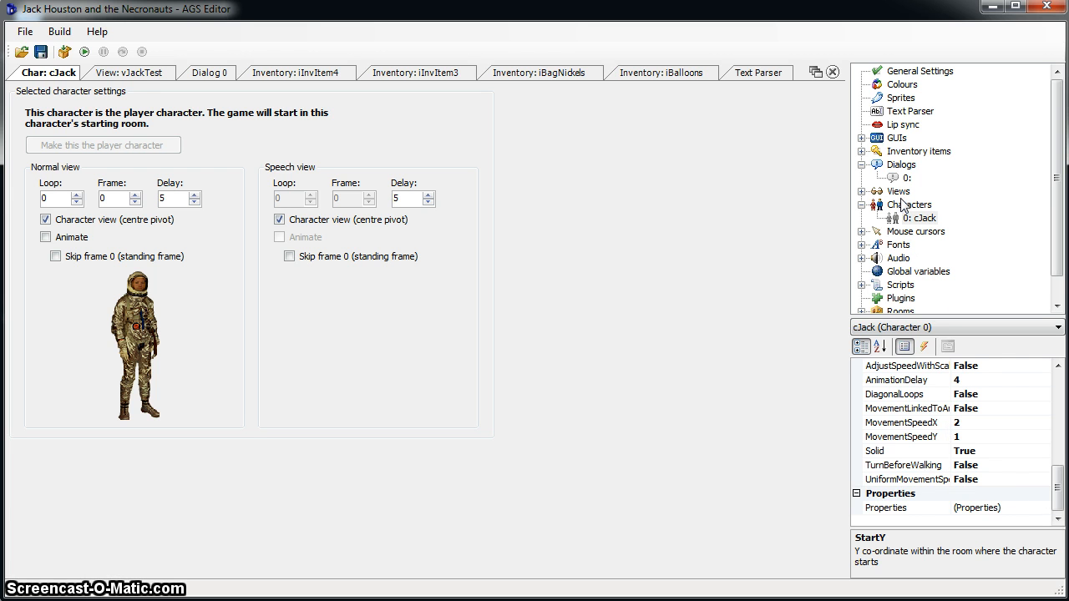
{"action": "left_click_drag", "start_coordinate": [1058, 481], "coordinate": [1057, 399]}
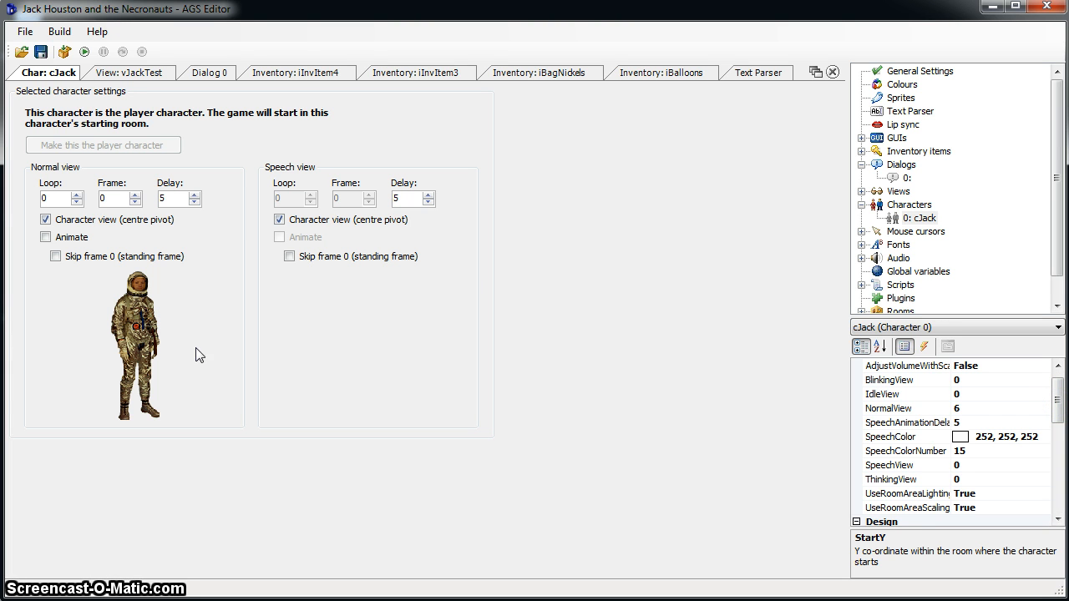
- Collapse the characters and look through the project's mouse cursors and fonts, collapsing each section again
{"action": "left_click", "coordinate": [861, 205]}
{"action": "left_click", "coordinate": [898, 218]}
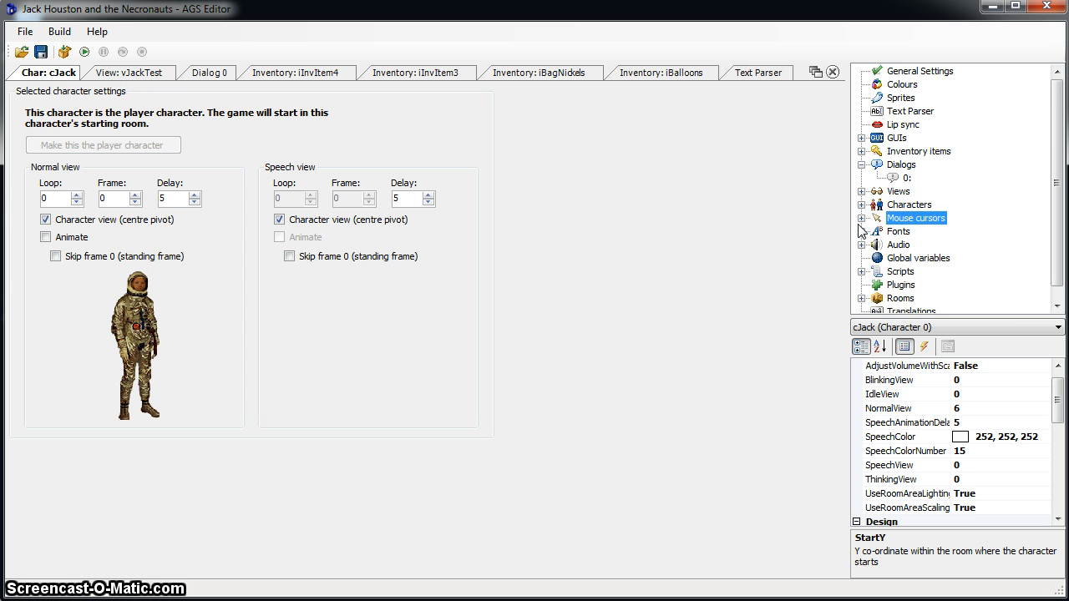
{"action": "left_click", "coordinate": [862, 218]}
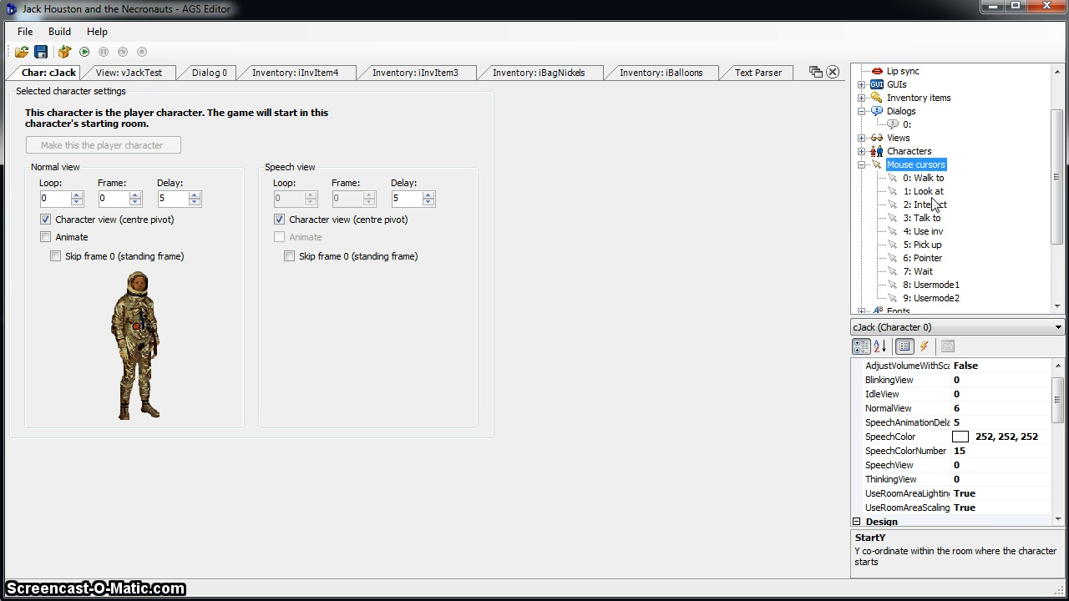
{"action": "left_click", "coordinate": [861, 165]}
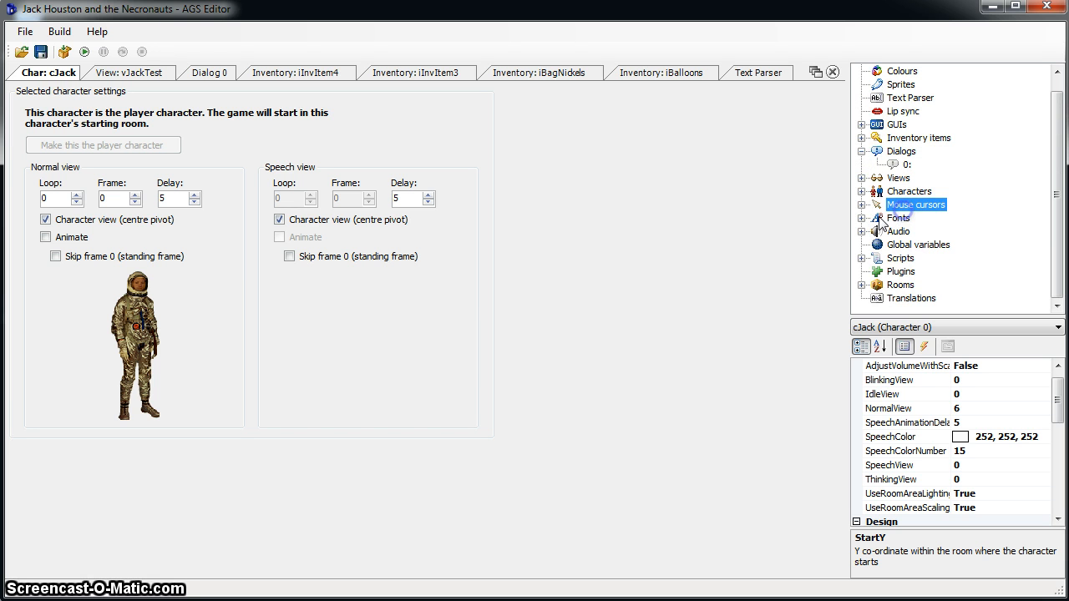
{"action": "left_click", "coordinate": [861, 218]}
{"action": "left_click", "coordinate": [909, 220]}
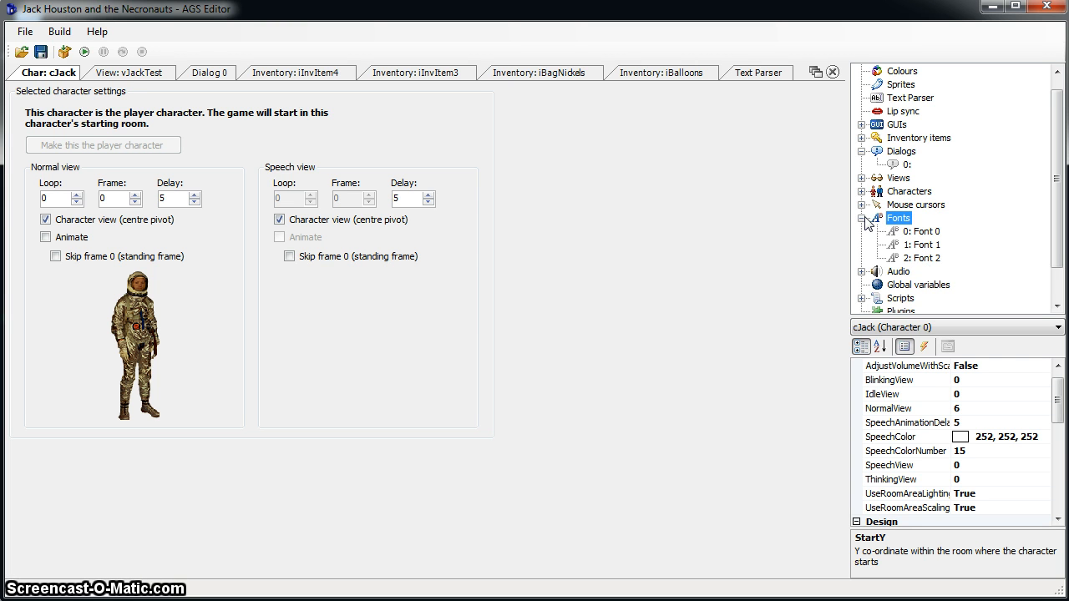
{"action": "left_click", "coordinate": [861, 218]}
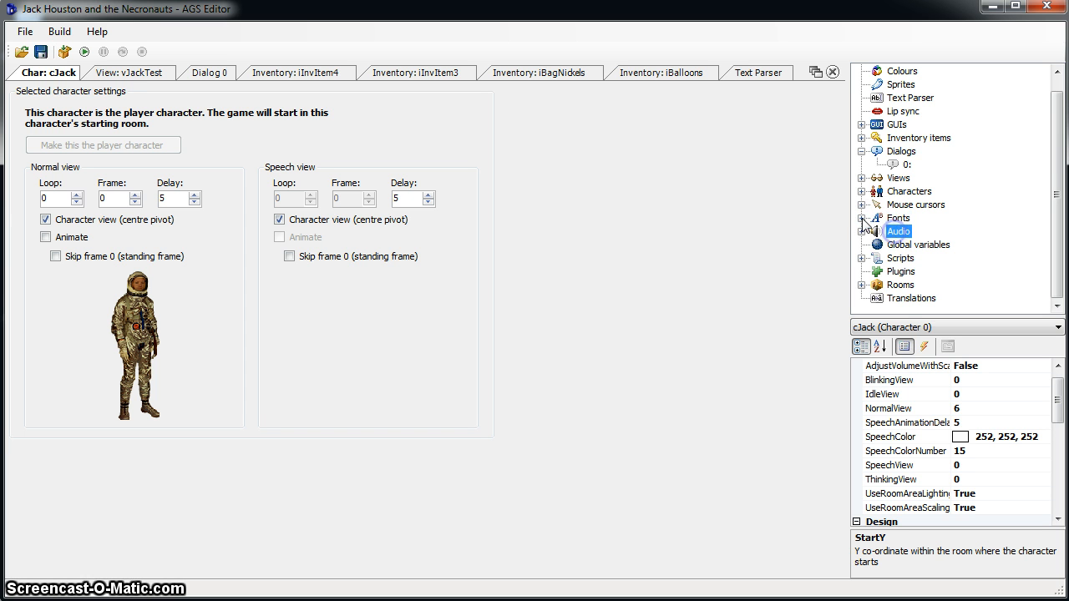
- Expand the audio section, open its Speech entry to read how voice files are added, and dismiss the information
{"action": "left_click", "coordinate": [861, 231]}
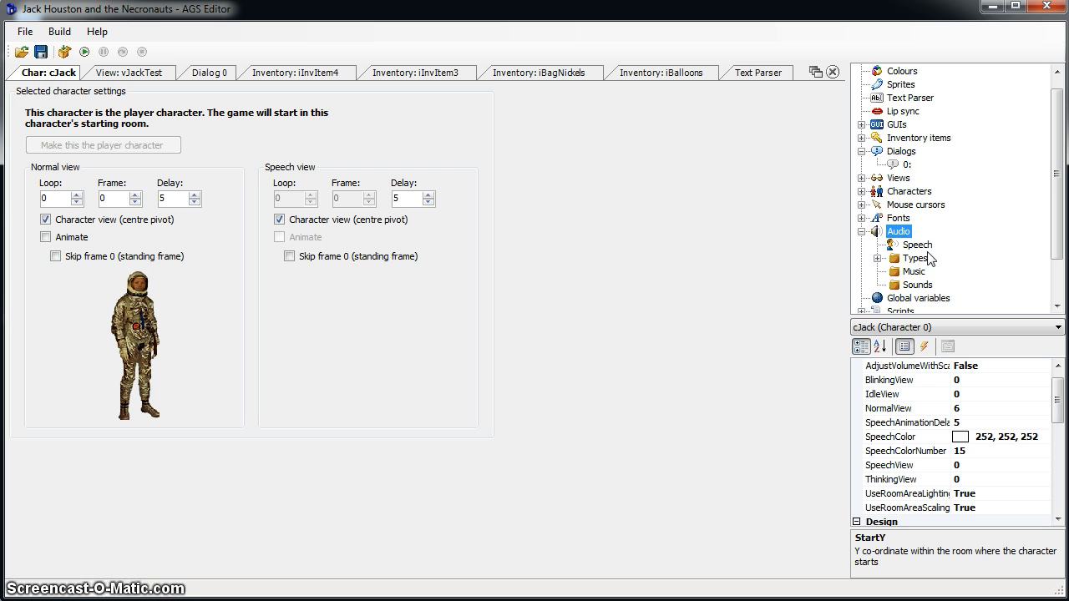
{"action": "left_click", "coordinate": [862, 232]}
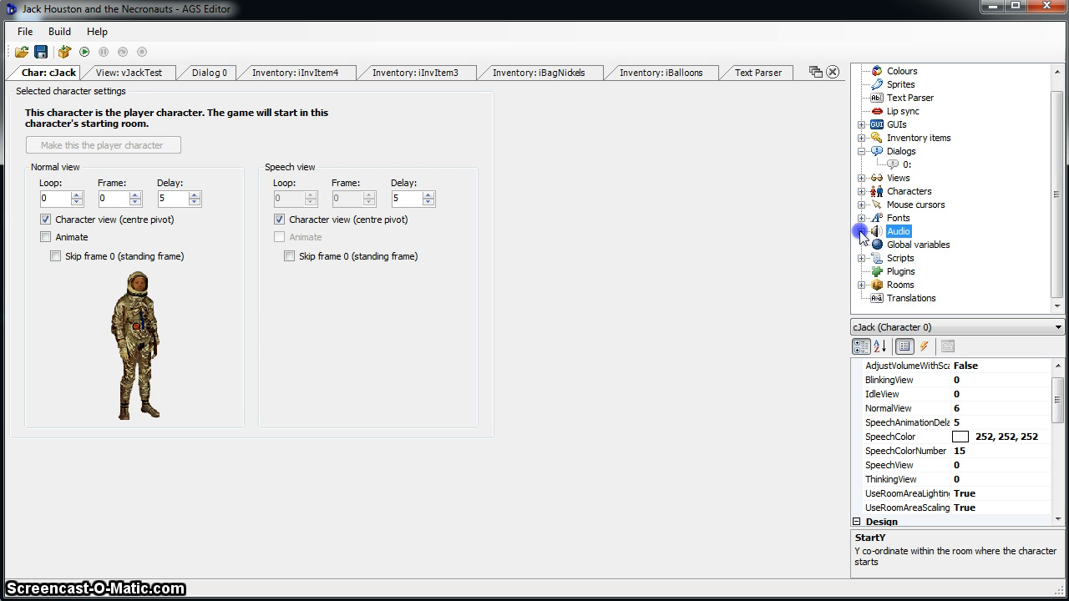
{"action": "left_click", "coordinate": [862, 231]}
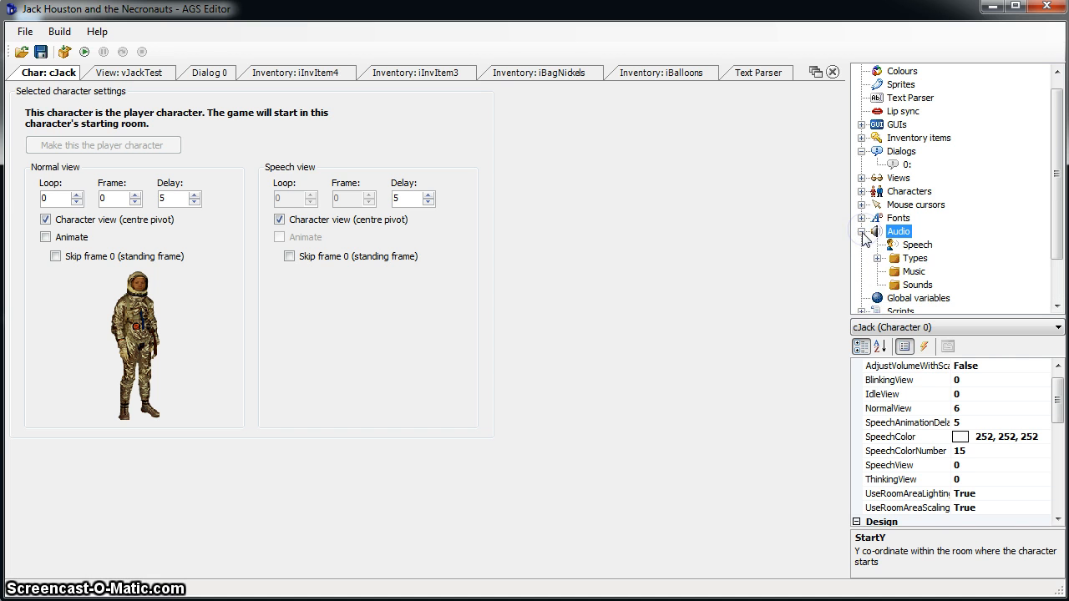
{"action": "double_click", "coordinate": [909, 246]}
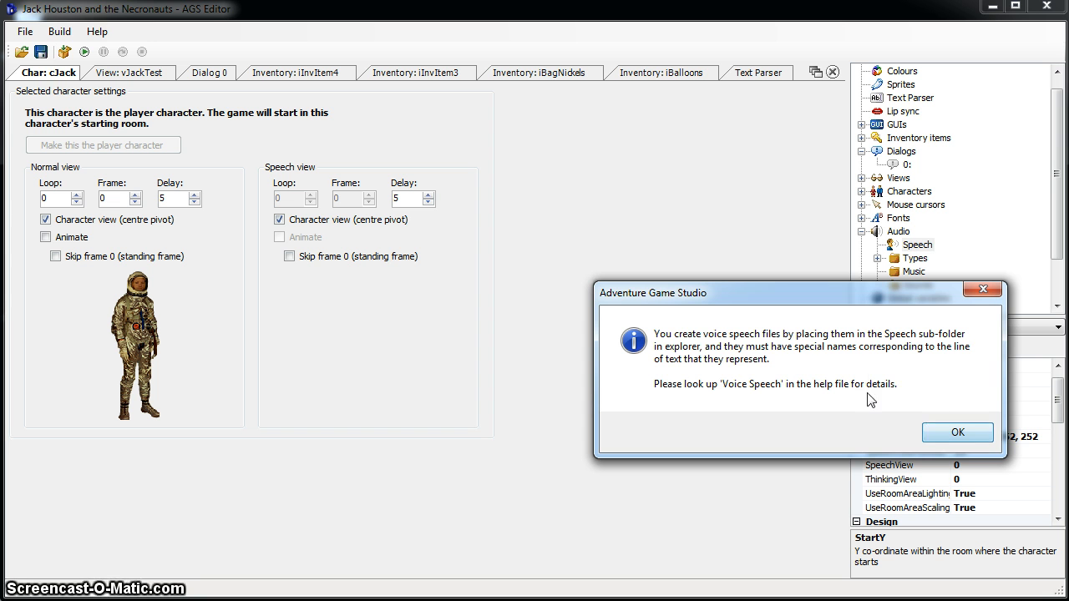
{"action": "left_click", "coordinate": [958, 433]}
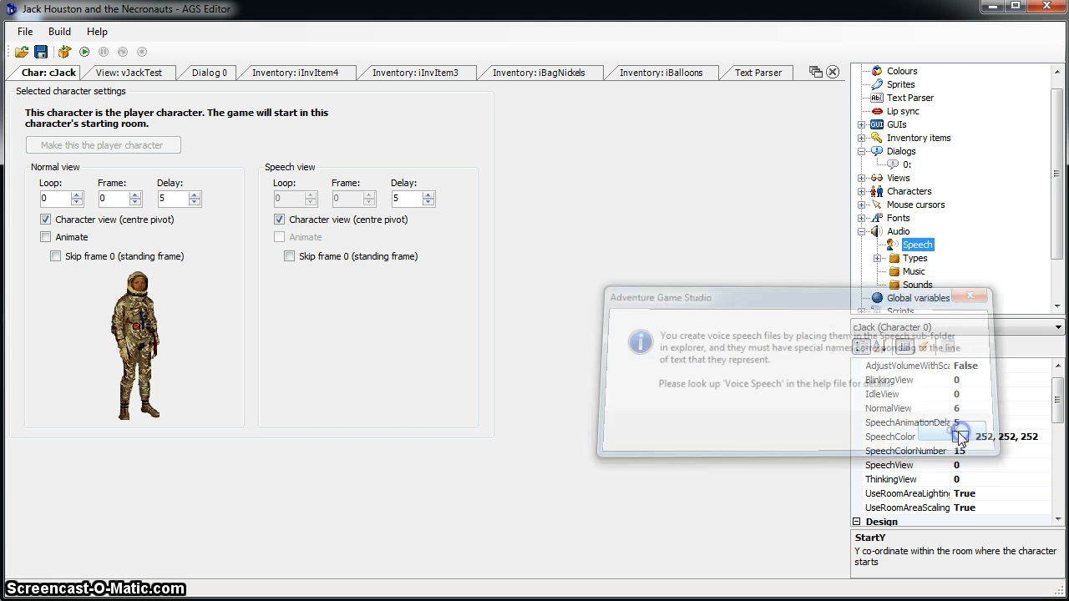
- Examine the audio Types along with the Music and Sounds folders, and collapse the audio section
{"action": "left_click", "coordinate": [913, 258]}
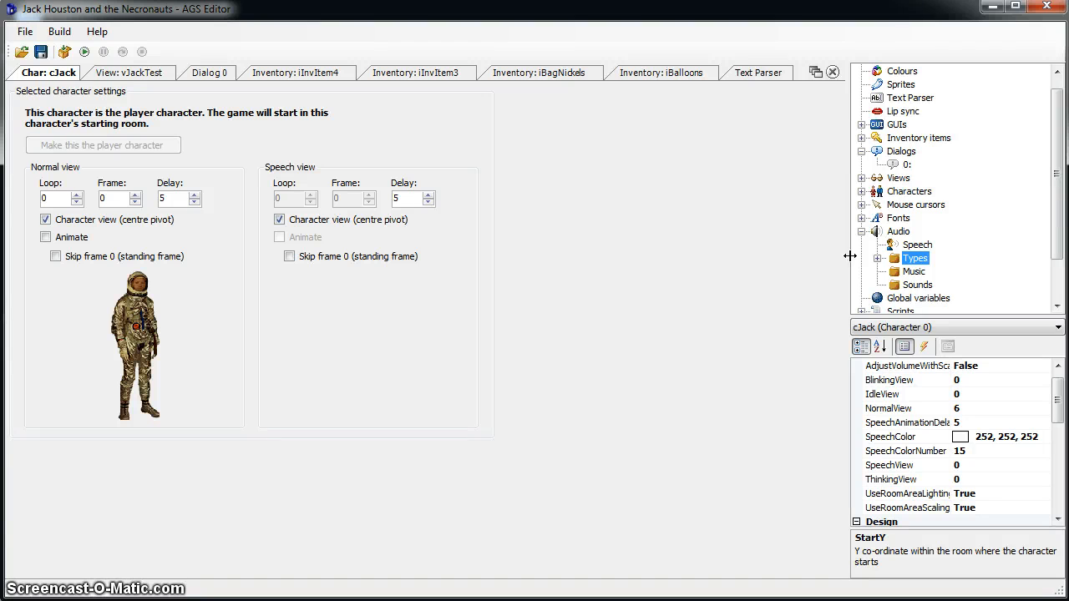
{"action": "left_click", "coordinate": [912, 246]}
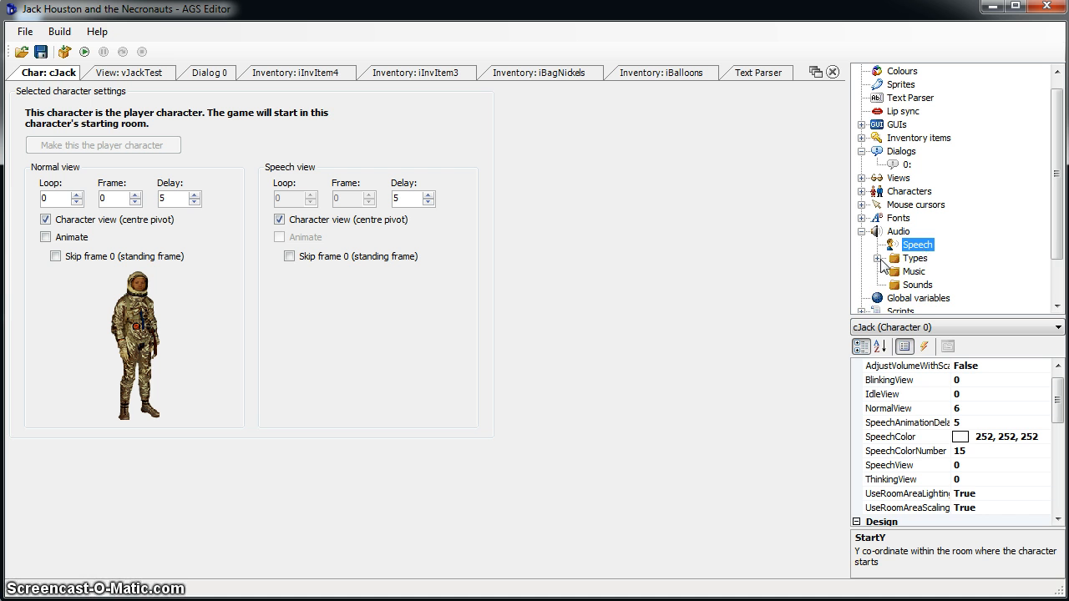
{"action": "left_click", "coordinate": [877, 258]}
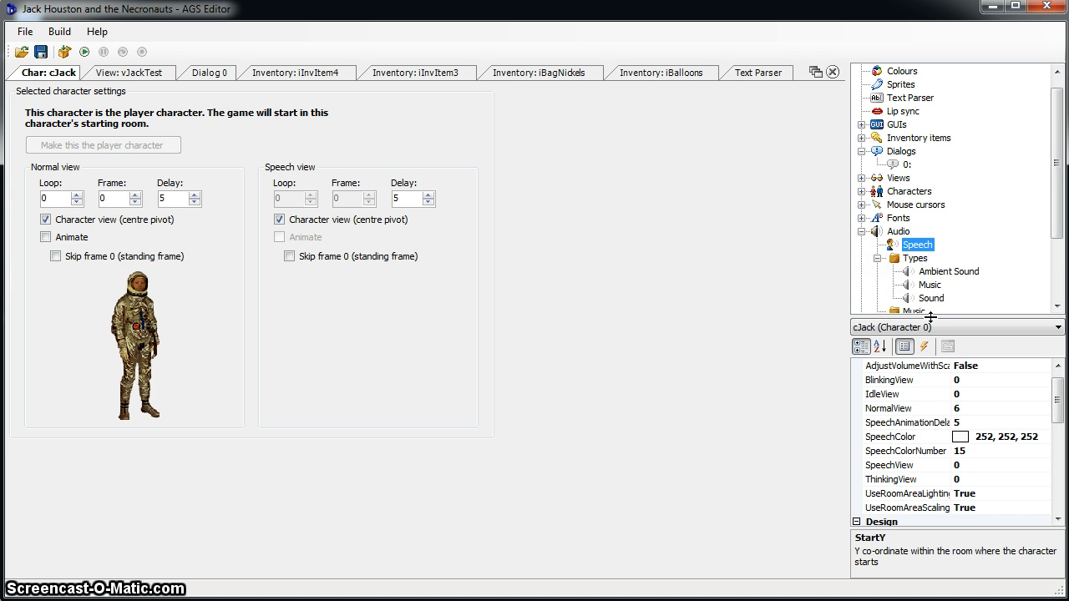
{"action": "left_click", "coordinate": [915, 258]}
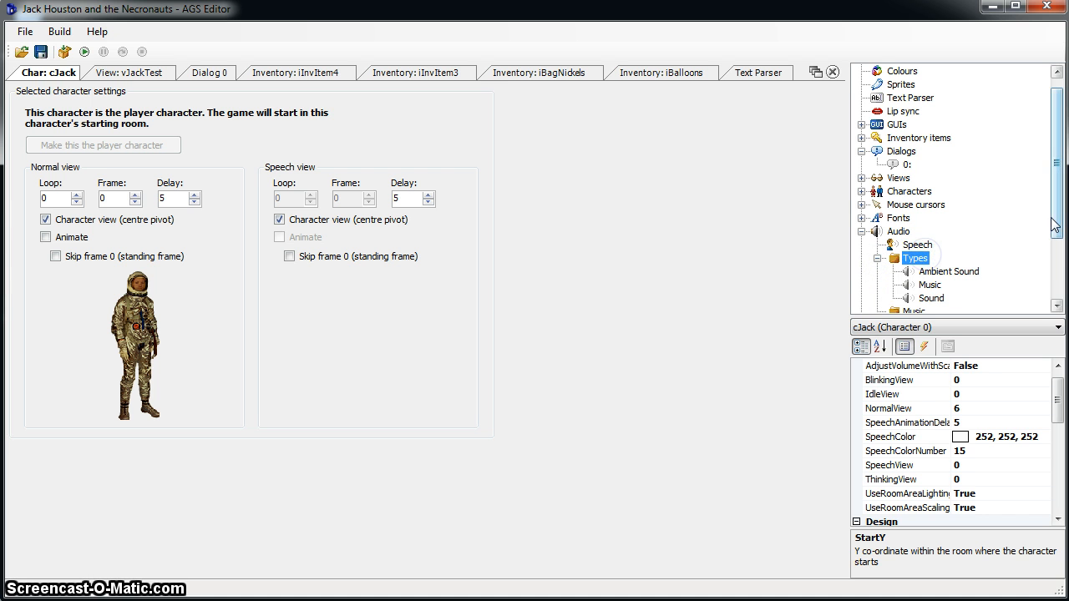
{"action": "left_click_drag", "start_coordinate": [1051, 219], "coordinate": [1051, 271]}
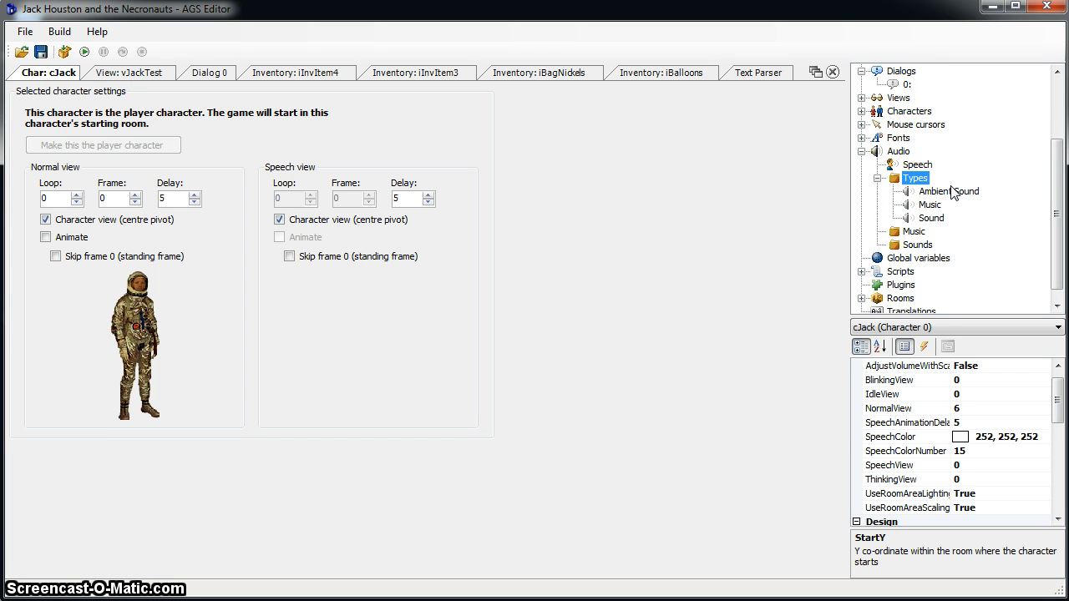
{"action": "left_click", "coordinate": [914, 232]}
{"action": "left_click", "coordinate": [917, 245]}
{"action": "left_click", "coordinate": [877, 178]}
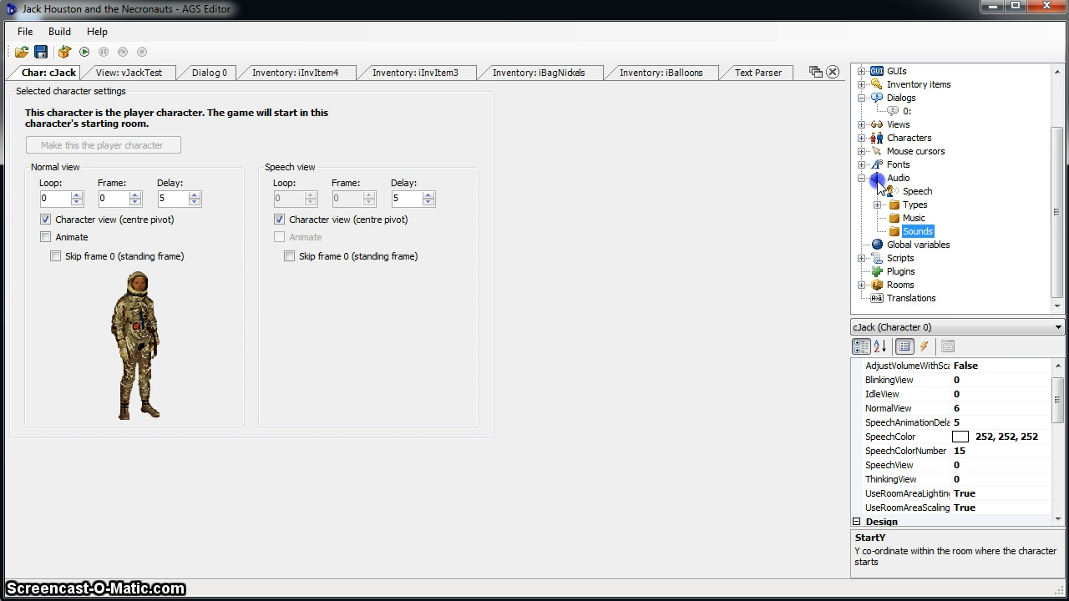
{"action": "left_click", "coordinate": [861, 178]}
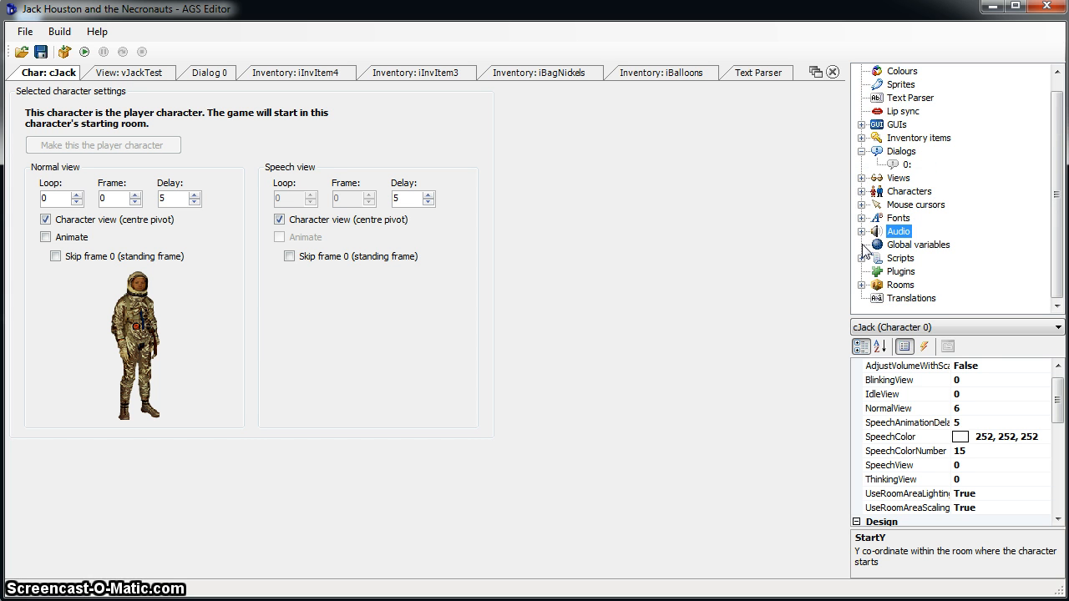
- Open the project's global variables and start a new variable named Money with the type bool
{"action": "left_click", "coordinate": [891, 246]}
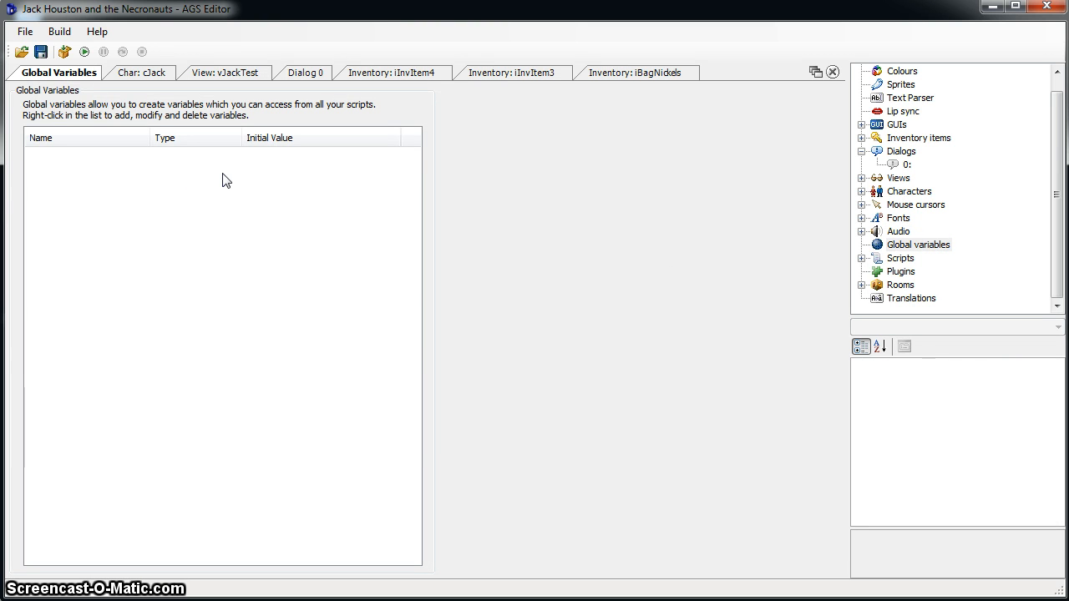
{"action": "left_click", "coordinate": [153, 193]}
{"action": "right_click", "coordinate": [114, 198]}
{"action": "left_click", "coordinate": [148, 212]}
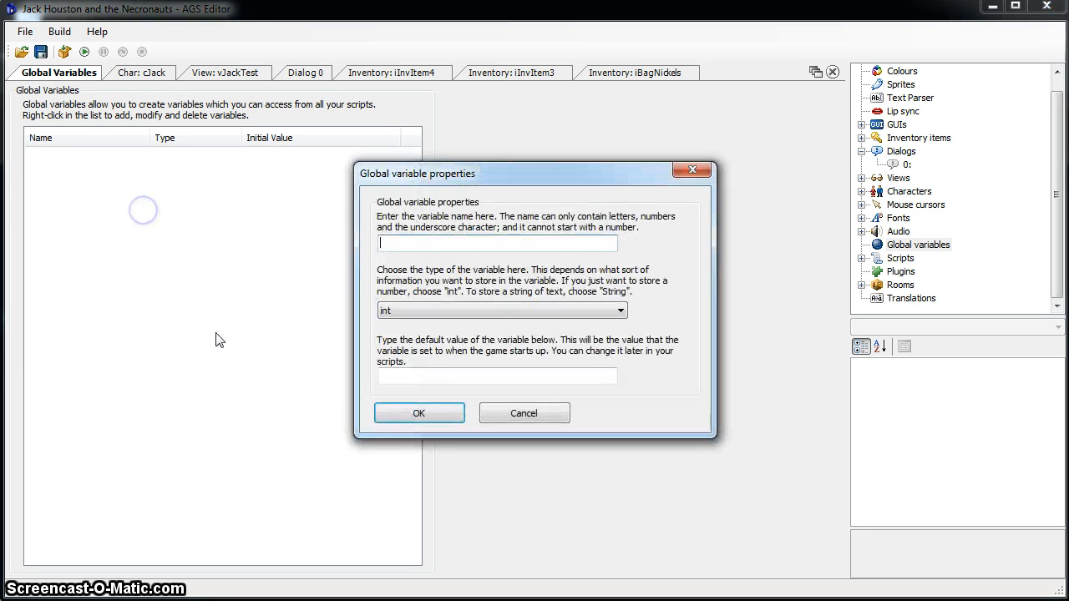
{"action": "left_click", "coordinate": [467, 241]}
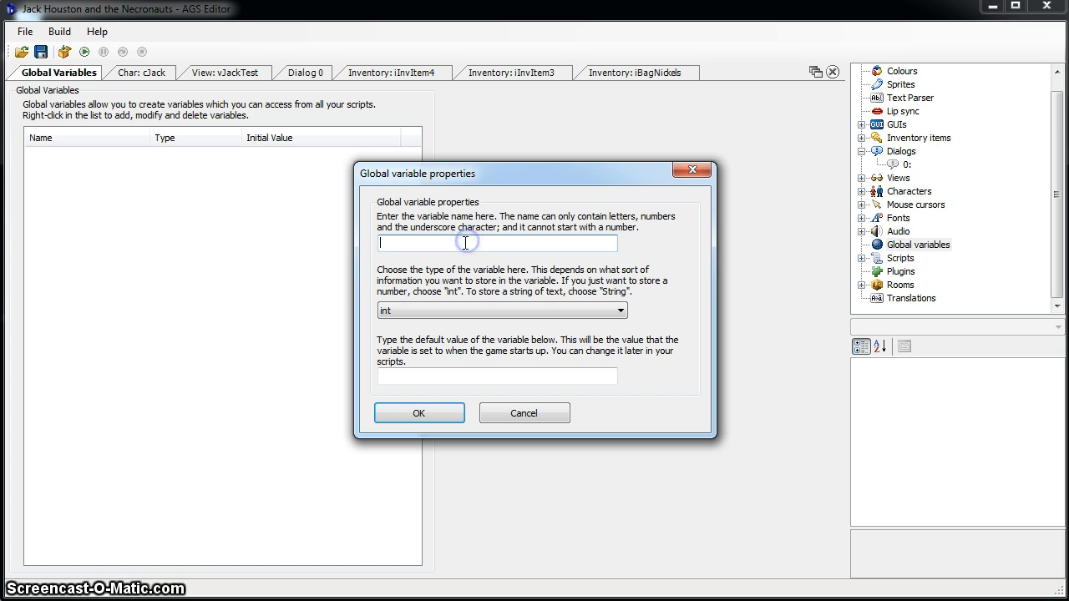
{"action": "left_click", "coordinate": [426, 312]}
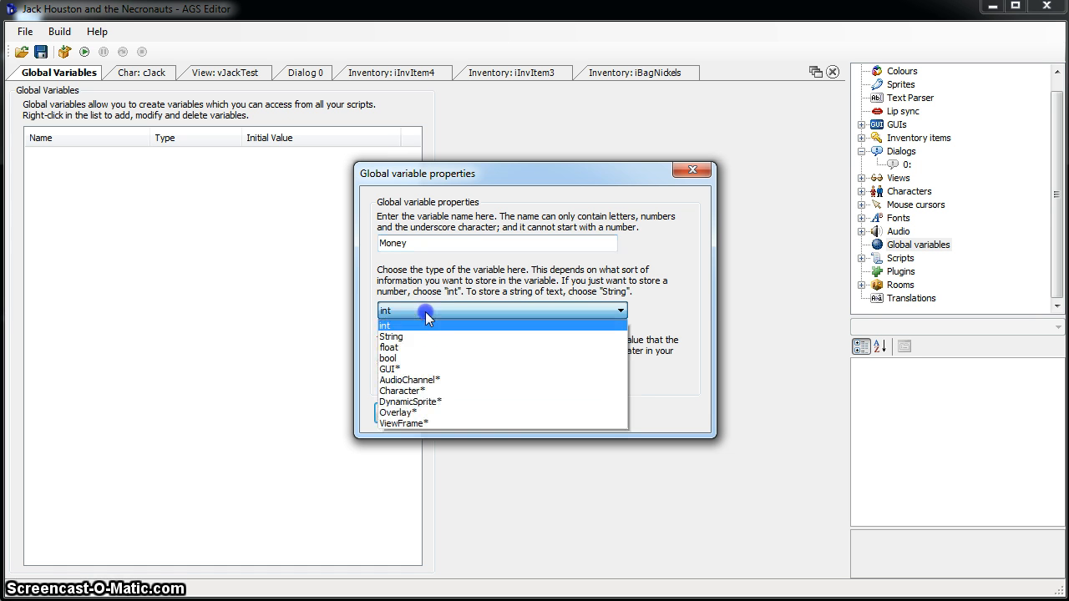
{"action": "left_click", "coordinate": [412, 359]}
- Rename the new variable selfDestruct, give it the default value false and add it to the global variables
{"action": "left_click_drag", "start_coordinate": [432, 242], "coordinate": [324, 251]}
{"action": "type", "text": "Self"}
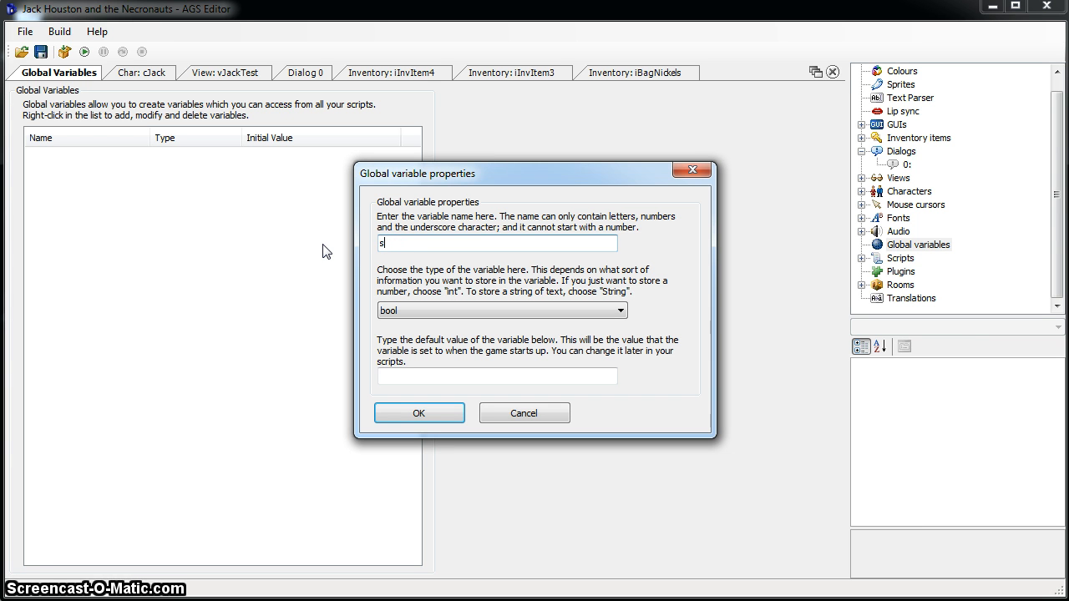
{"action": "type", "text": "v"}
{"action": "type", "text": "selfDestruct"}
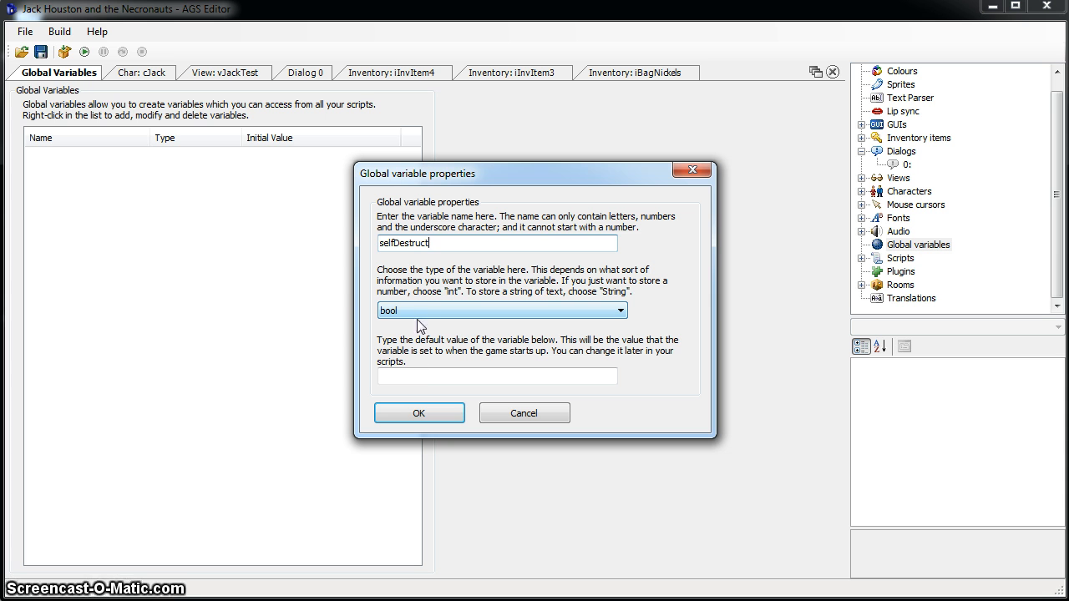
{"action": "left_click", "coordinate": [413, 371]}
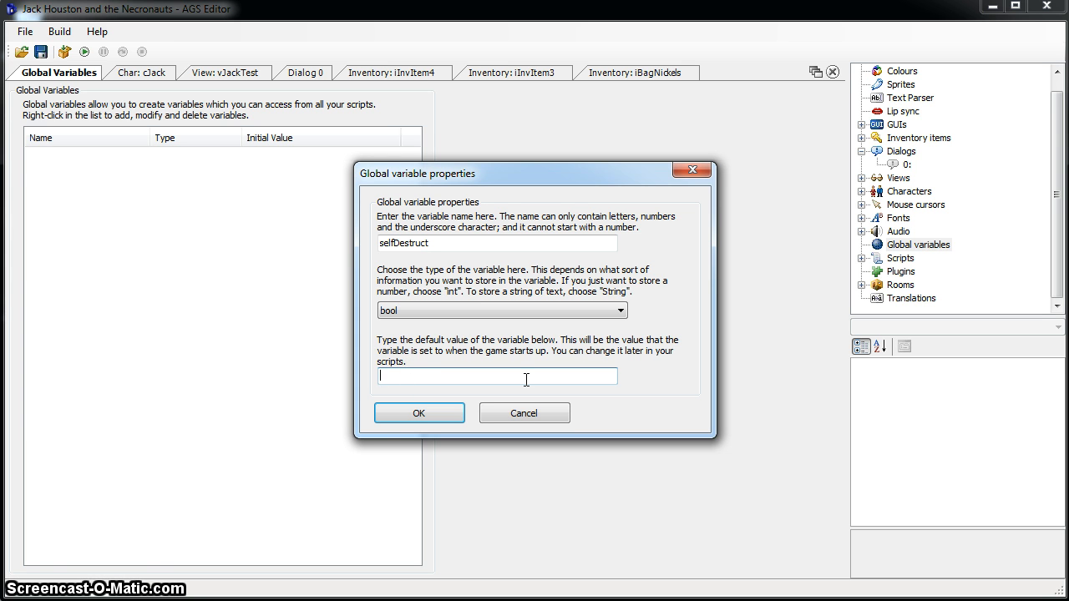
{"action": "type", "text": "false"}
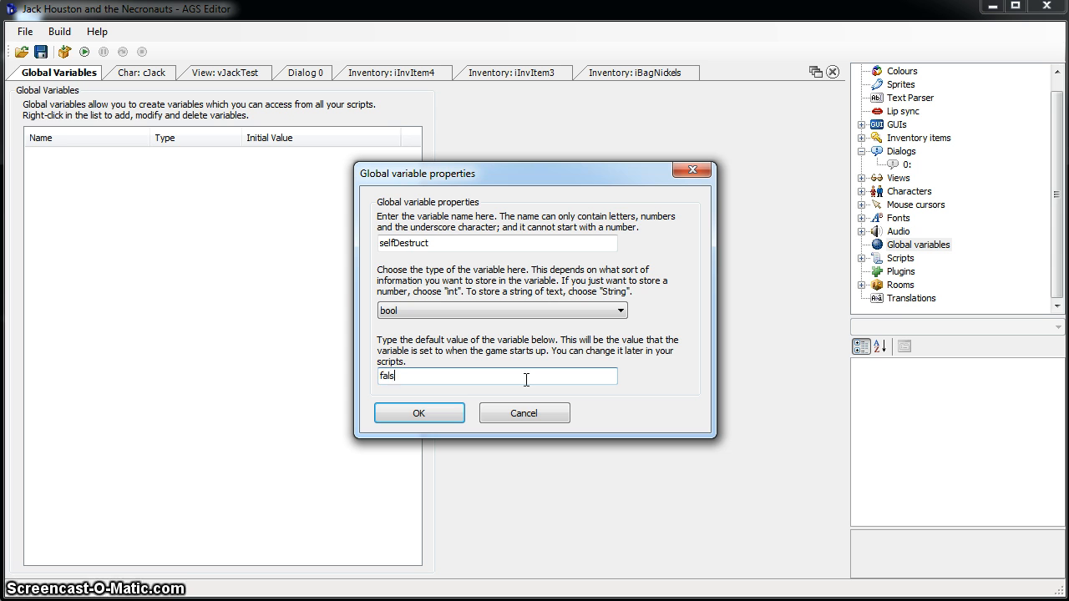
{"action": "left_click", "coordinate": [438, 412]}
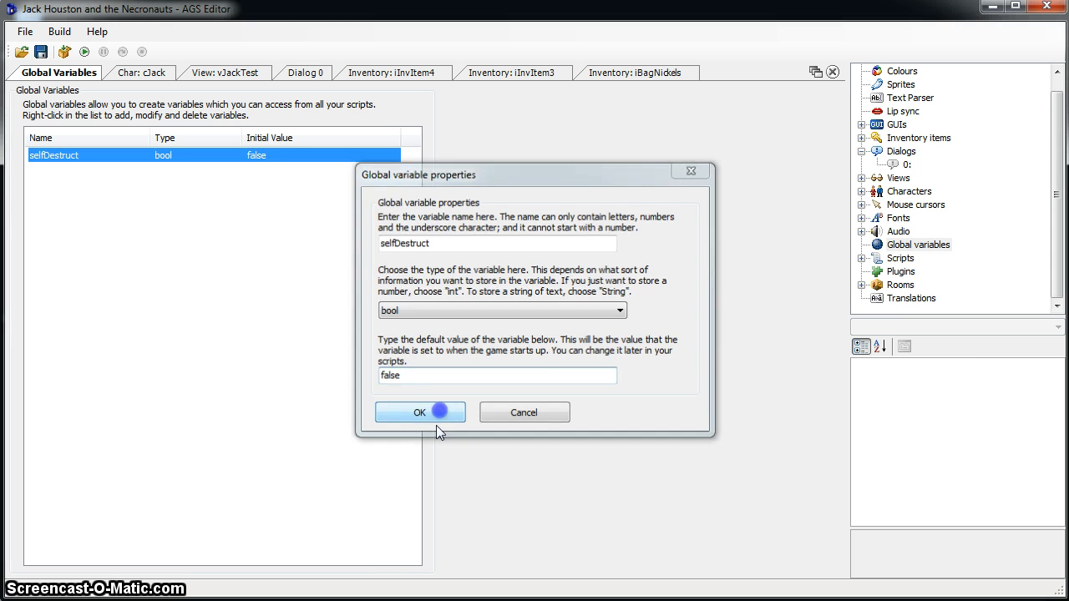
- Start another new global variable and set its type to bool
{"action": "left_click", "coordinate": [178, 181]}
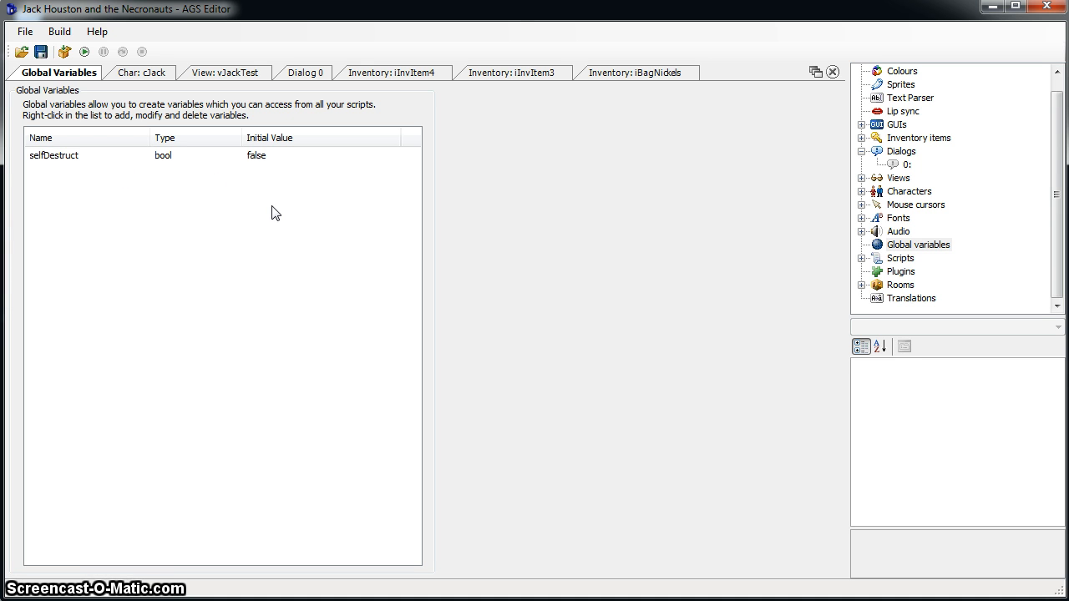
{"action": "right_click", "coordinate": [72, 170]}
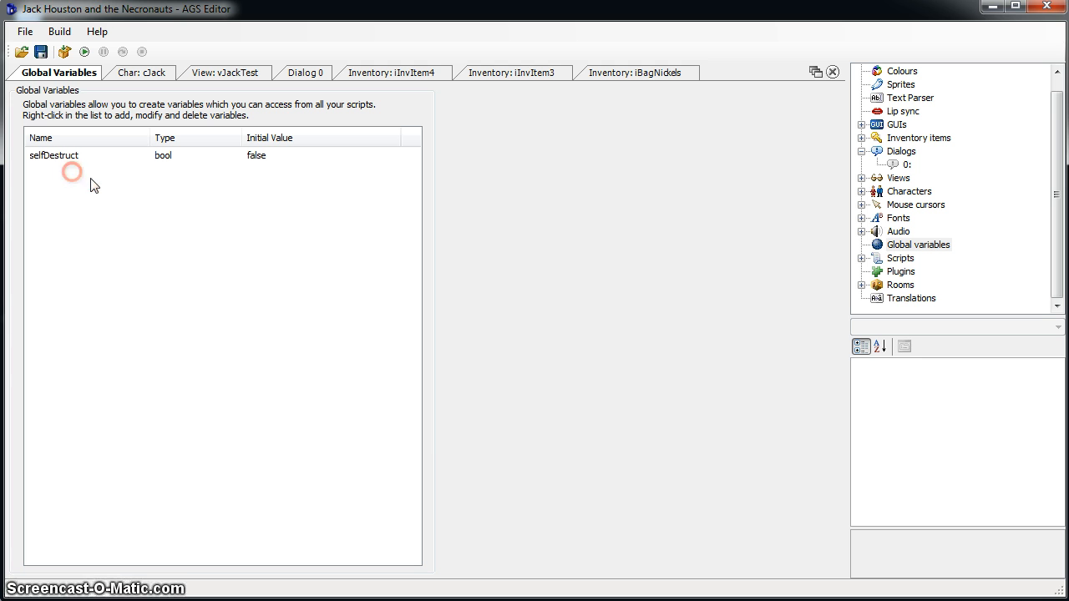
{"action": "left_click", "coordinate": [91, 176]}
{"action": "left_click", "coordinate": [490, 310]}
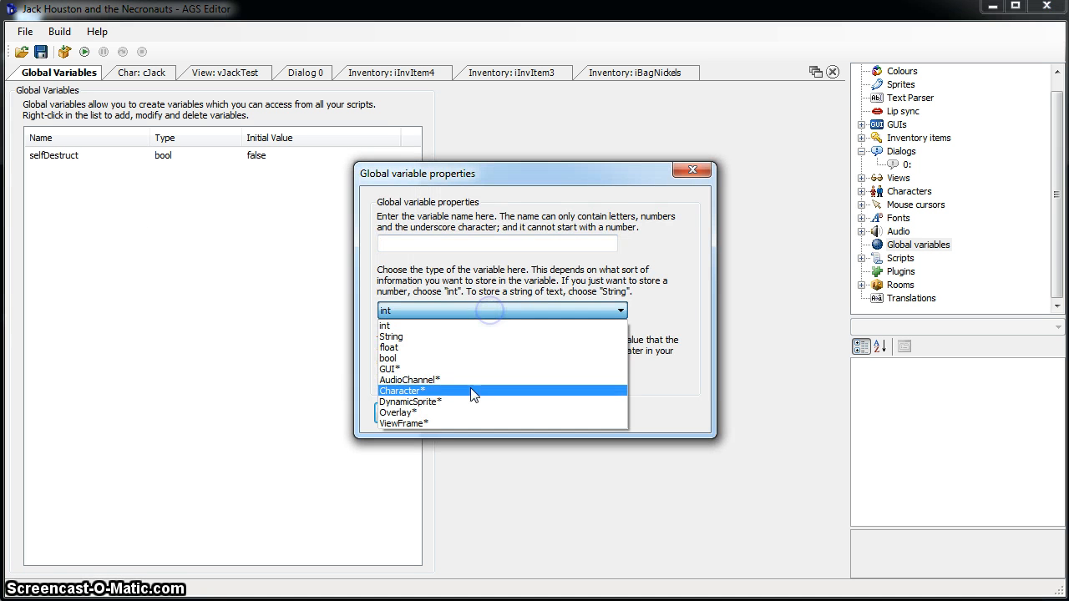
{"action": "left_click", "coordinate": [439, 357]}
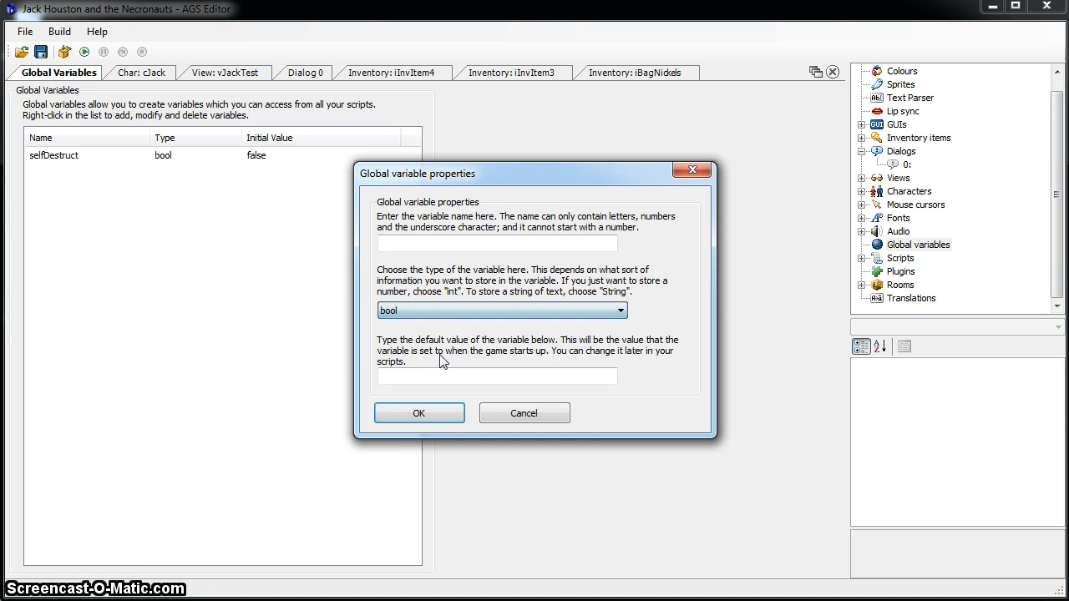
- Name the new variable puzzle72Solved, give it the default value false and add it to the global variables
{"action": "left_click", "coordinate": [424, 242]}
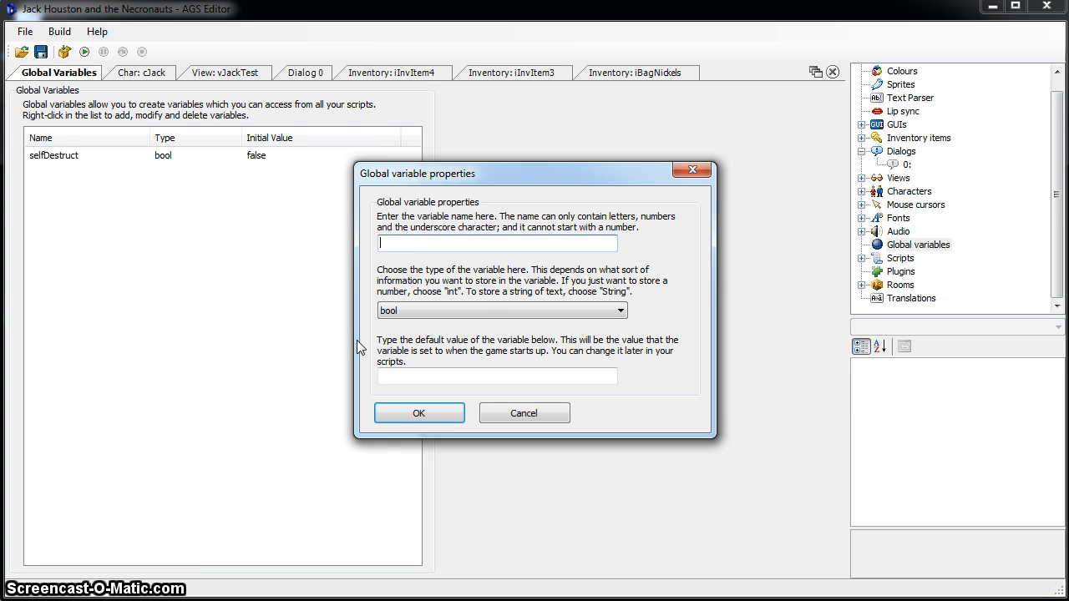
{"action": "type", "text": "puzzle"}
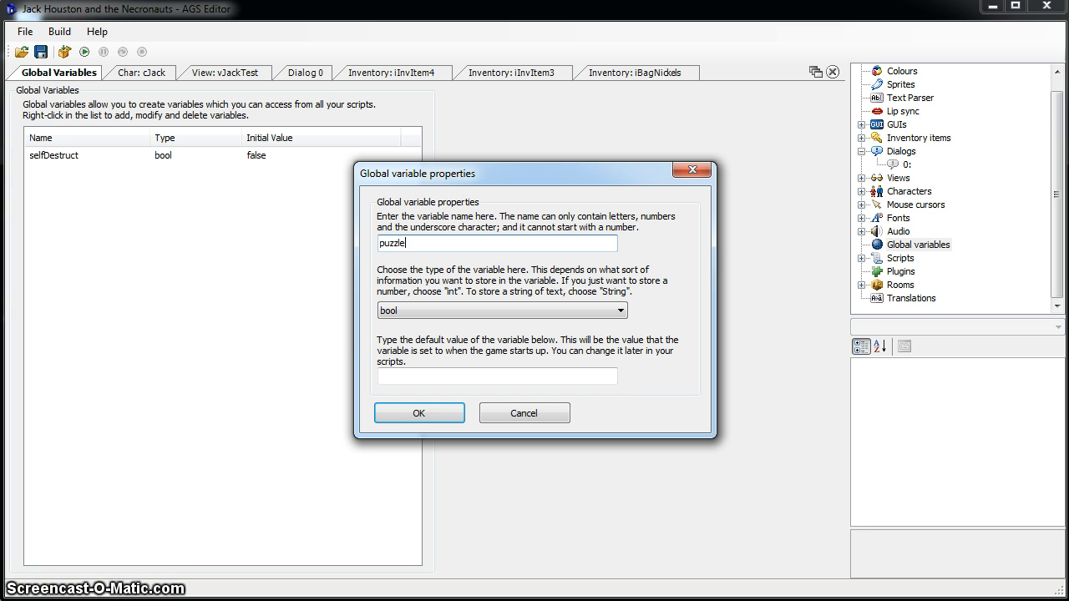
{"action": "type", "text": "BlahSolved"}
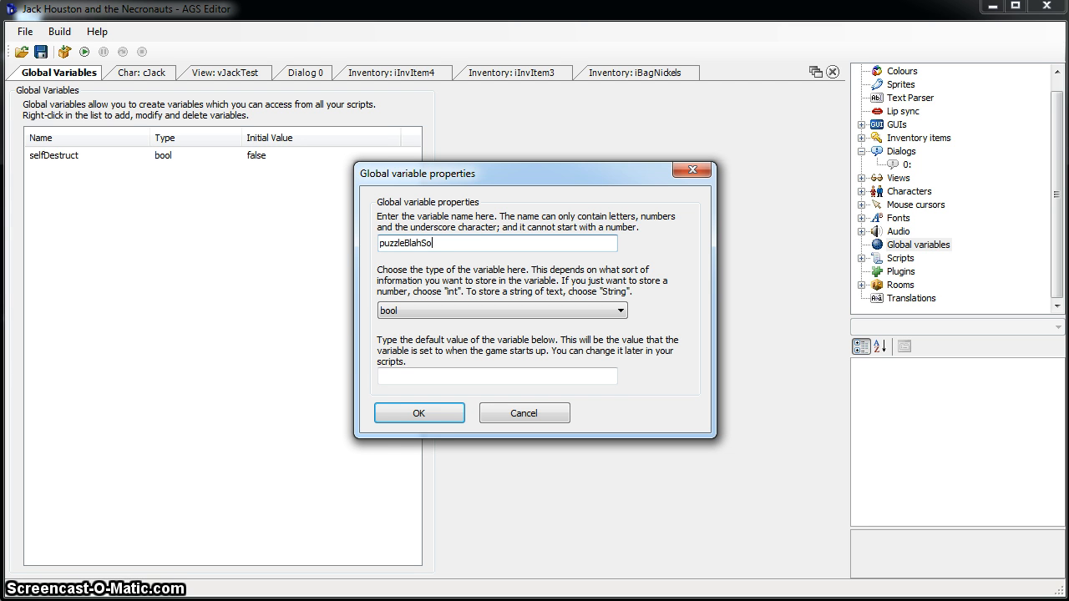
{"action": "key", "text": "BackSpace"}
{"action": "key", "text": "BackSpace"}
{"action": "key", "text": "BackSpace"}
{"action": "key", "text": "BackSpace"}
{"action": "key", "text": "BackSpace"}
{"action": "type", "text": "72"}
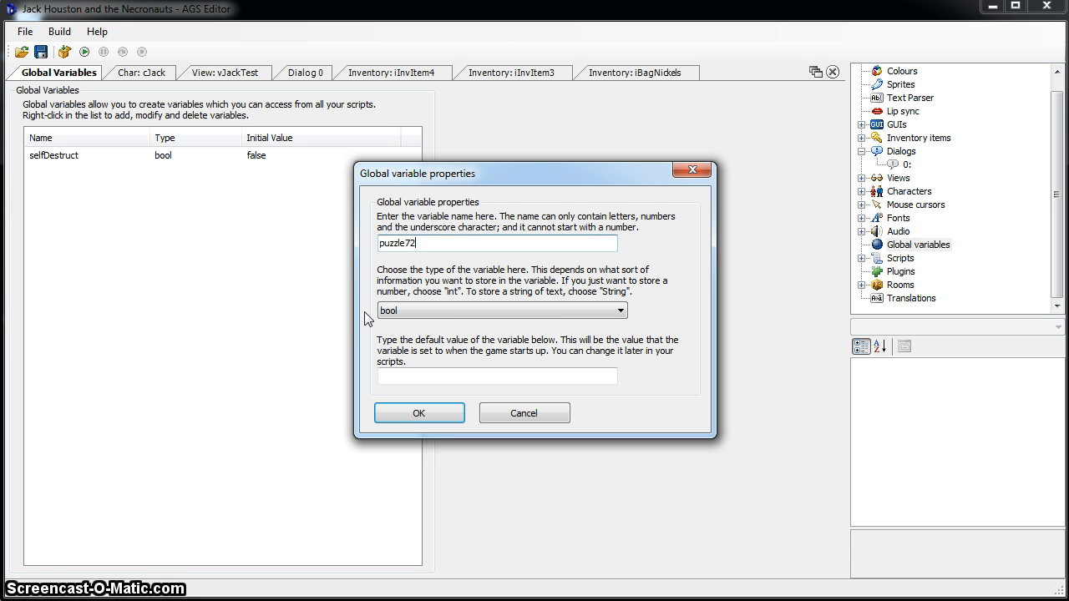
{"action": "type", "text": "Solved"}
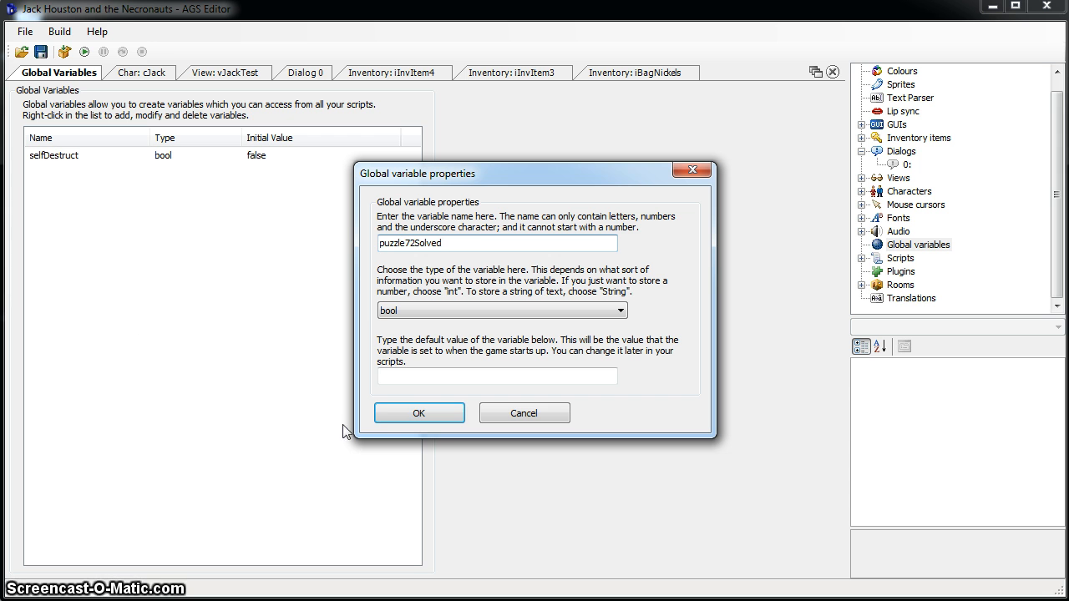
{"action": "left_click", "coordinate": [402, 377]}
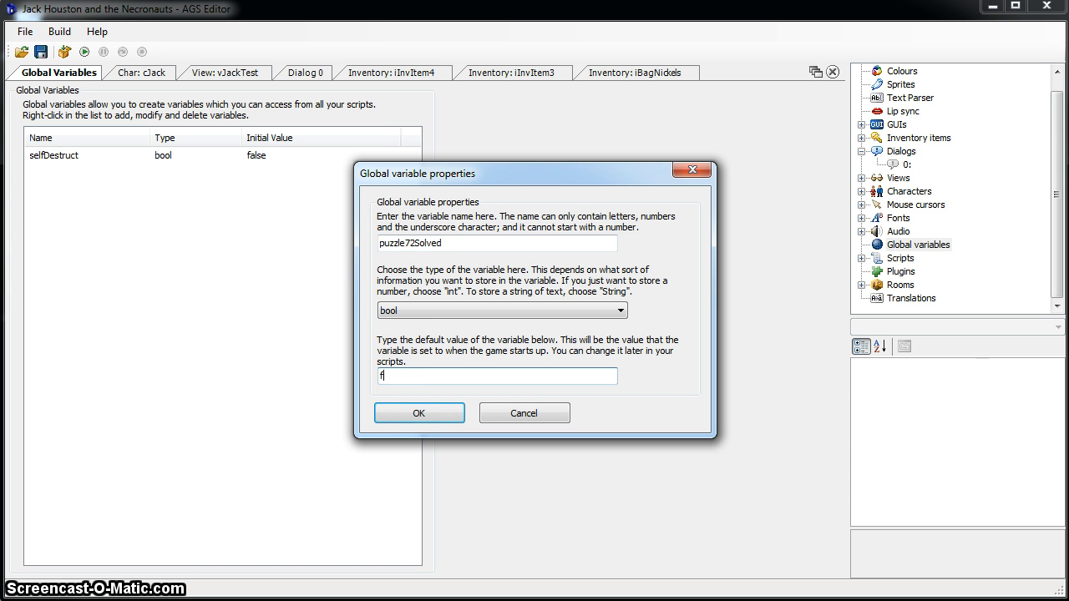
{"action": "left_click", "coordinate": [398, 413]}
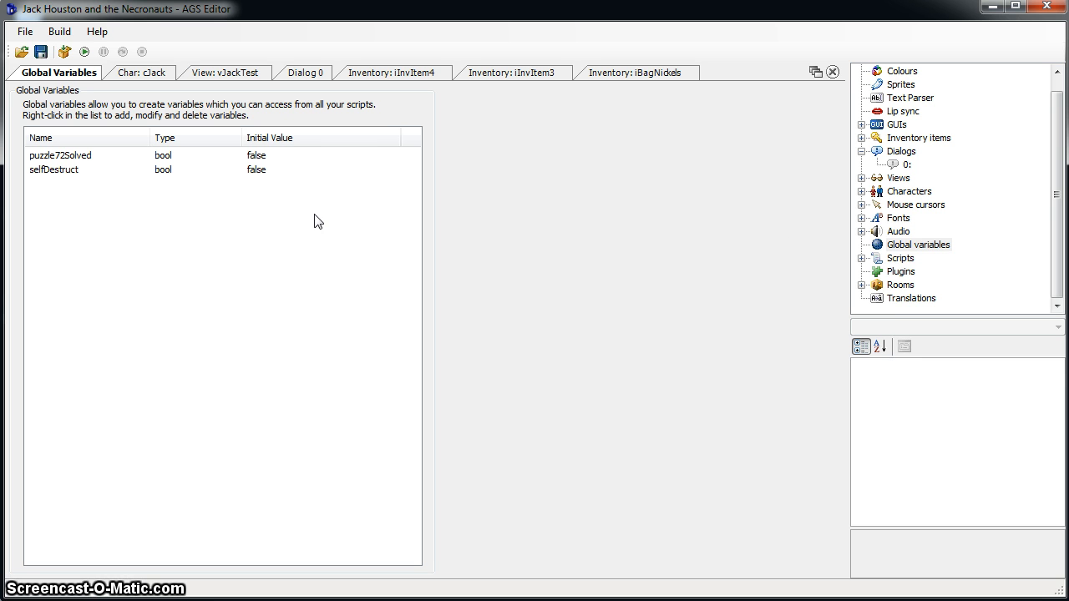
- Expand the project's scripts and open GlobalScript.asc
{"action": "left_click", "coordinate": [939, 246]}
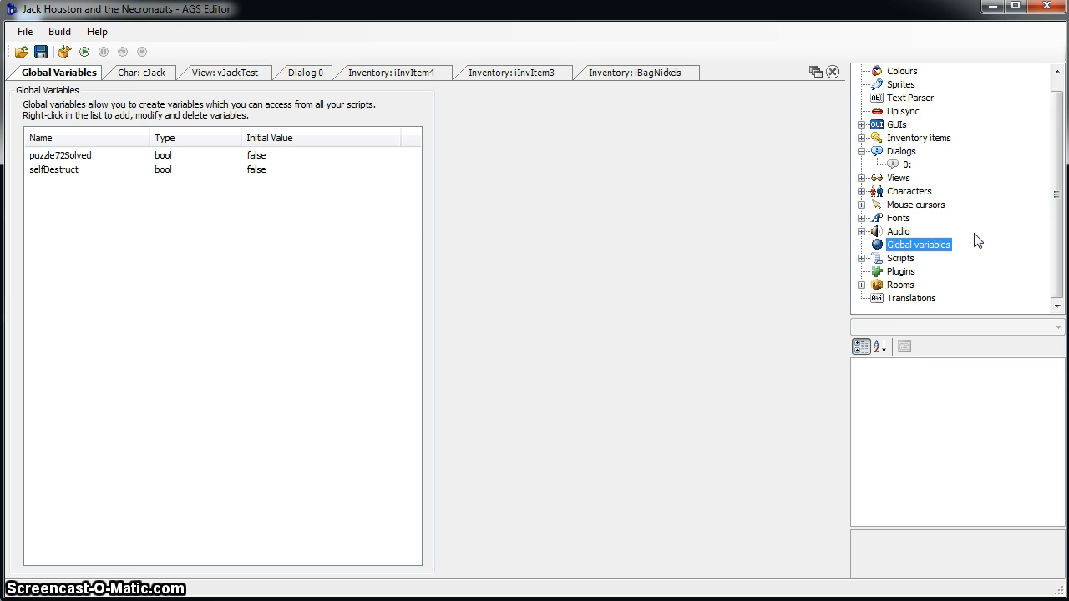
{"action": "left_click", "coordinate": [913, 270]}
{"action": "left_click", "coordinate": [899, 258]}
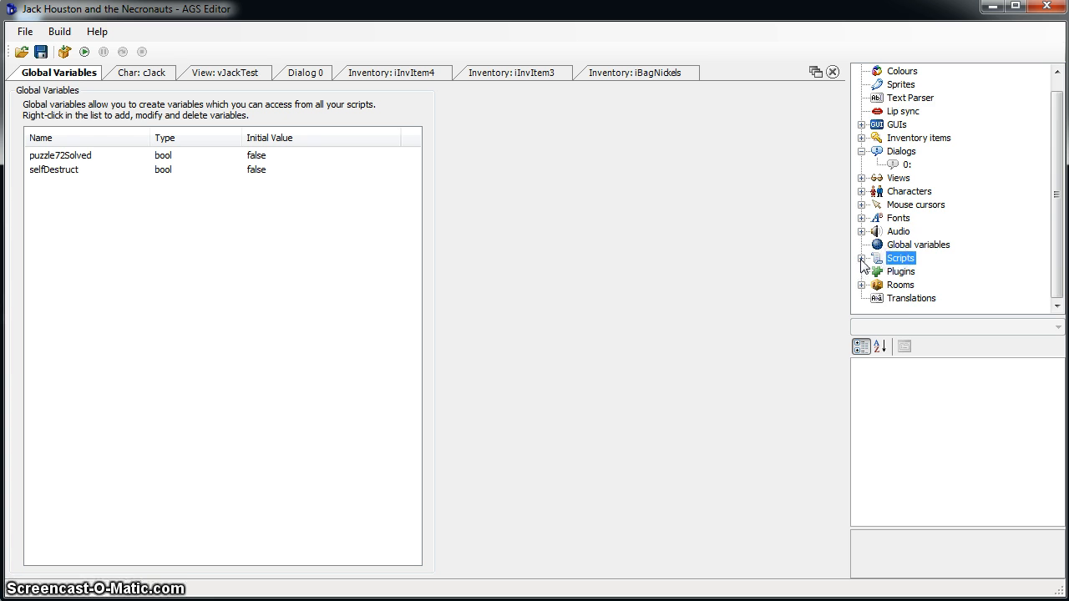
{"action": "left_click", "coordinate": [862, 259]}
{"action": "scroll", "coordinate": [932, 242], "scroll_direction": "down", "scroll_amount": 1}
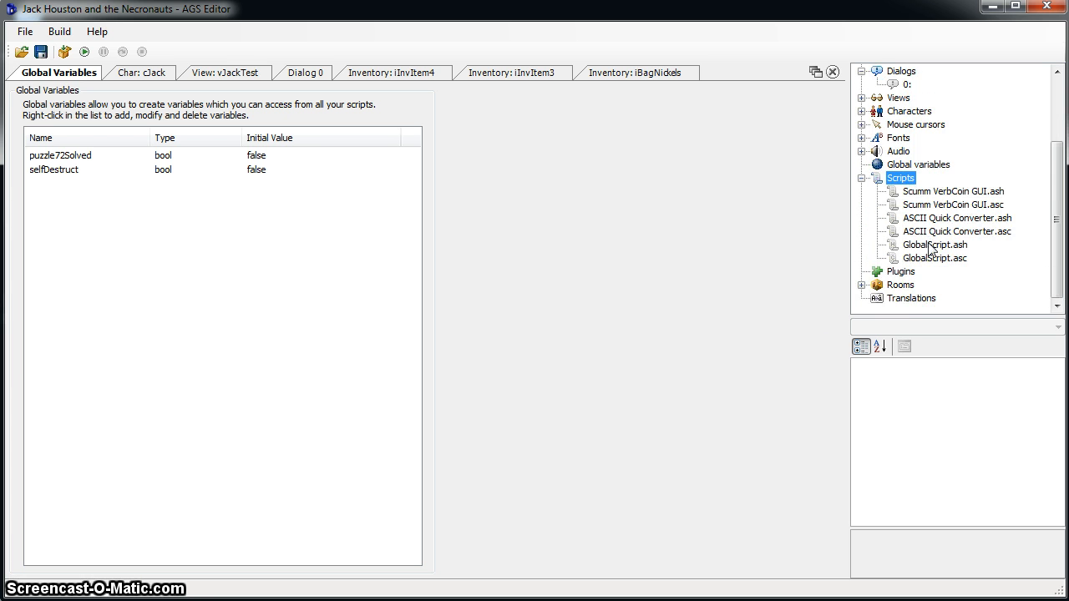
{"action": "left_click", "coordinate": [932, 246]}
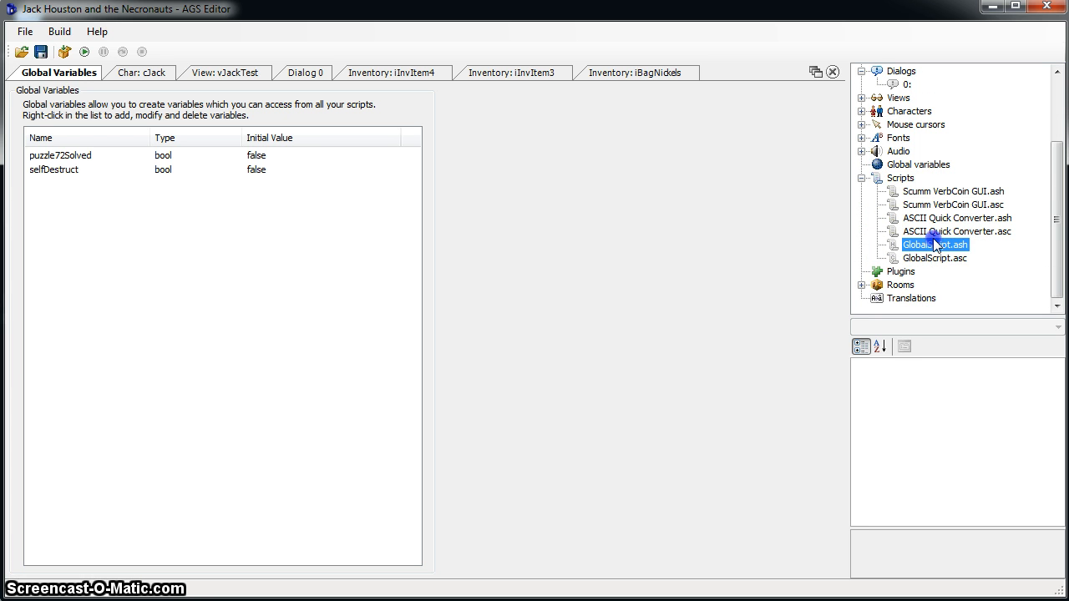
{"action": "left_click", "coordinate": [932, 259]}
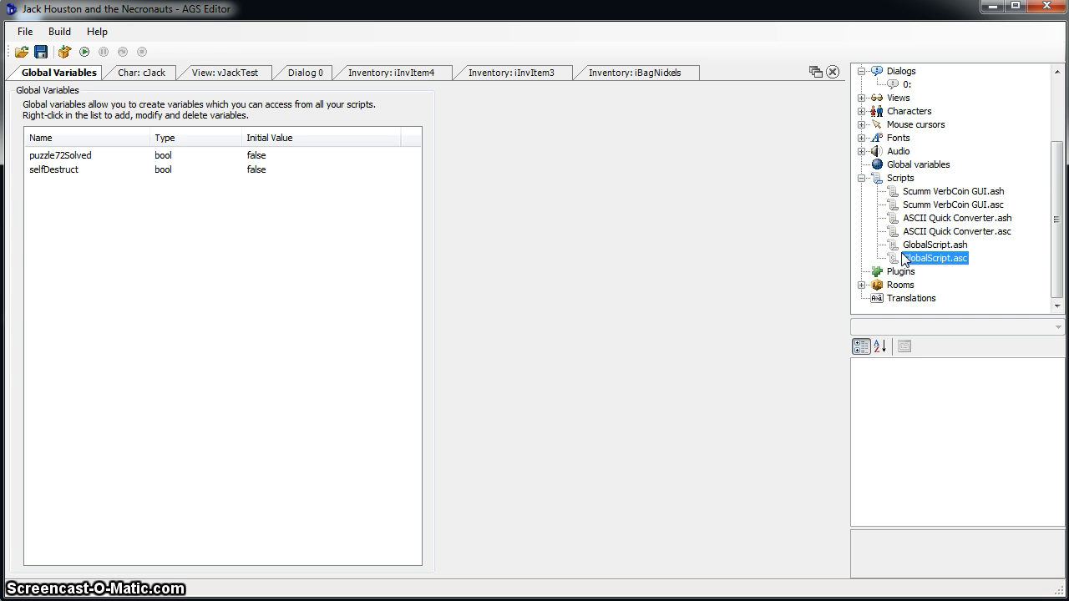
{"action": "double_click", "coordinate": [899, 258]}
- Look through GlobalScript.asc down to the iBalloons and iBagNickels functions, and collapse the scripts section
{"action": "scroll", "coordinate": [222, 261], "scroll_direction": "down", "scroll_amount": 5}
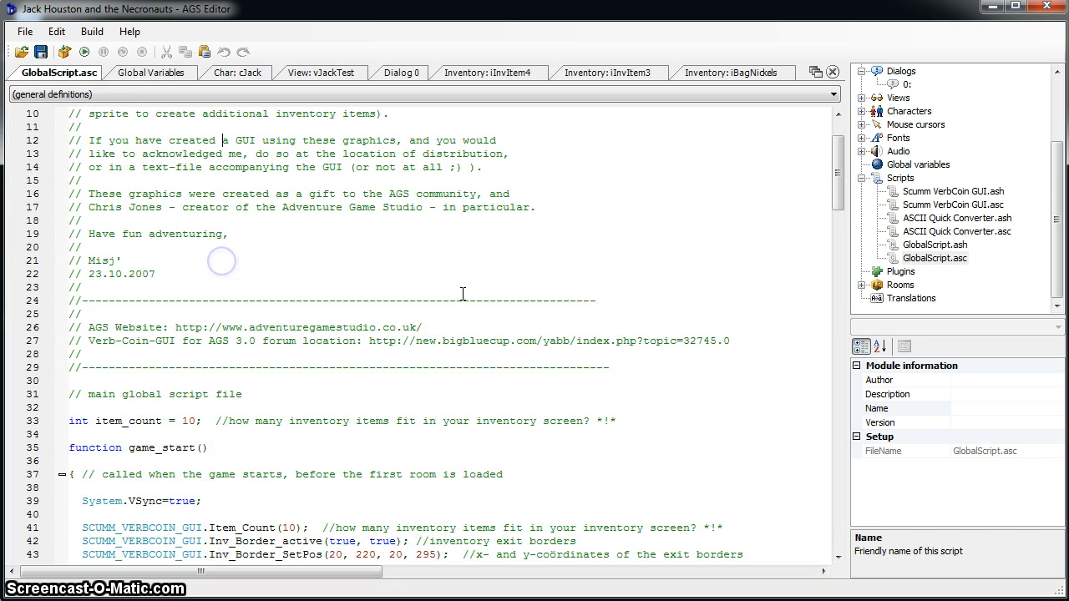
{"action": "left_click_drag", "start_coordinate": [833, 220], "coordinate": [830, 121]}
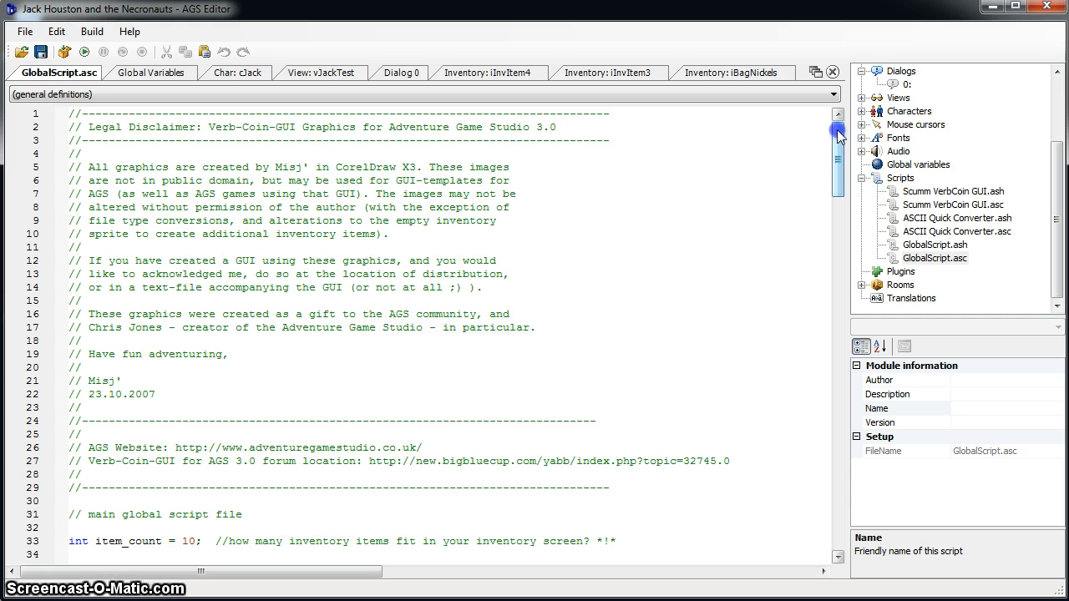
{"action": "left_click_drag", "start_coordinate": [840, 144], "coordinate": [675, 410]}
{"action": "left_click", "coordinate": [675, 410]}
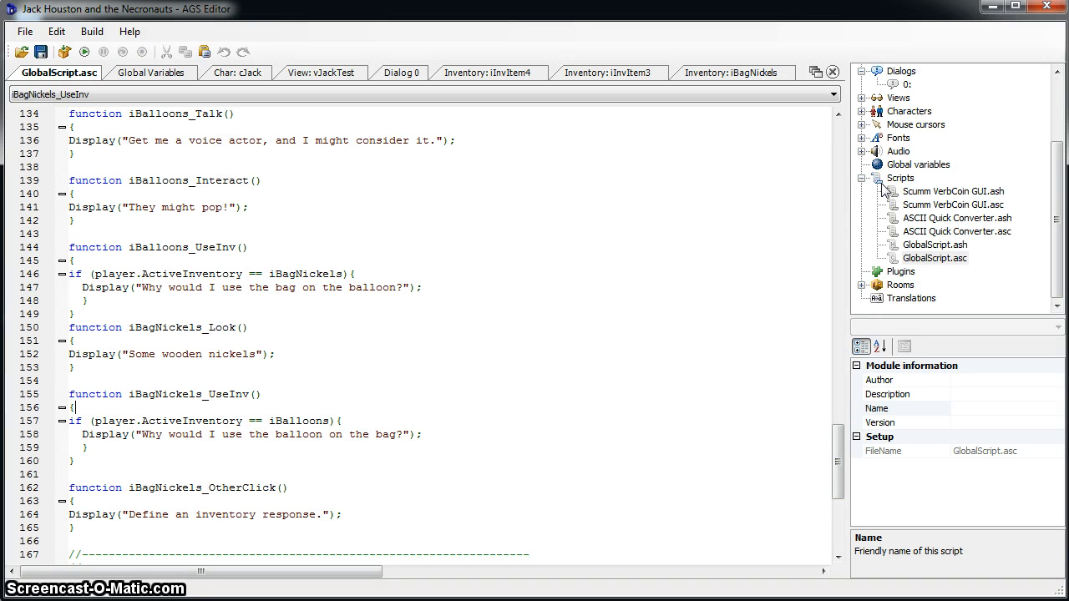
{"action": "left_click", "coordinate": [862, 178]}
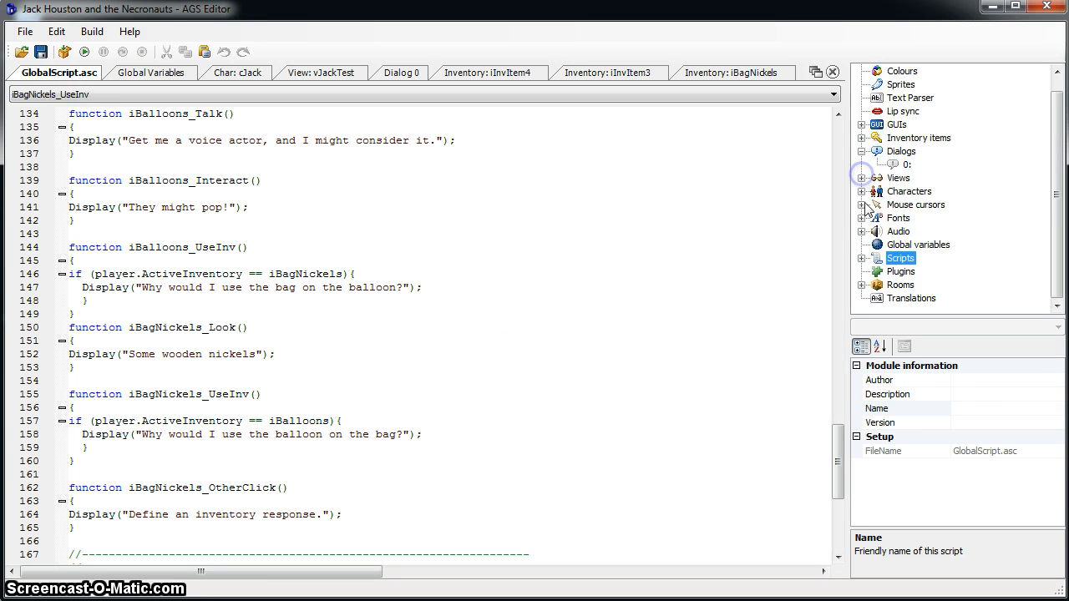
- Select the project's Plugins section
{"action": "left_click", "coordinate": [1056, 306]}
{"action": "left_click", "coordinate": [877, 274]}
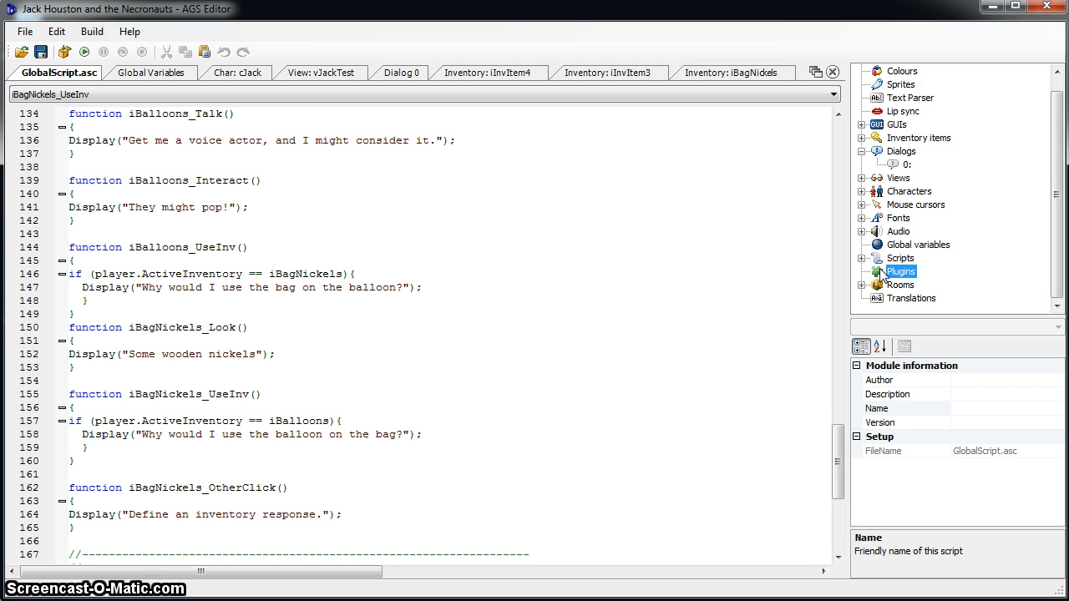
{"action": "left_click", "coordinate": [498, 277]}
{"action": "left_click", "coordinate": [338, 393]}
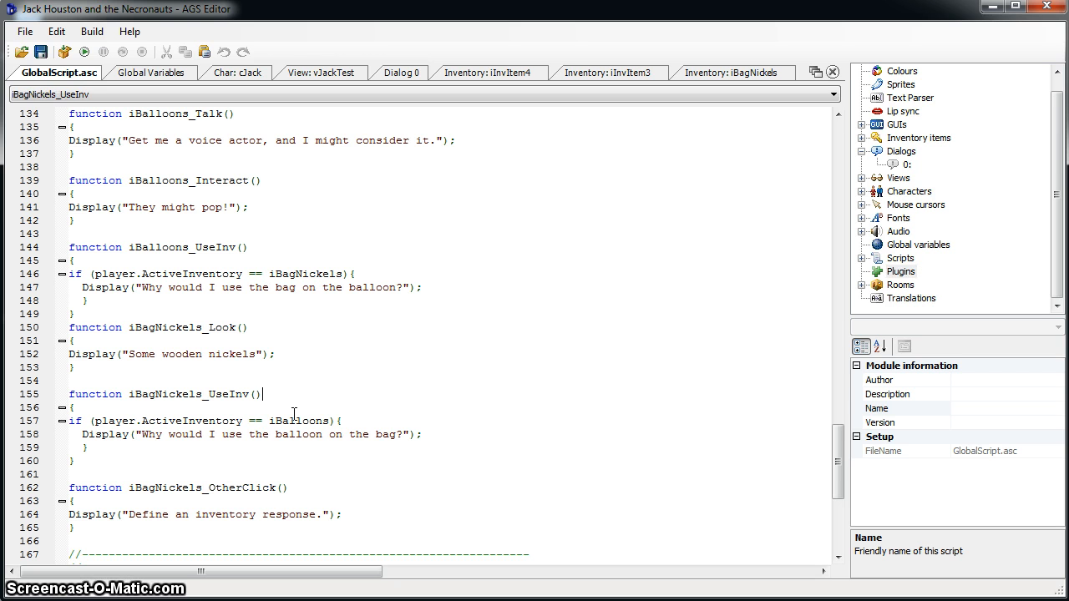
{"action": "left_click", "coordinate": [877, 269]}
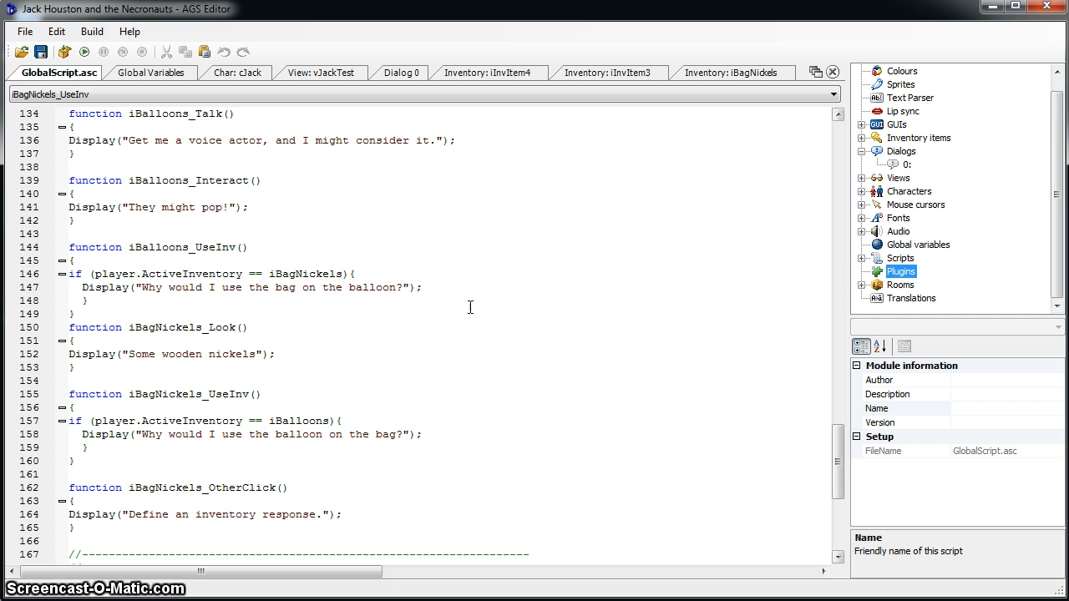
- Expand the Rooms section and create a new blank room with room number 4
{"action": "left_click", "coordinate": [889, 285]}
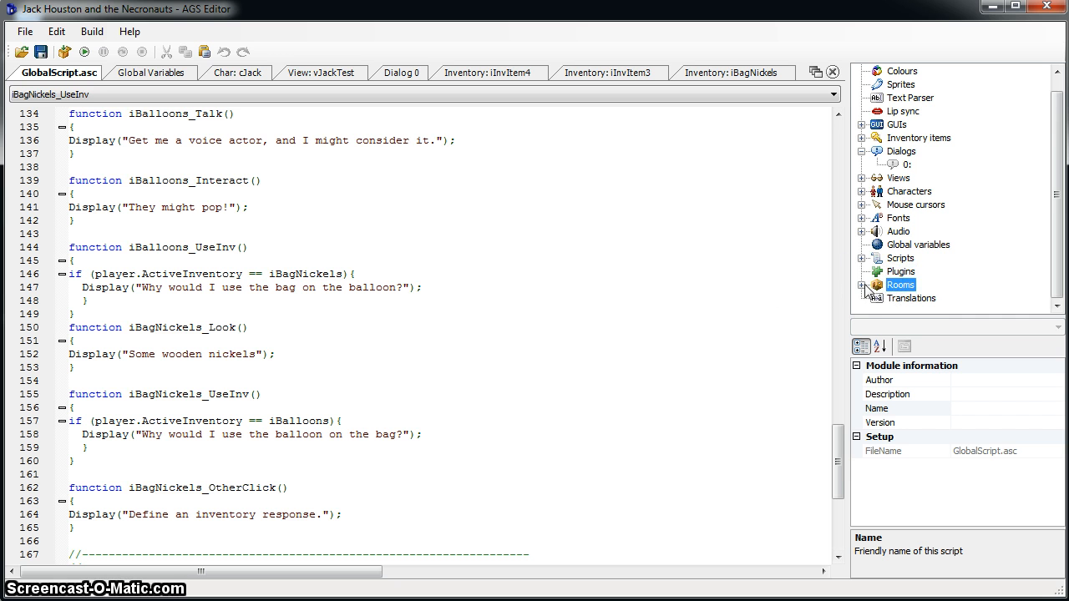
{"action": "left_click", "coordinate": [862, 286]}
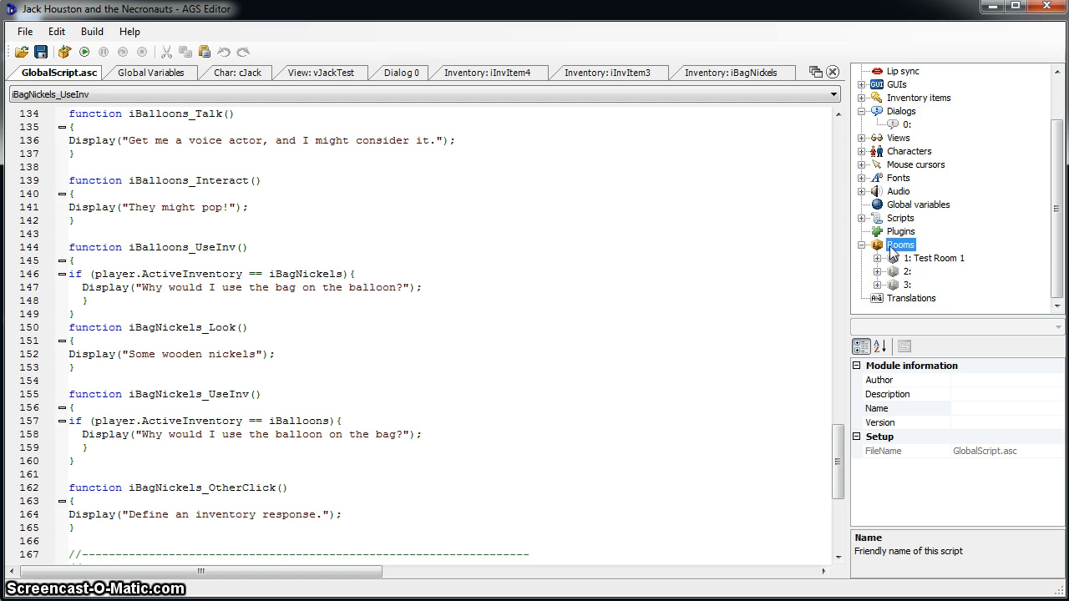
{"action": "right_click", "coordinate": [892, 250]}
{"action": "left_click", "coordinate": [912, 258]}
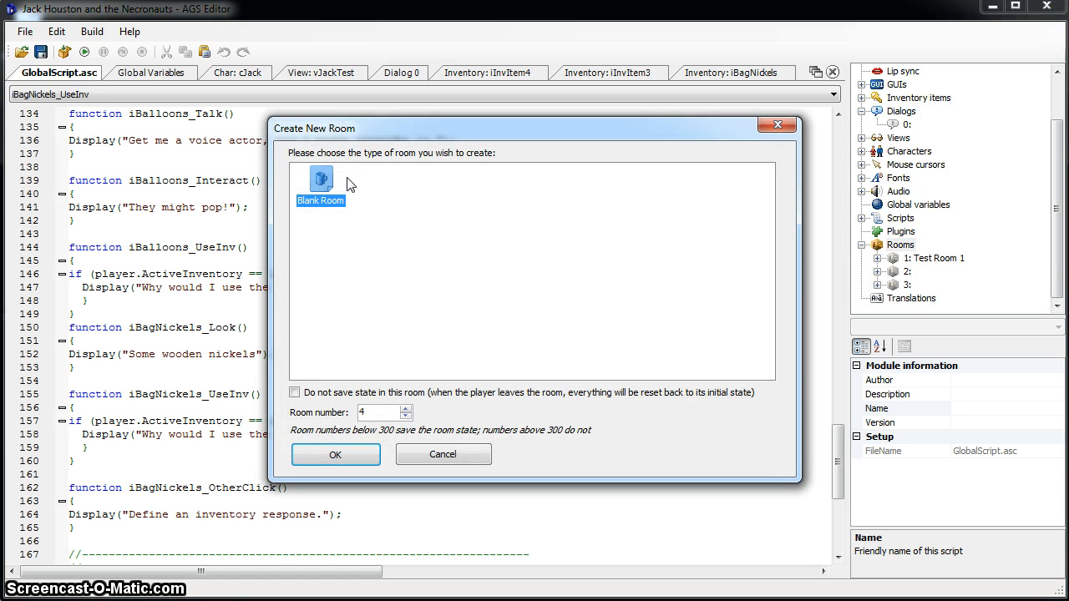
{"action": "left_click", "coordinate": [338, 451]}
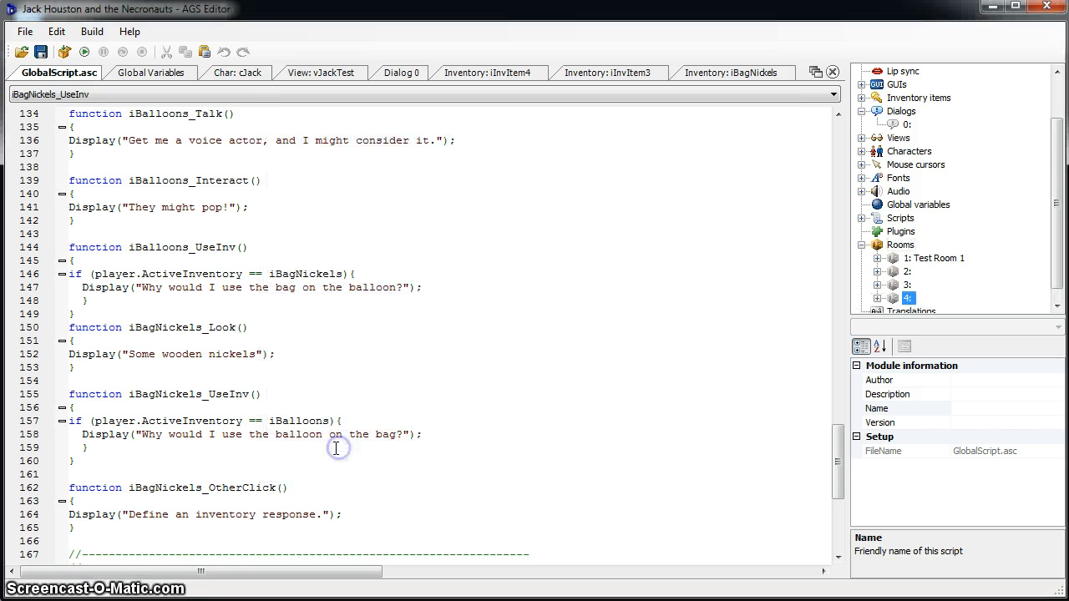
- Open room 4's script, return to its room editor and review which room elements it can show
{"action": "double_click", "coordinate": [893, 298]}
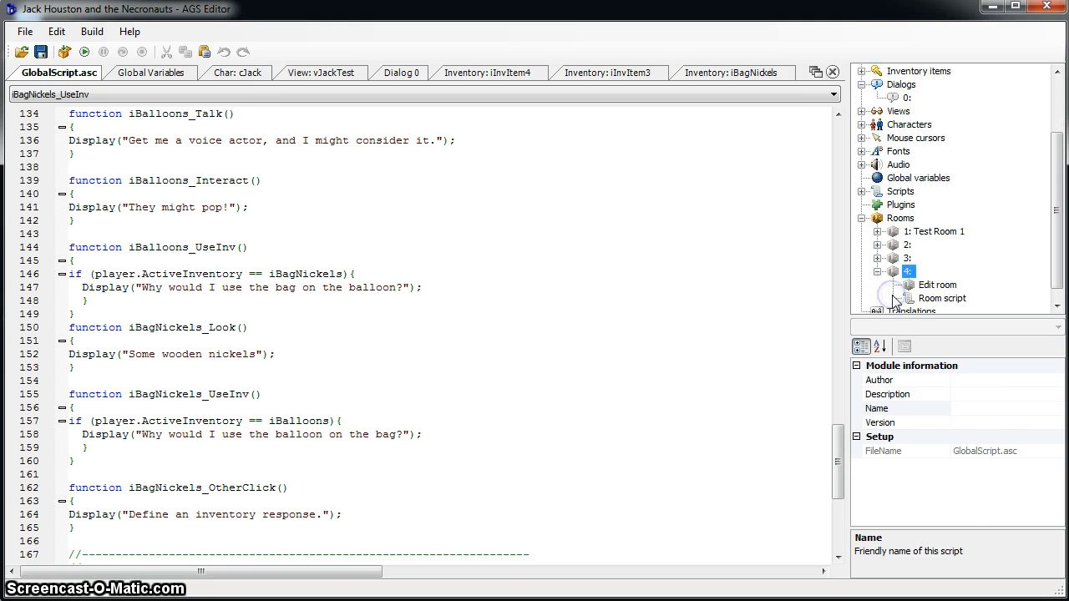
{"action": "double_click", "coordinate": [928, 285]}
{"action": "double_click", "coordinate": [946, 302]}
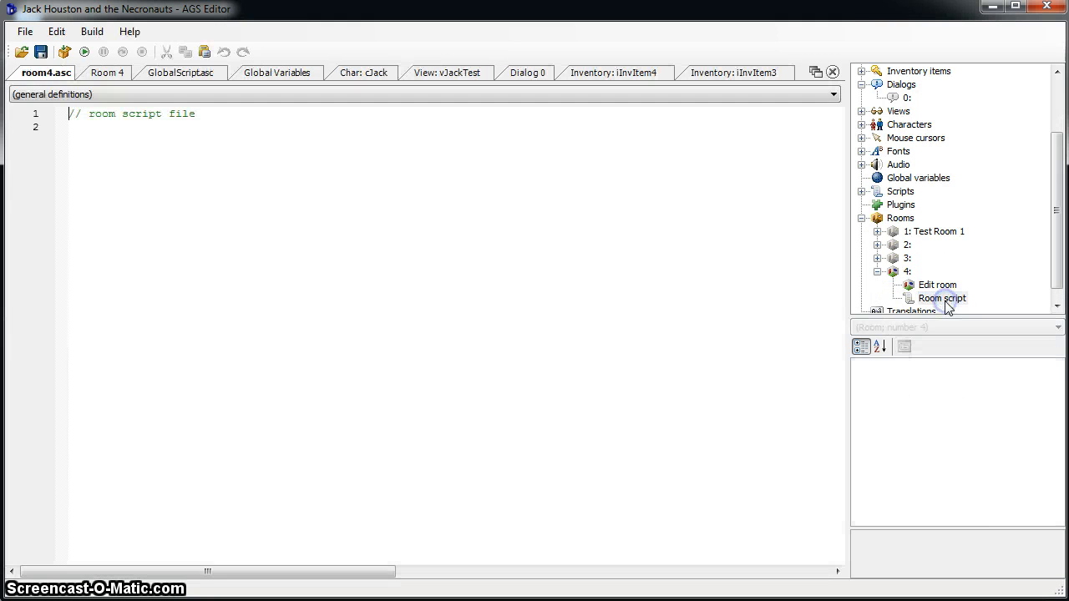
{"action": "left_click", "coordinate": [923, 286]}
{"action": "double_click", "coordinate": [923, 286]}
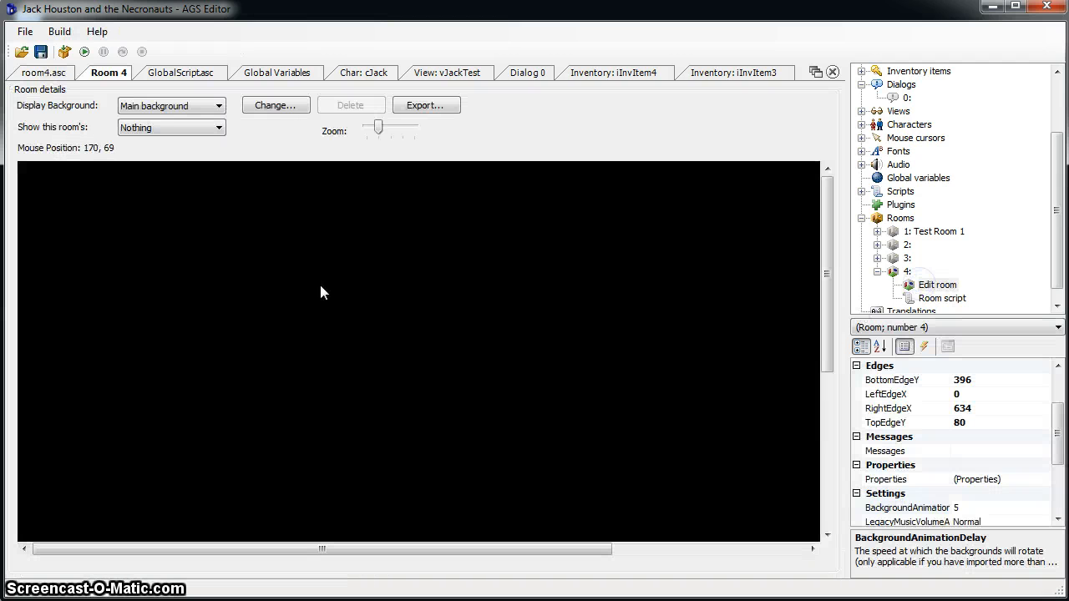
{"action": "left_click", "coordinate": [169, 126]}
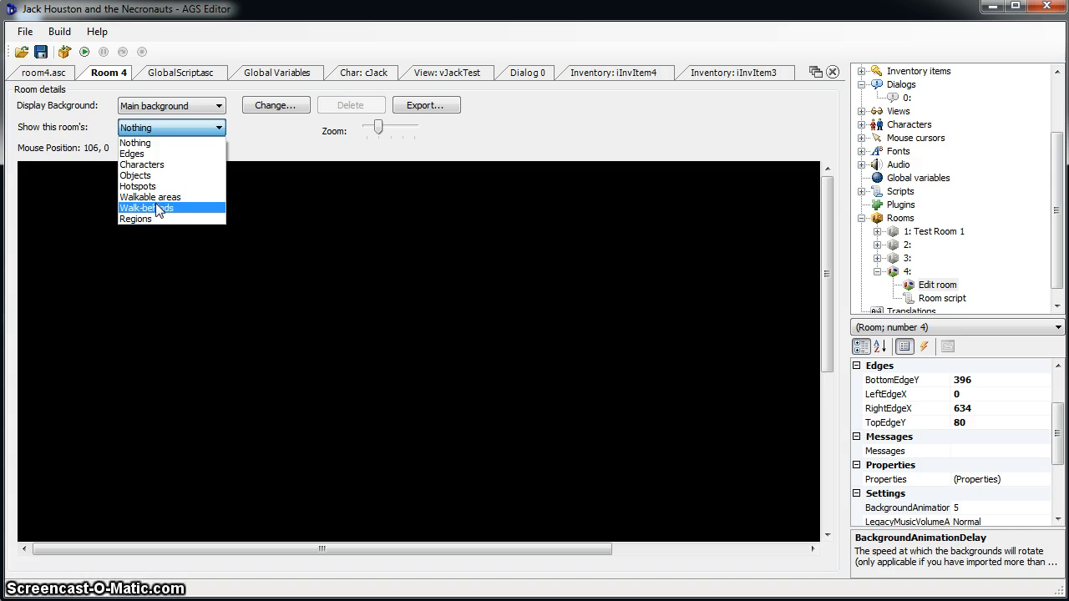
{"action": "left_click", "coordinate": [263, 141]}
- Import bg.bmp as room 4's main background, accepting the different size and the clearing of existing areas
{"action": "left_click", "coordinate": [288, 106]}
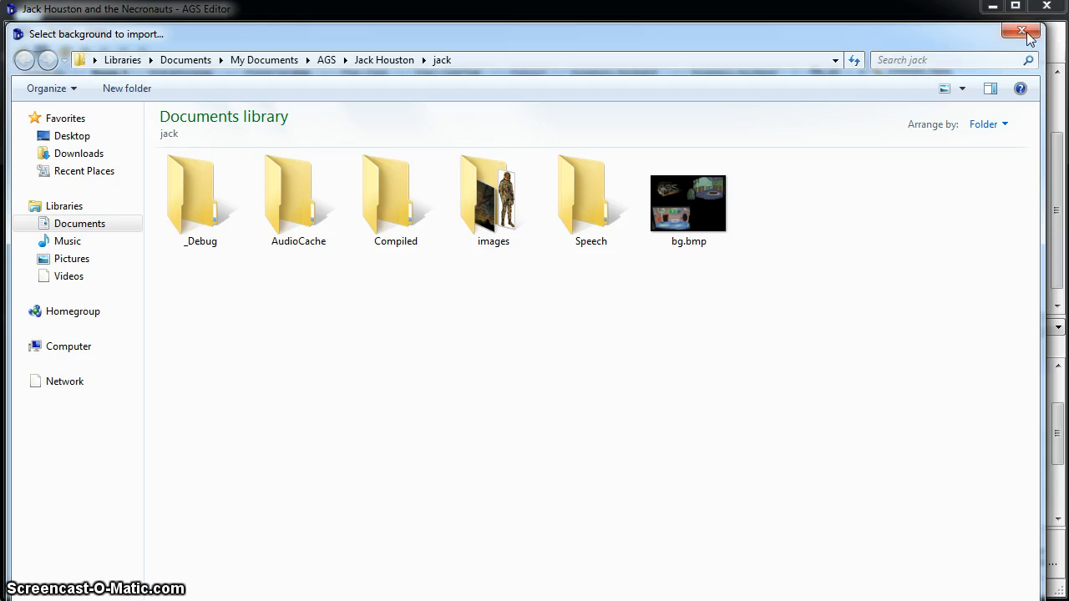
{"action": "left_click", "coordinate": [1012, 38]}
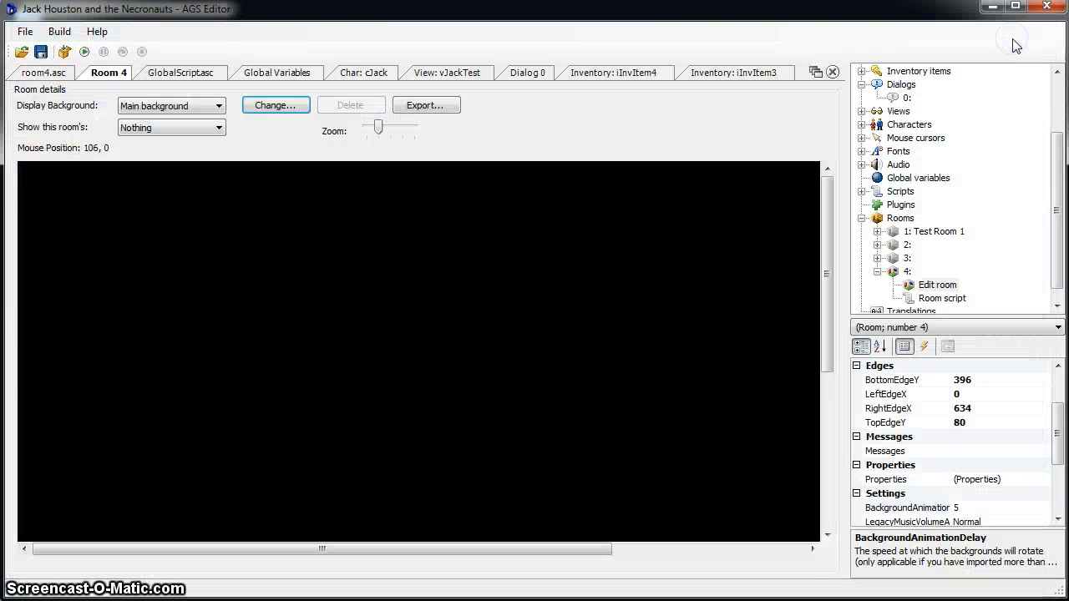
{"action": "left_click", "coordinate": [249, 109]}
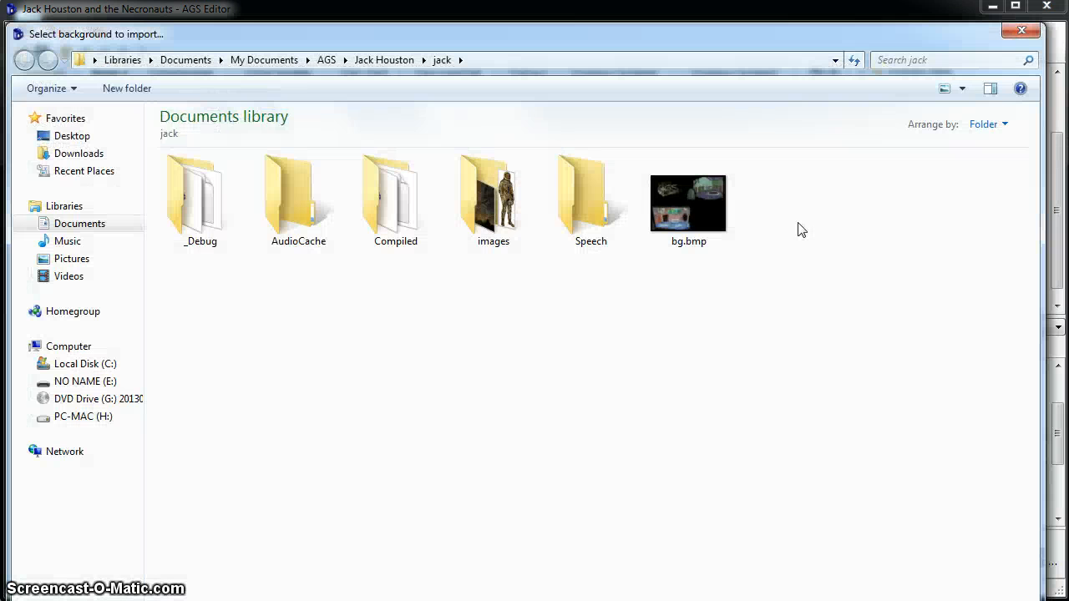
{"action": "double_click", "coordinate": [693, 217]}
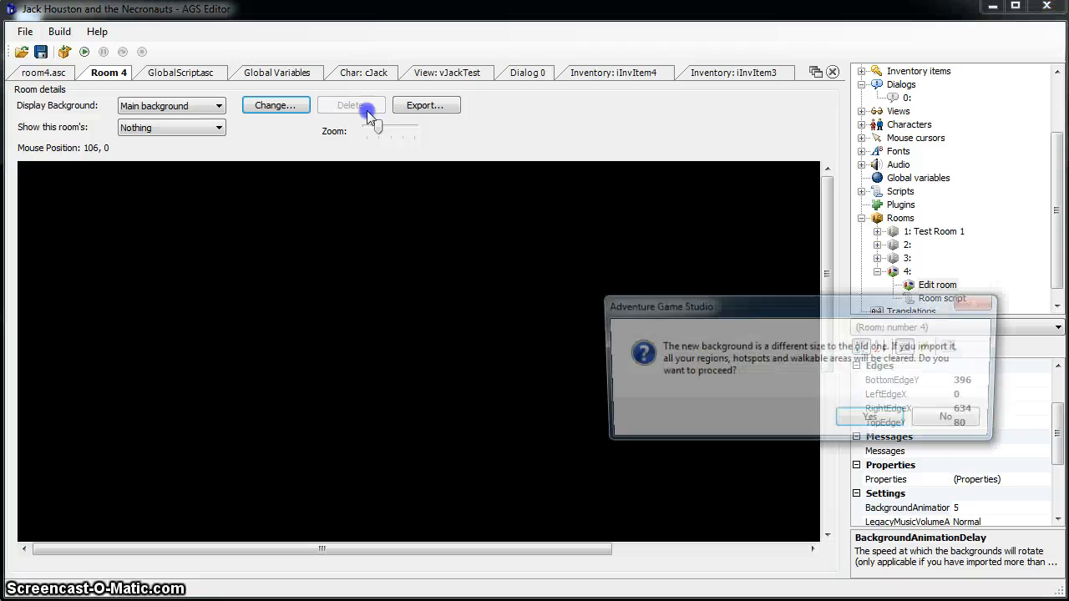
{"action": "left_click", "coordinate": [865, 420]}
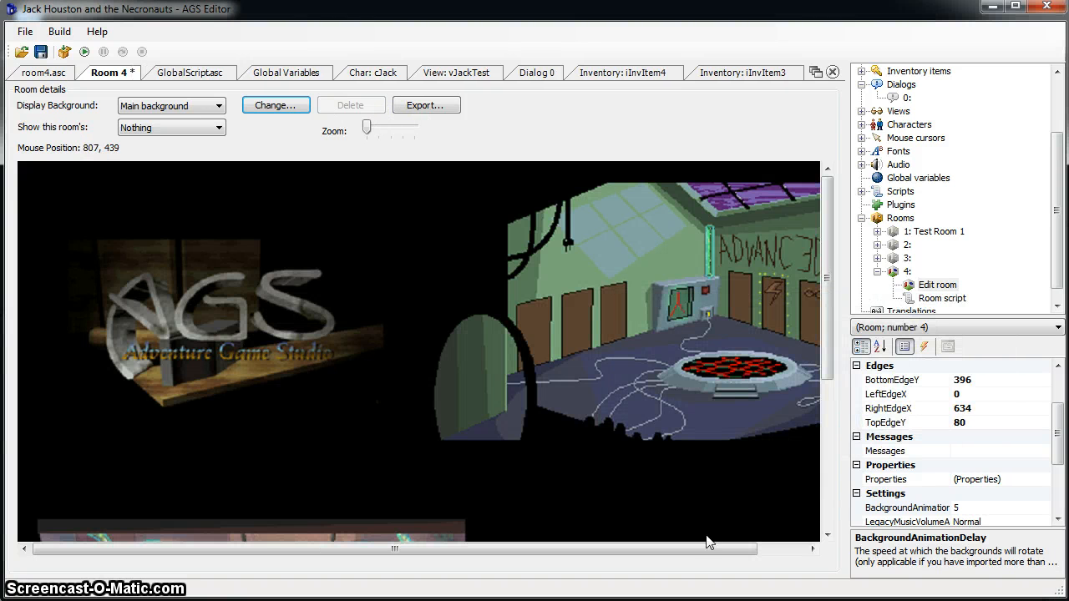
- Show the room's walkable areas, outline a freehand area across the blue floor of the AGS Games Factory scene and fill it
{"action": "left_click_drag", "start_coordinate": [826, 359], "coordinate": [833, 502]}
{"action": "left_click", "coordinate": [134, 127]}
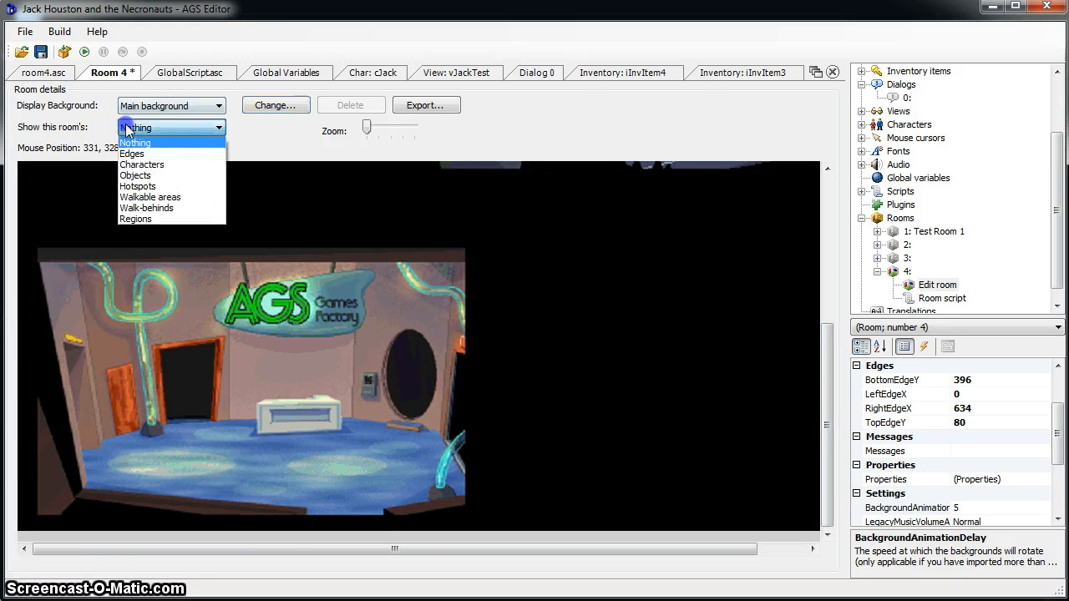
{"action": "left_click", "coordinate": [150, 197]}
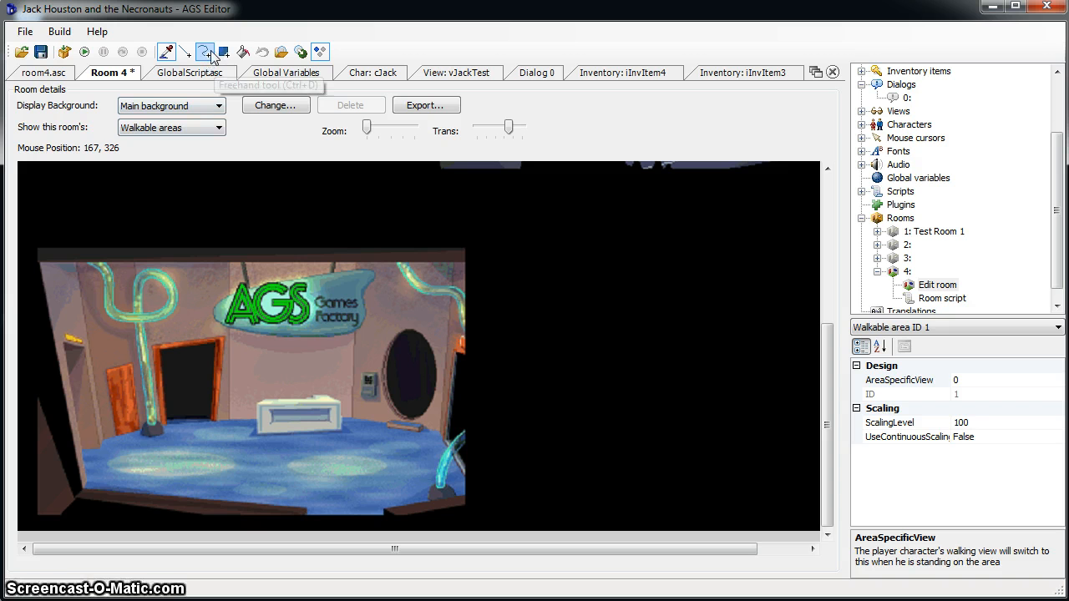
{"action": "mouse_move", "coordinate": [196, 427]}
{"action": "left_mouse_down"}
{"action": "mouse_move", "coordinate": [134, 459]}
{"action": "mouse_move", "coordinate": [317, 492]}
{"action": "mouse_move", "coordinate": [409, 466]}
{"action": "mouse_move", "coordinate": [354, 434]}
{"action": "mouse_move", "coordinate": [227, 430]}
{"action": "left_mouse_up"}
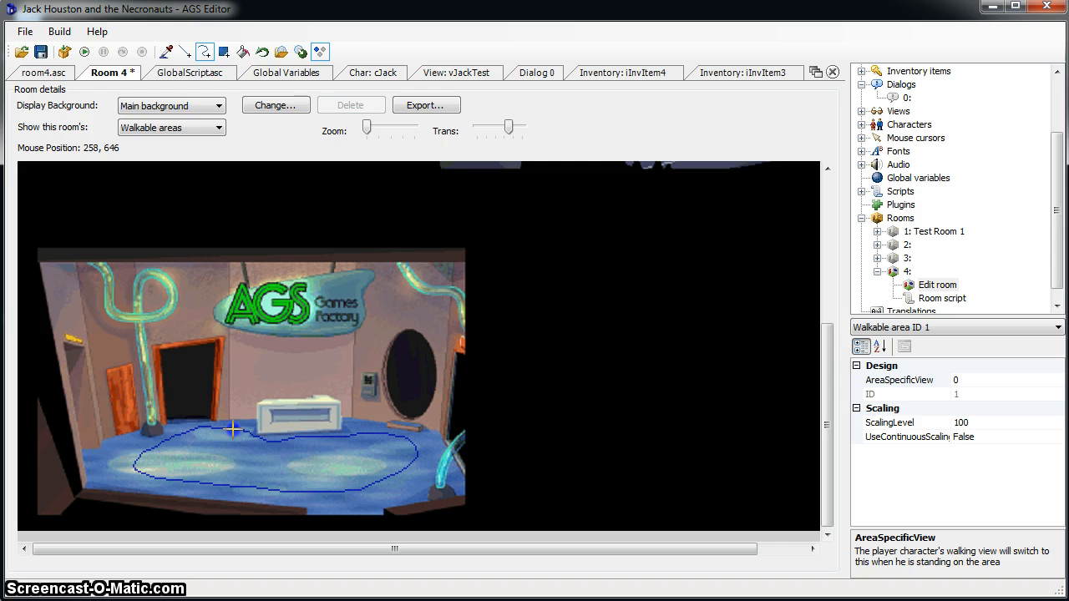
{"action": "left_click", "coordinate": [243, 52]}
{"action": "left_click", "coordinate": [258, 483]}
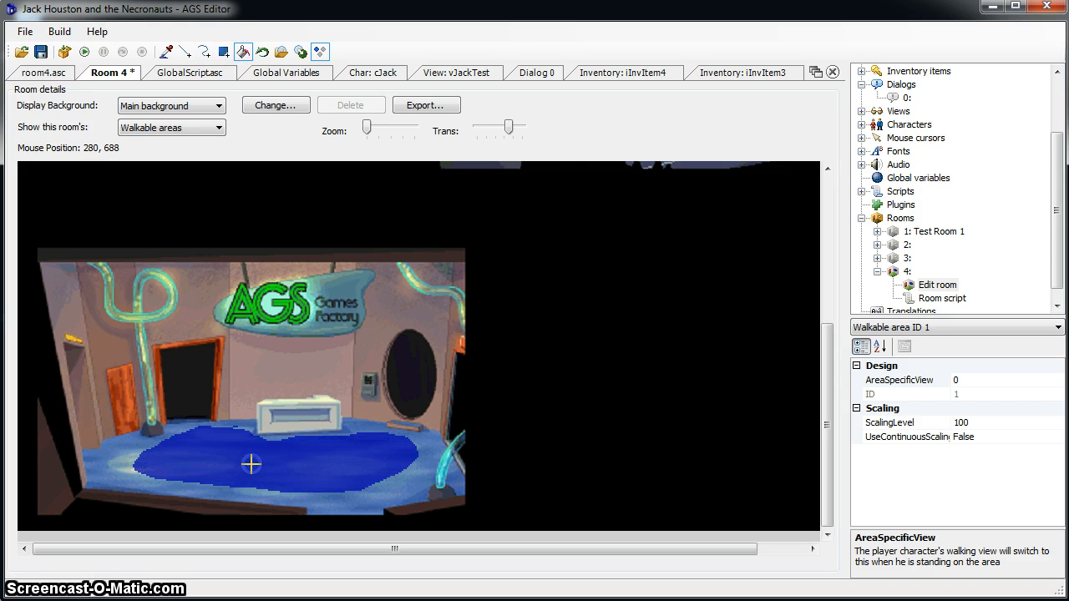
{"action": "left_click", "coordinate": [223, 52]}
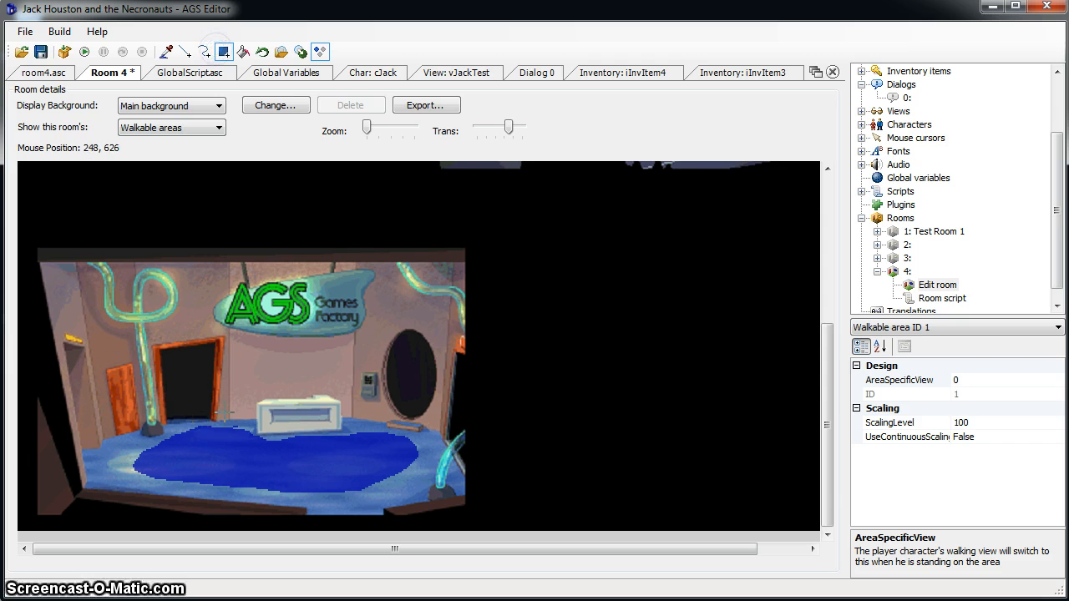
{"action": "left_click_drag", "start_coordinate": [224, 413], "coordinate": [243, 427]}
{"action": "right_click_drag", "start_coordinate": [243, 427], "coordinate": [245, 431]}
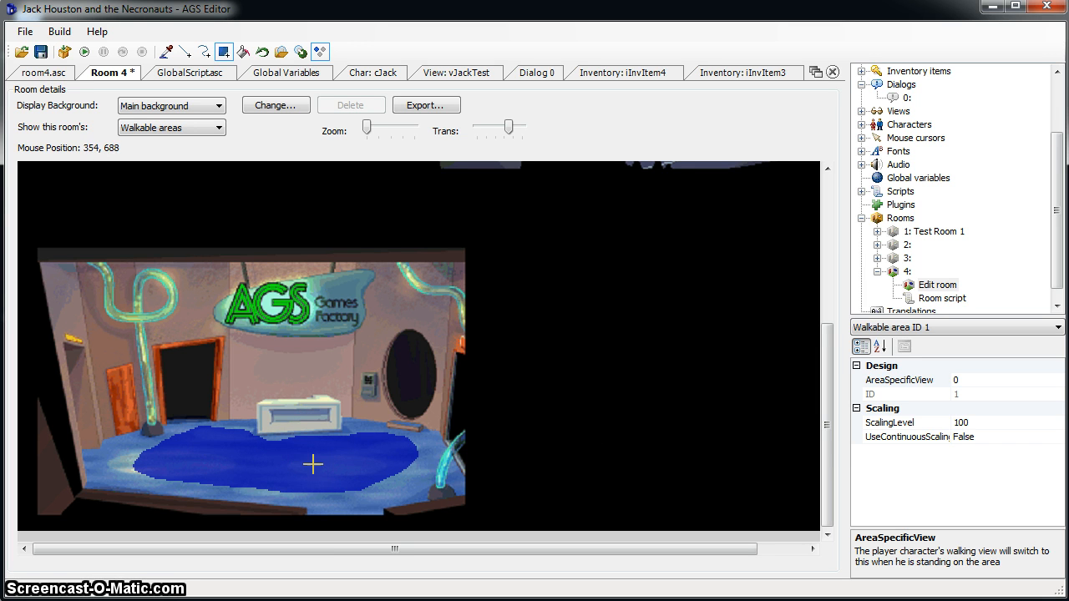
- Enable continuous scaling for walkable area 1 by setting UseContinuousScaling to True
{"action": "left_click", "coordinate": [957, 423]}
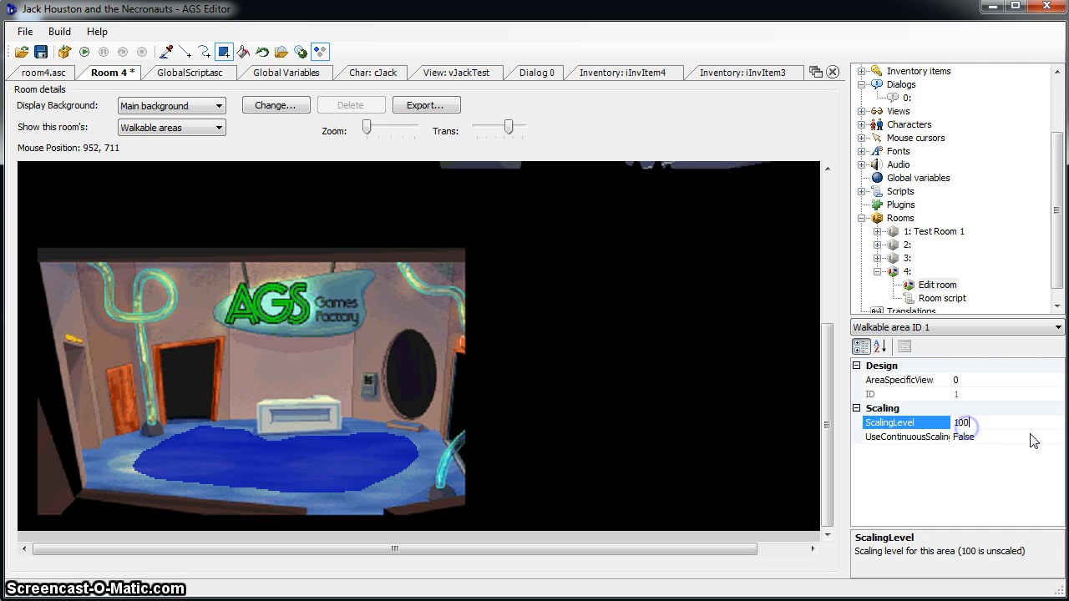
{"action": "left_click", "coordinate": [967, 423]}
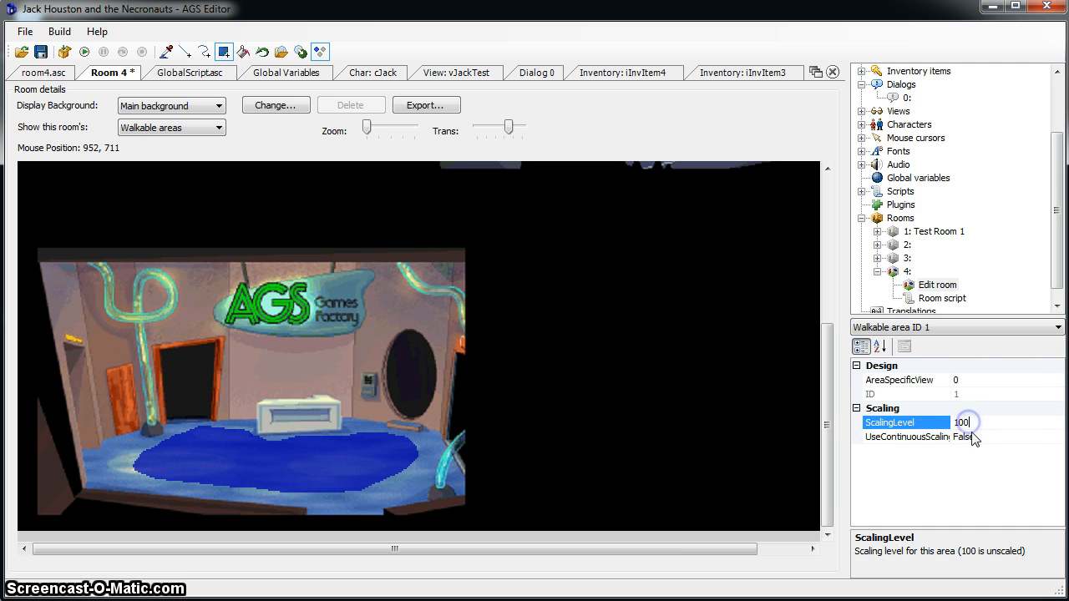
{"action": "left_click", "coordinate": [944, 437]}
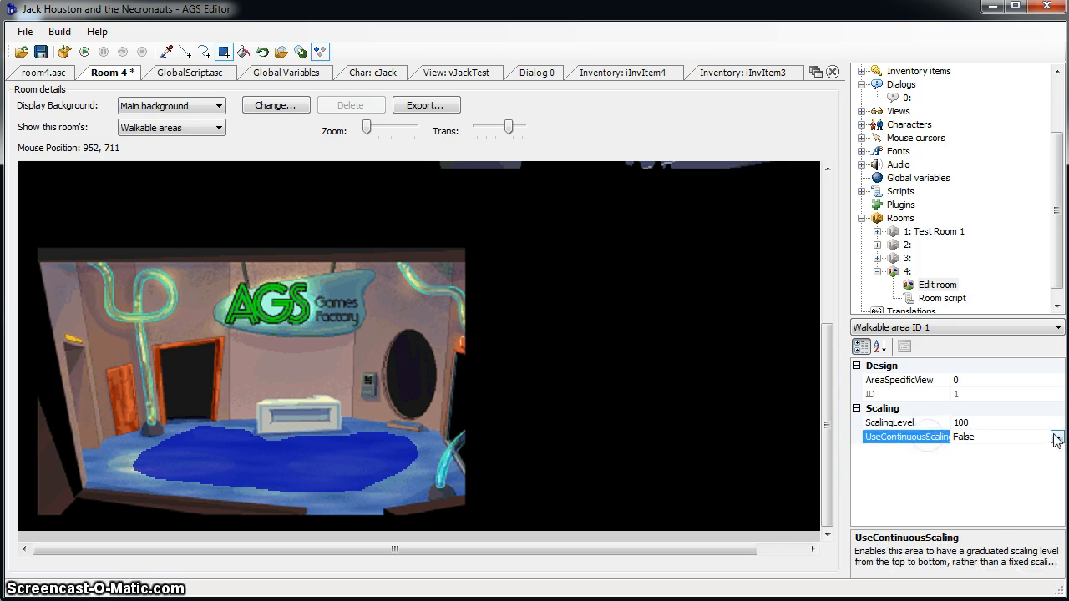
{"action": "left_click", "coordinate": [1056, 437]}
{"action": "left_click", "coordinate": [1040, 453]}
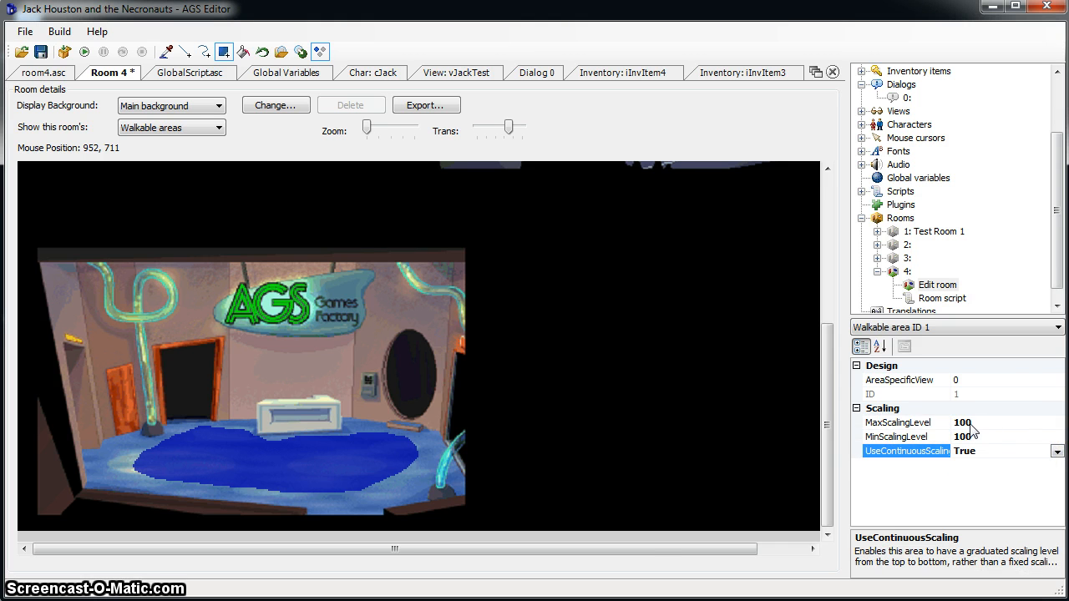
- Keep walkable area 1's MaxScalingLevel at 100 and set its MinScalingLevel to 60
{"action": "left_click", "coordinate": [966, 424]}
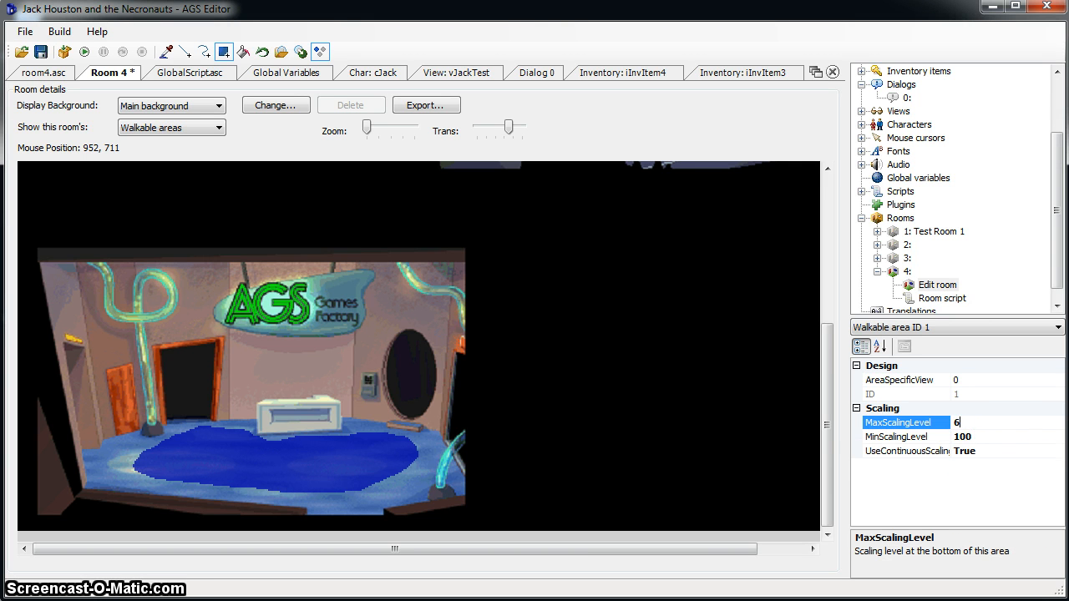
{"action": "type", "text": "60"}
{"action": "key", "text": "BackSpace"}
{"action": "key", "text": "BackSpace"}
{"action": "left_click", "coordinate": [965, 437]}
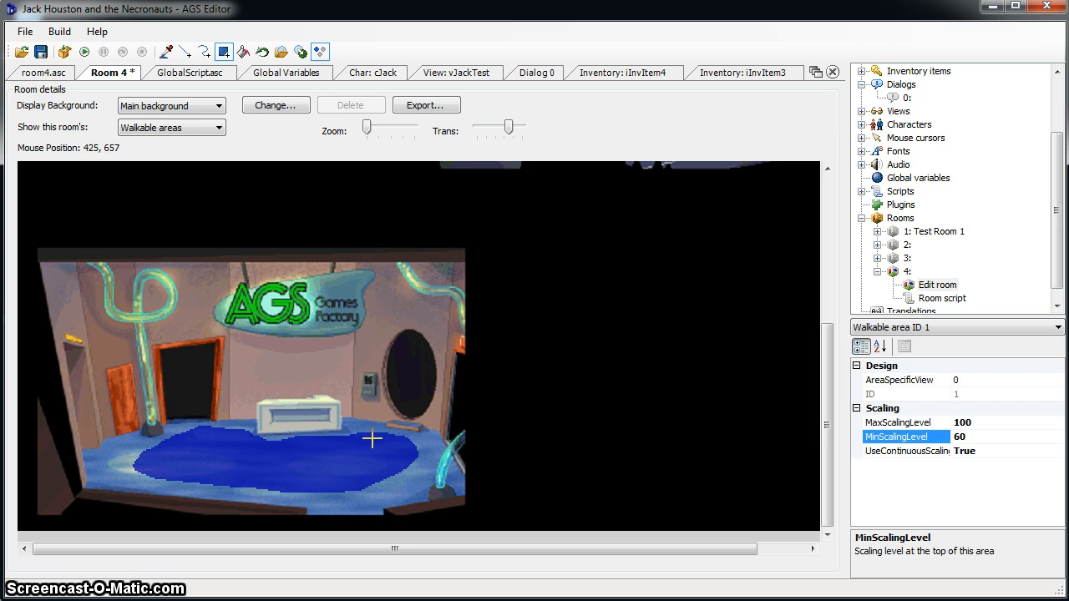
- Show the room's walk-behinds, trace the cyan tube at the lower right of the Games Factory scene freehand and fill it
{"action": "left_click", "coordinate": [187, 130]}
{"action": "left_click", "coordinate": [162, 205]}
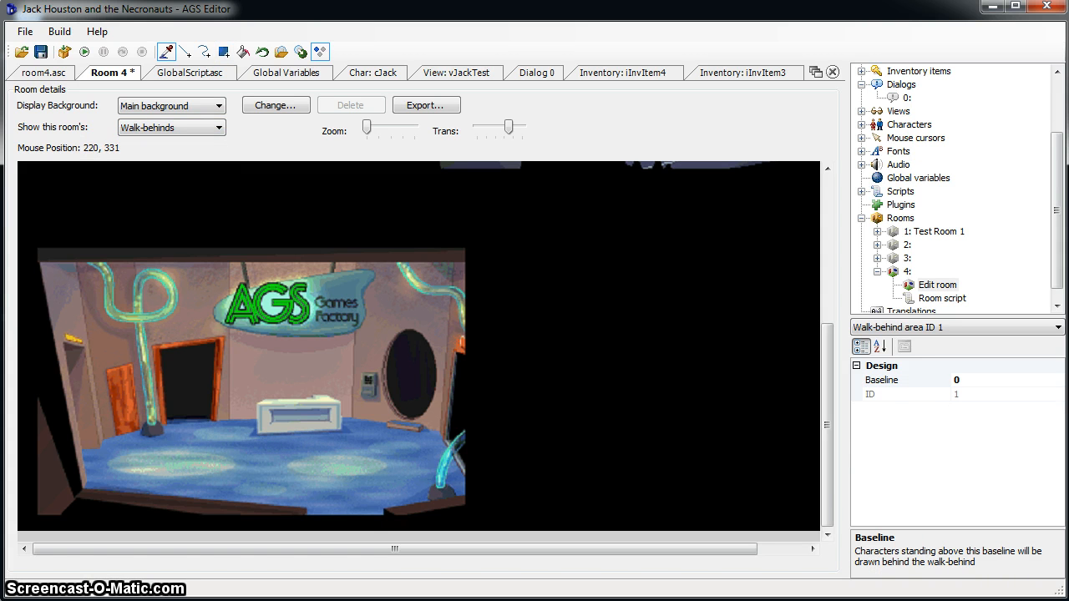
{"action": "left_click", "coordinate": [205, 52]}
{"action": "mouse_move", "coordinate": [439, 487]}
{"action": "left_mouse_down"}
{"action": "mouse_move", "coordinate": [448, 451]}
{"action": "mouse_move", "coordinate": [467, 435]}
{"action": "mouse_move", "coordinate": [437, 492]}
{"action": "left_mouse_up"}
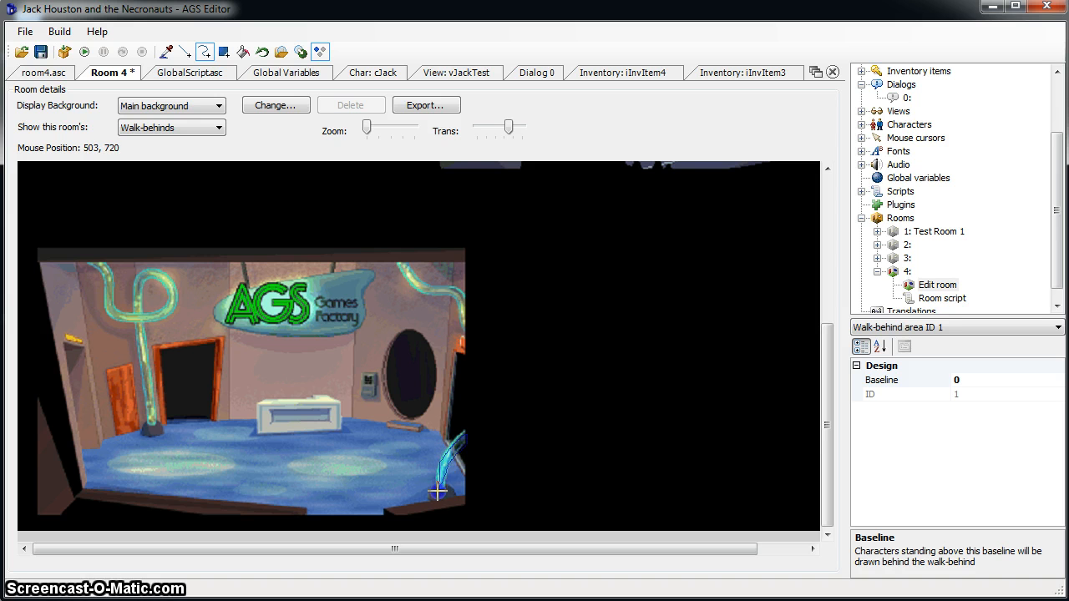
{"action": "left_click", "coordinate": [243, 51]}
{"action": "left_click", "coordinate": [446, 464]}
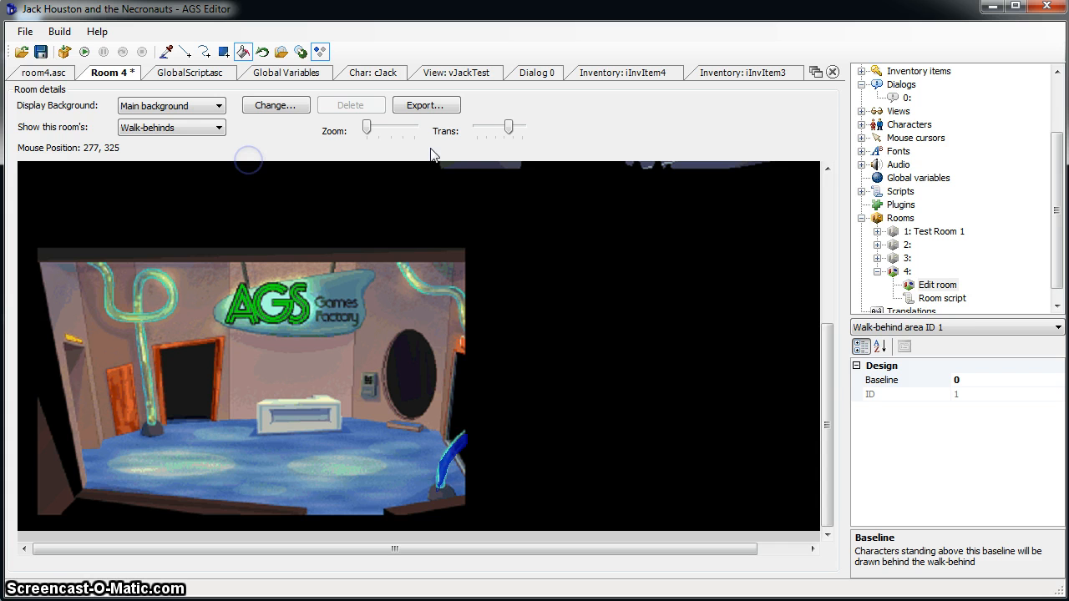
{"action": "left_click_drag", "start_coordinate": [833, 502], "coordinate": [844, 272]}
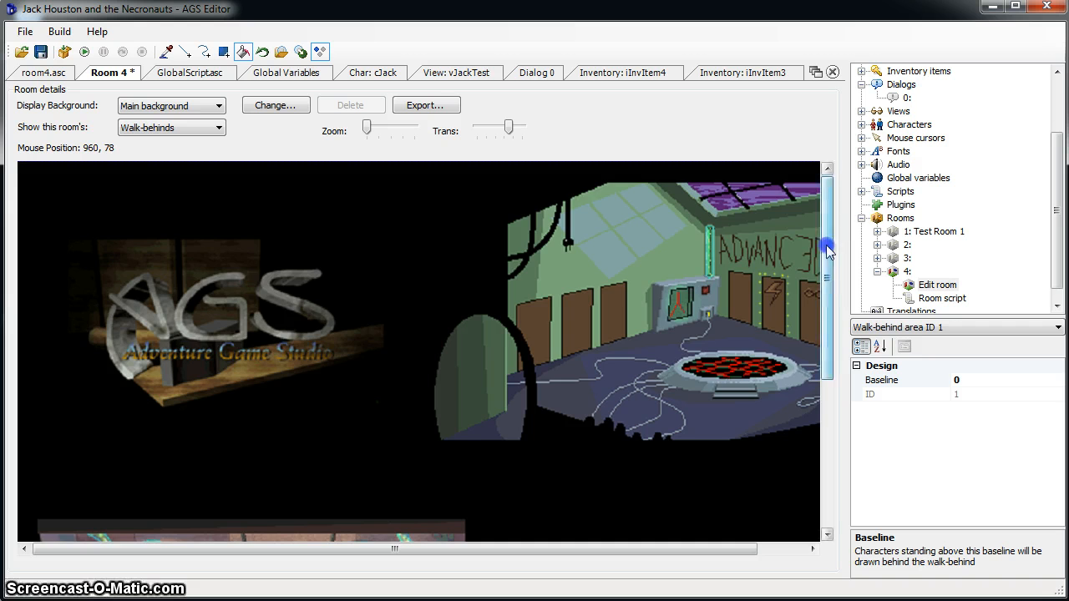
{"action": "left_click_drag", "start_coordinate": [827, 231], "coordinate": [812, 500]}
{"action": "left_click", "coordinate": [783, 526]}
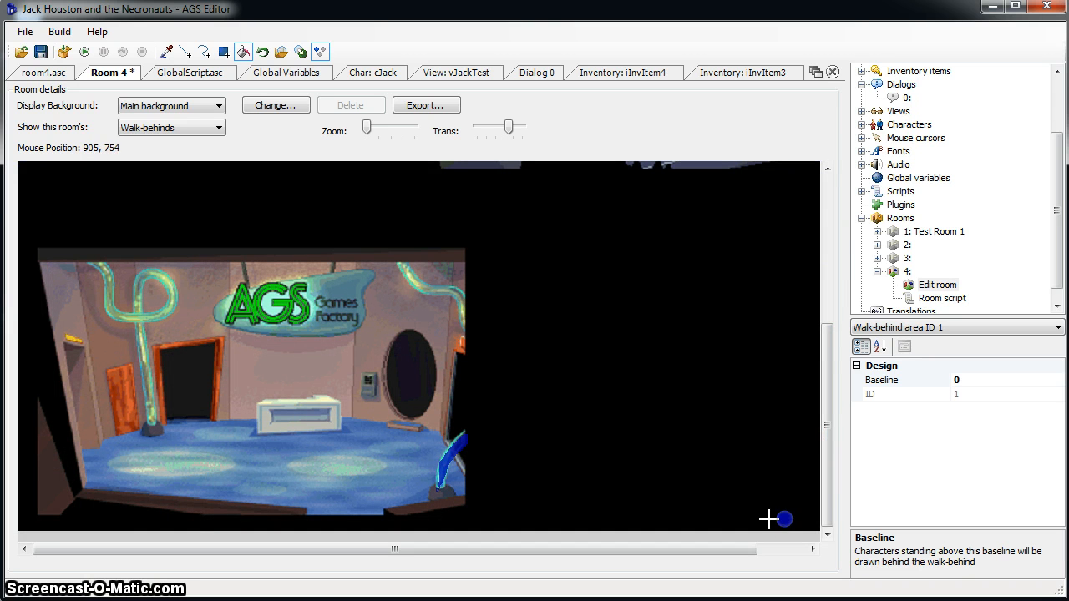